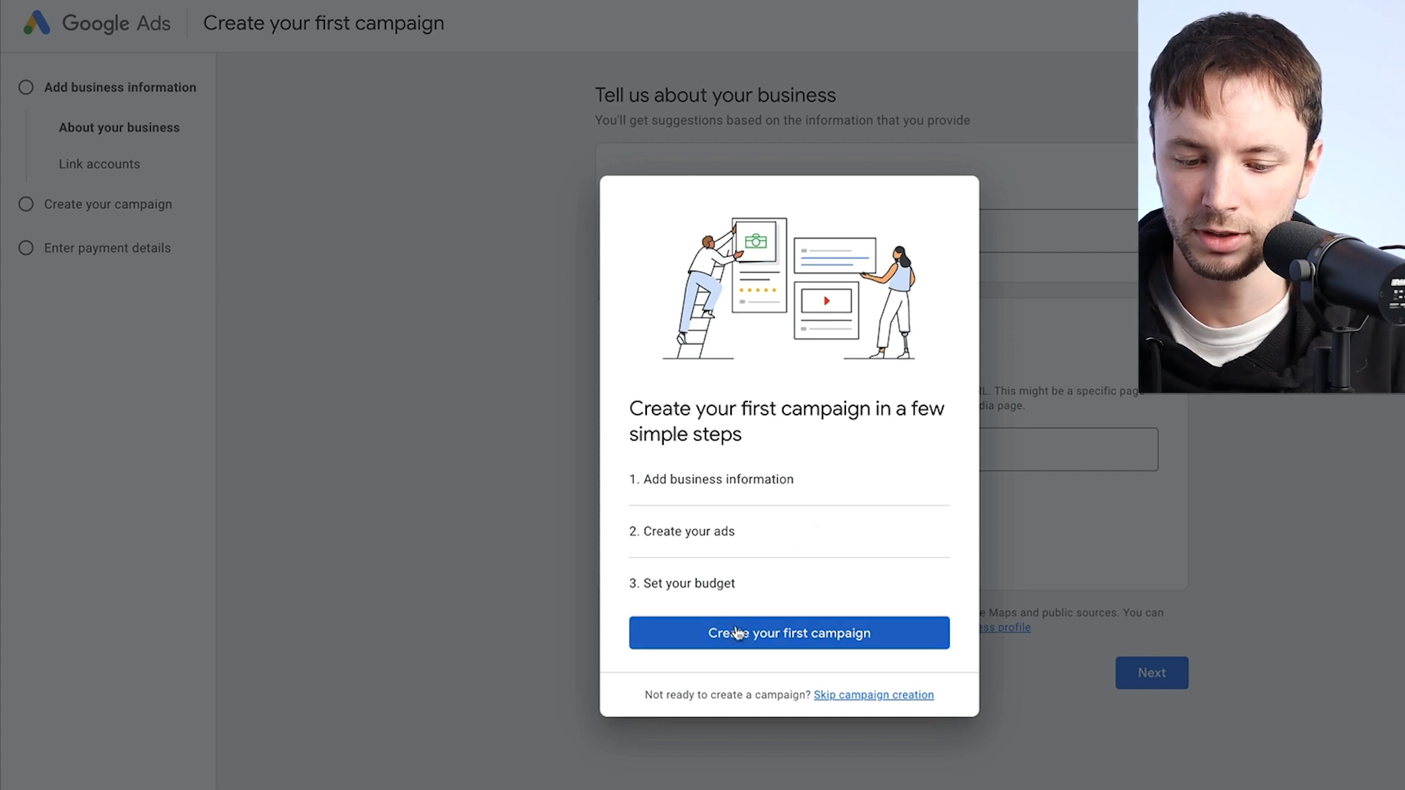
Begin the first campaign setup and submit the business name Test 1 with the website inflows.app
{"action": "left_click", "coordinate": [740, 635]}
{"action": "left_click", "coordinate": [701, 229]}
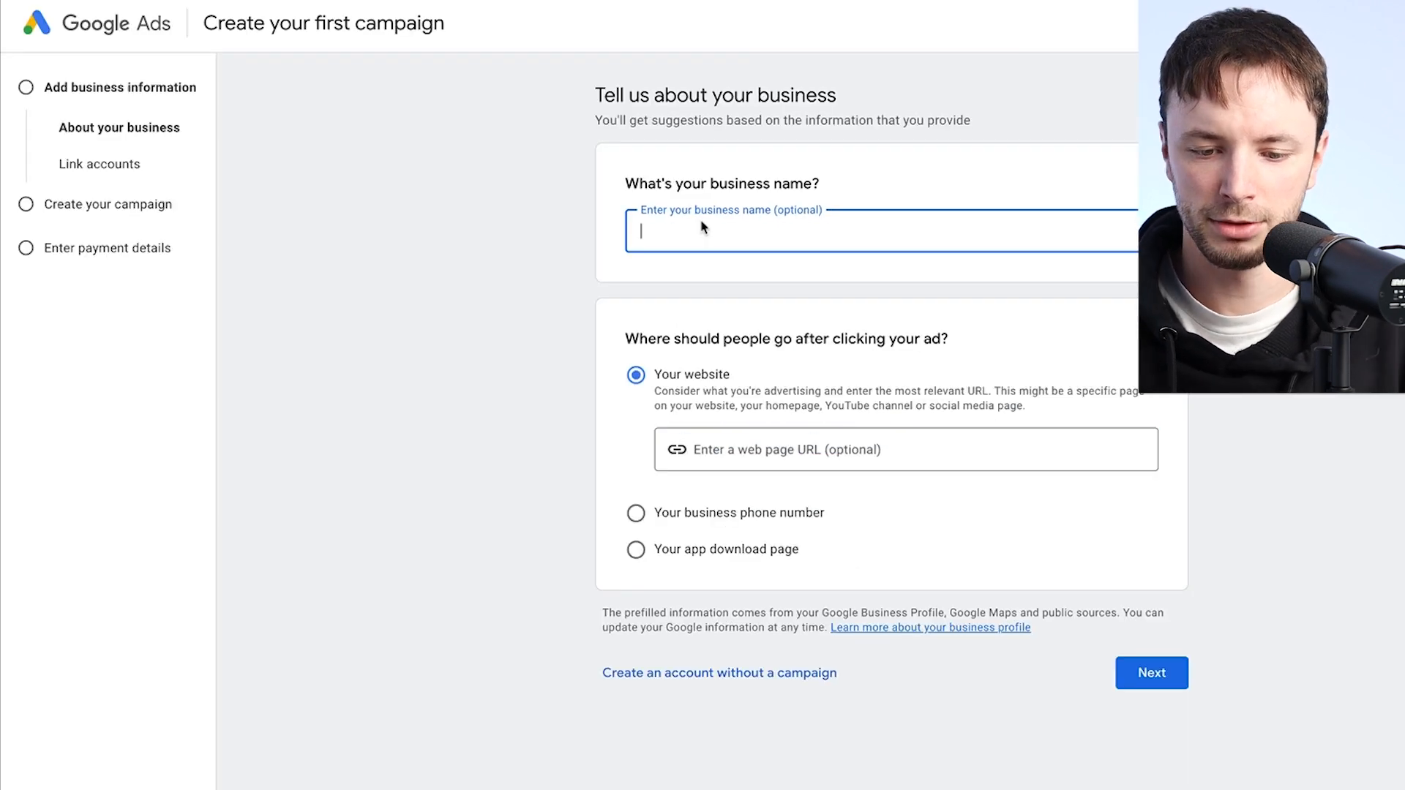
{"action": "type", "text": "Test 1"}
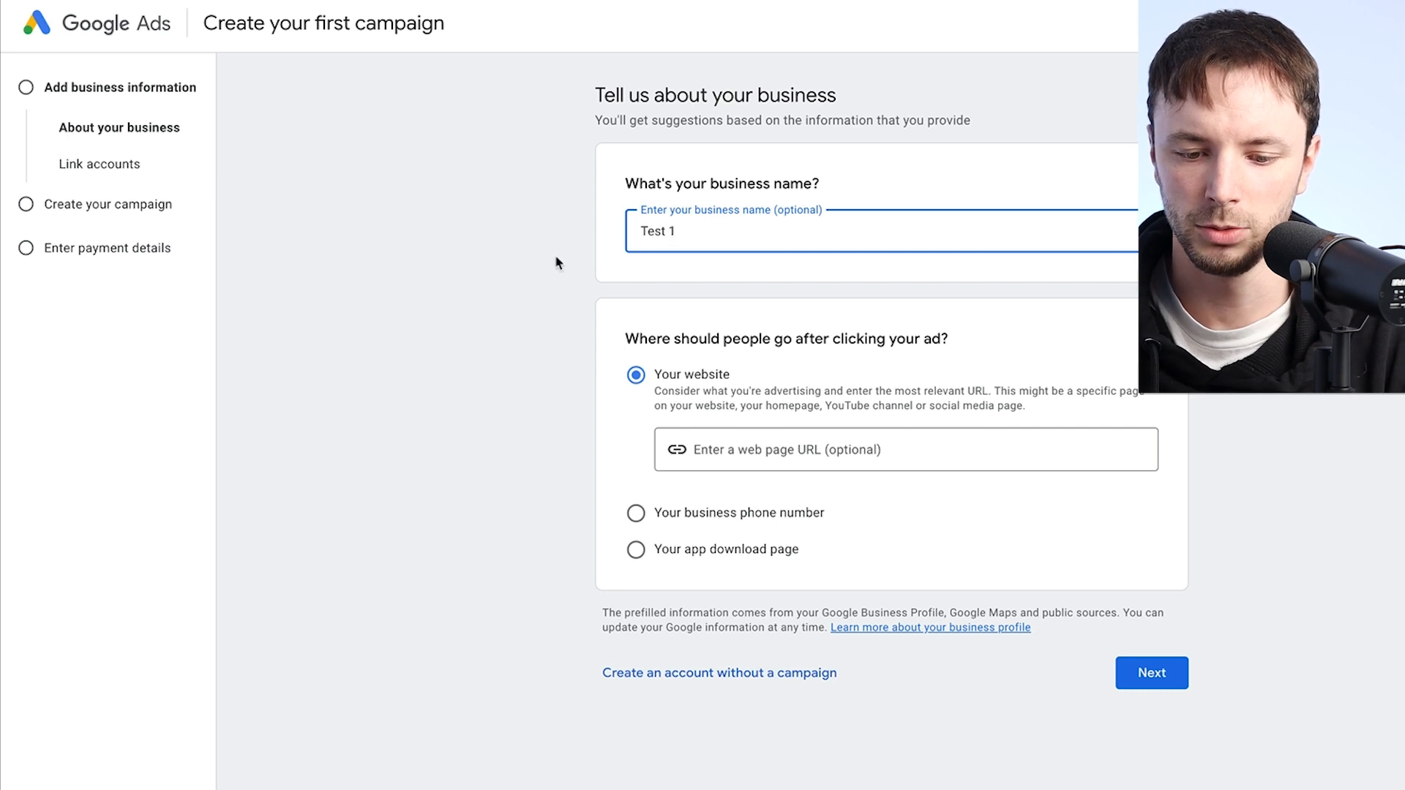
{"action": "left_click", "coordinate": [708, 448]}
{"action": "type", "text": "inflo"}
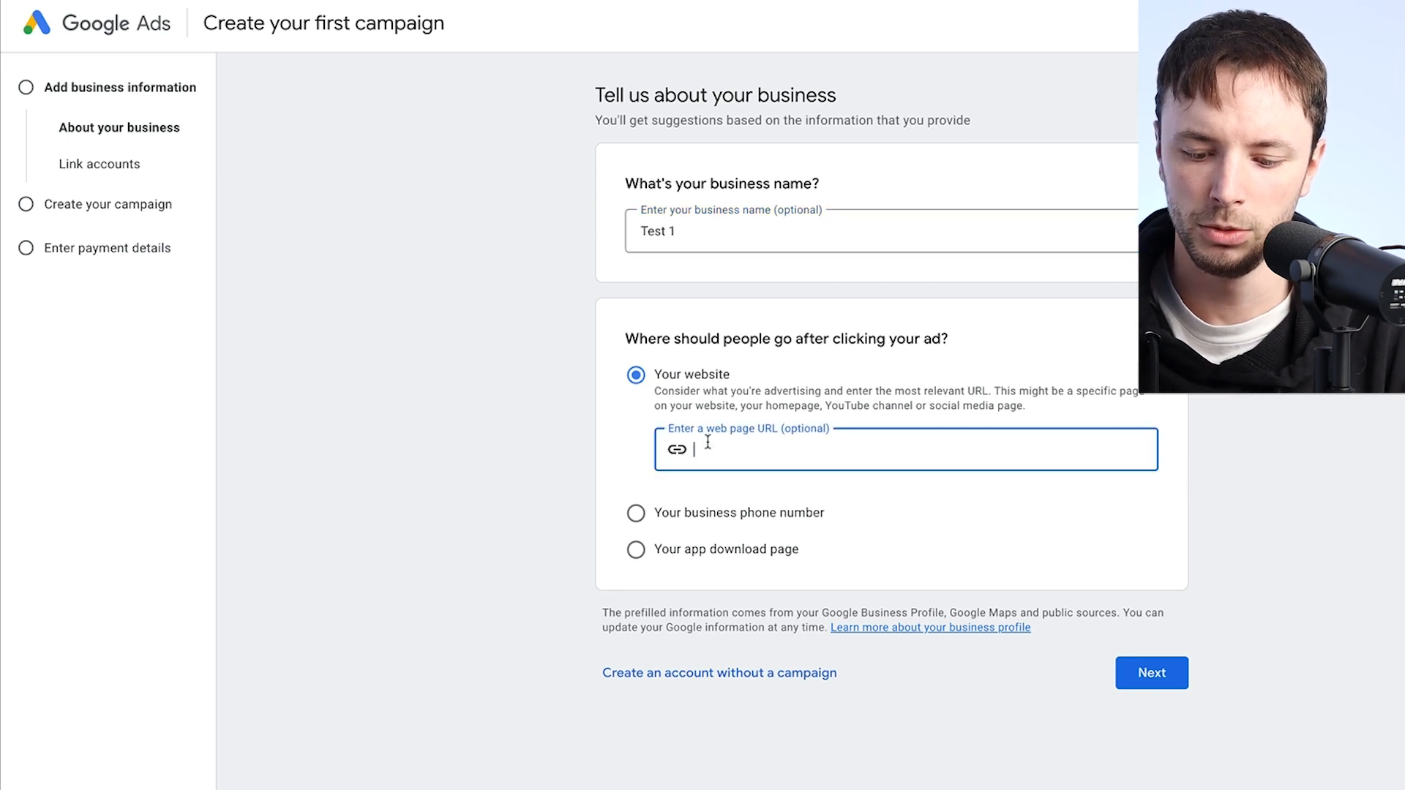
{"action": "type", "text": "ws.app"}
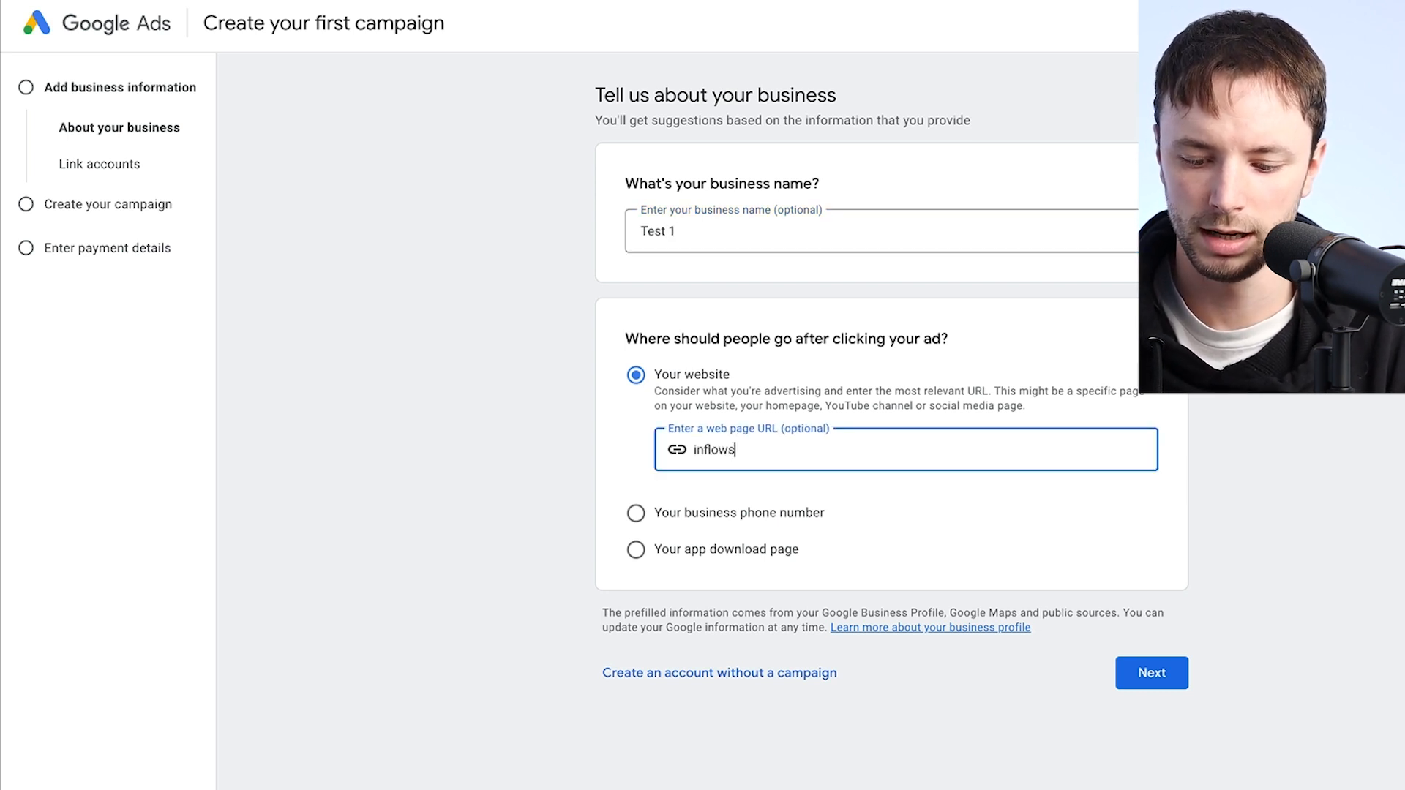
{"action": "left_click", "coordinate": [592, 404]}
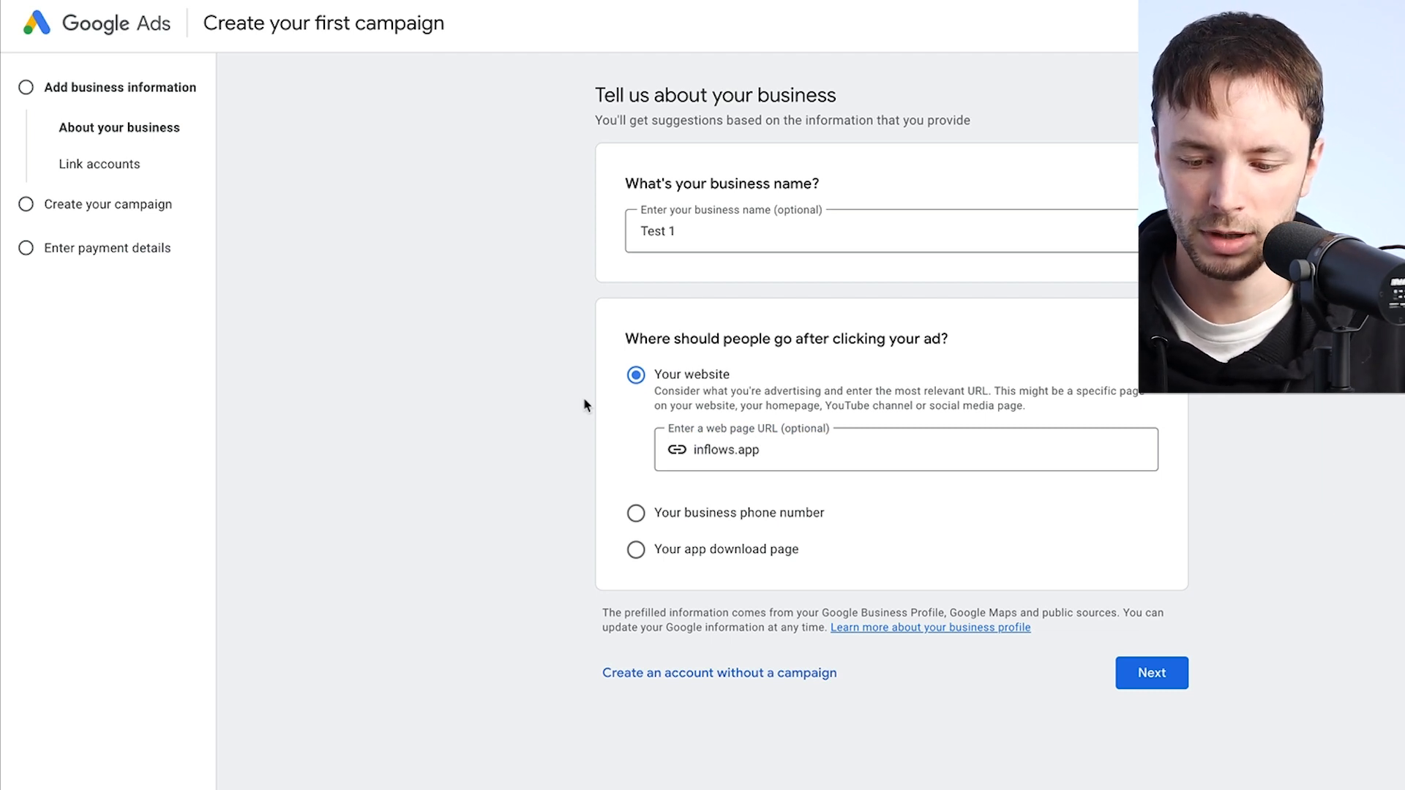
{"action": "left_click", "coordinate": [1138, 670]}
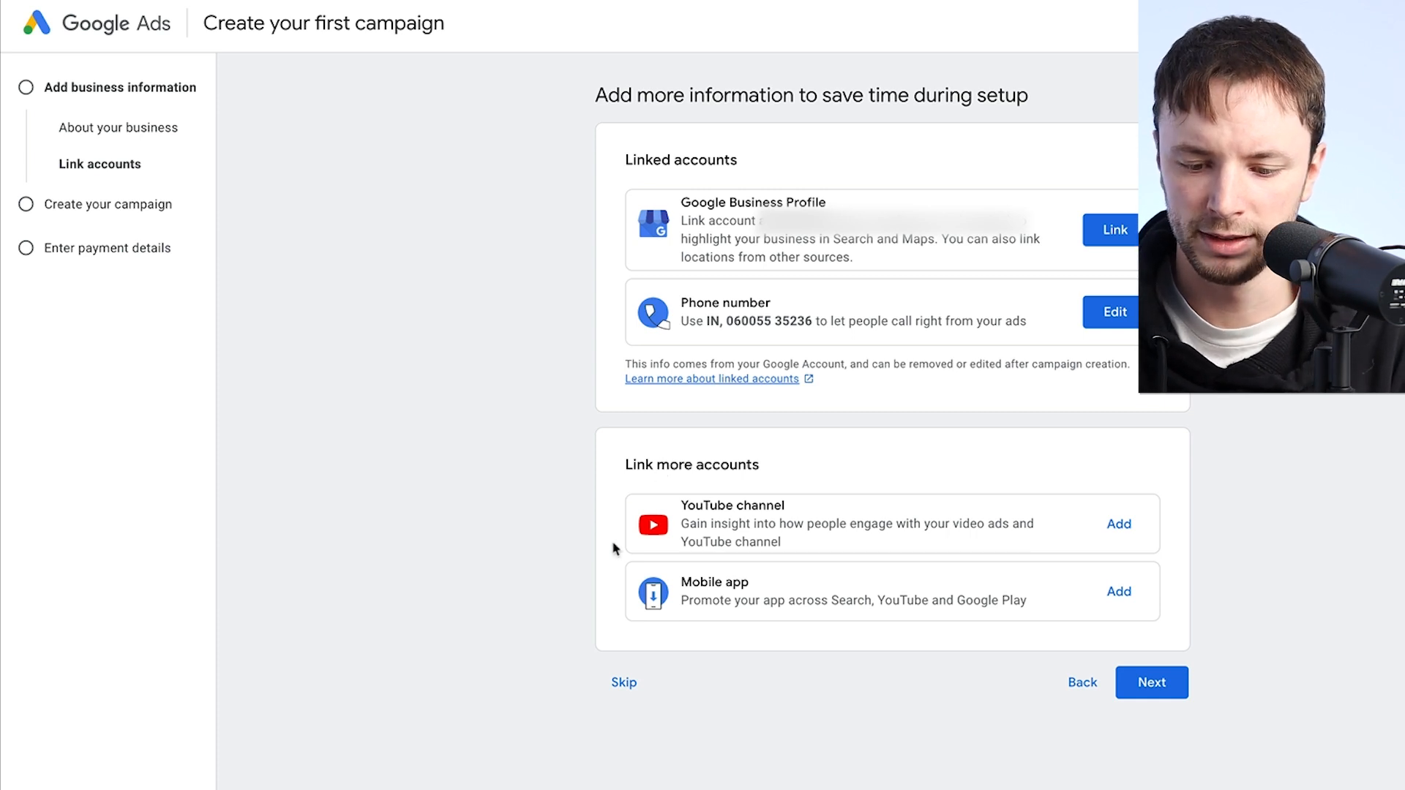
Skip account linking, the campaign goal and the campaign type, and leave the guided campaign creation
{"action": "left_click", "coordinate": [626, 684]}
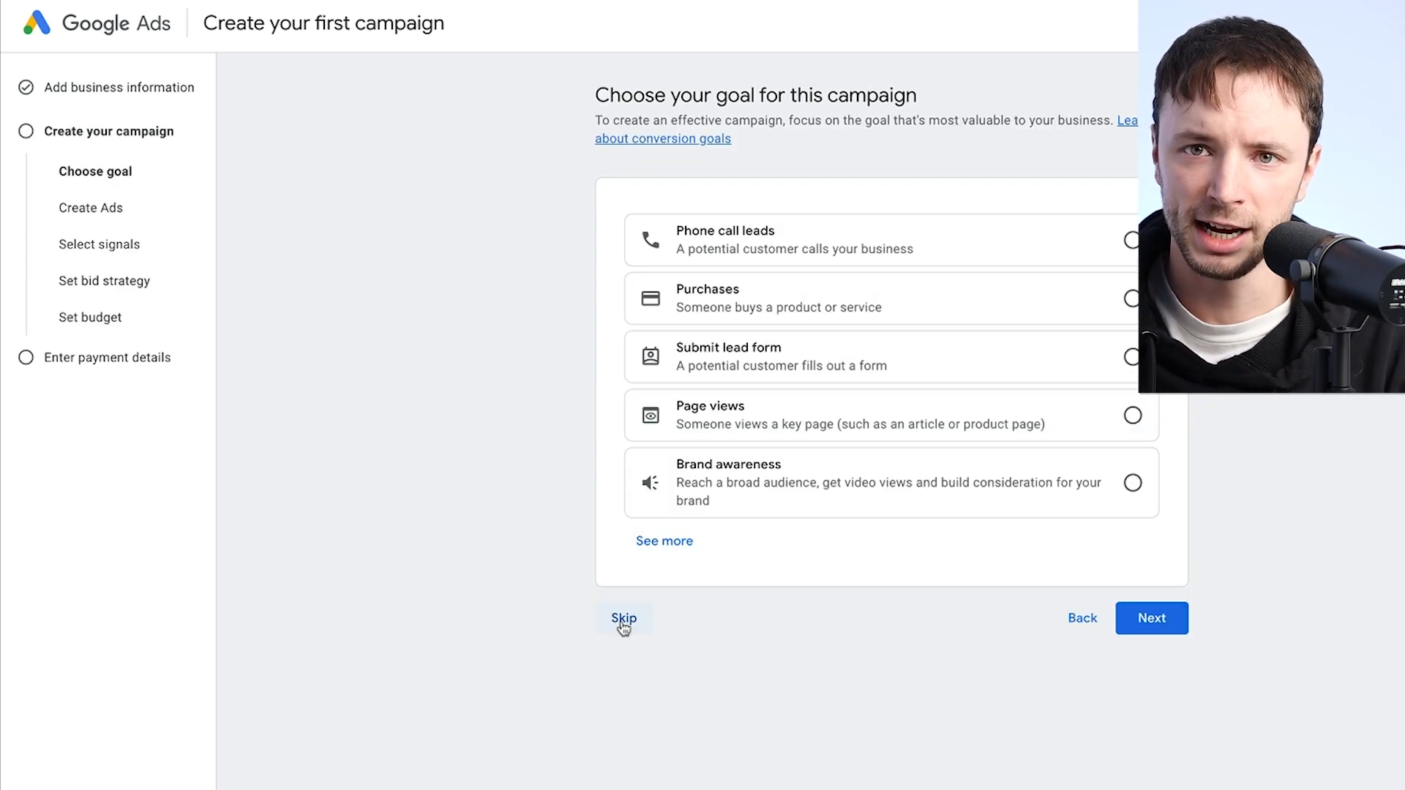
{"action": "left_click", "coordinate": [624, 622]}
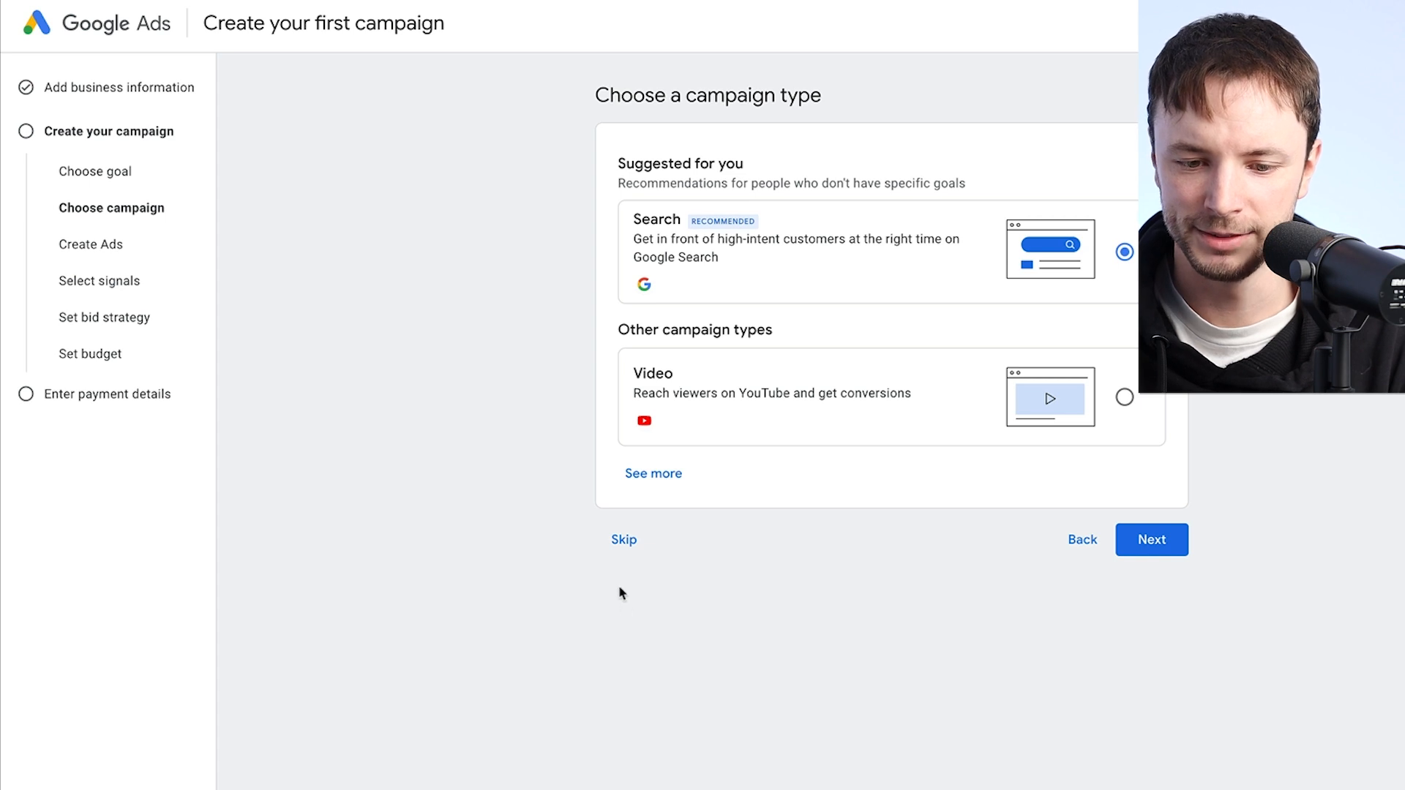
{"action": "left_click", "coordinate": [624, 545]}
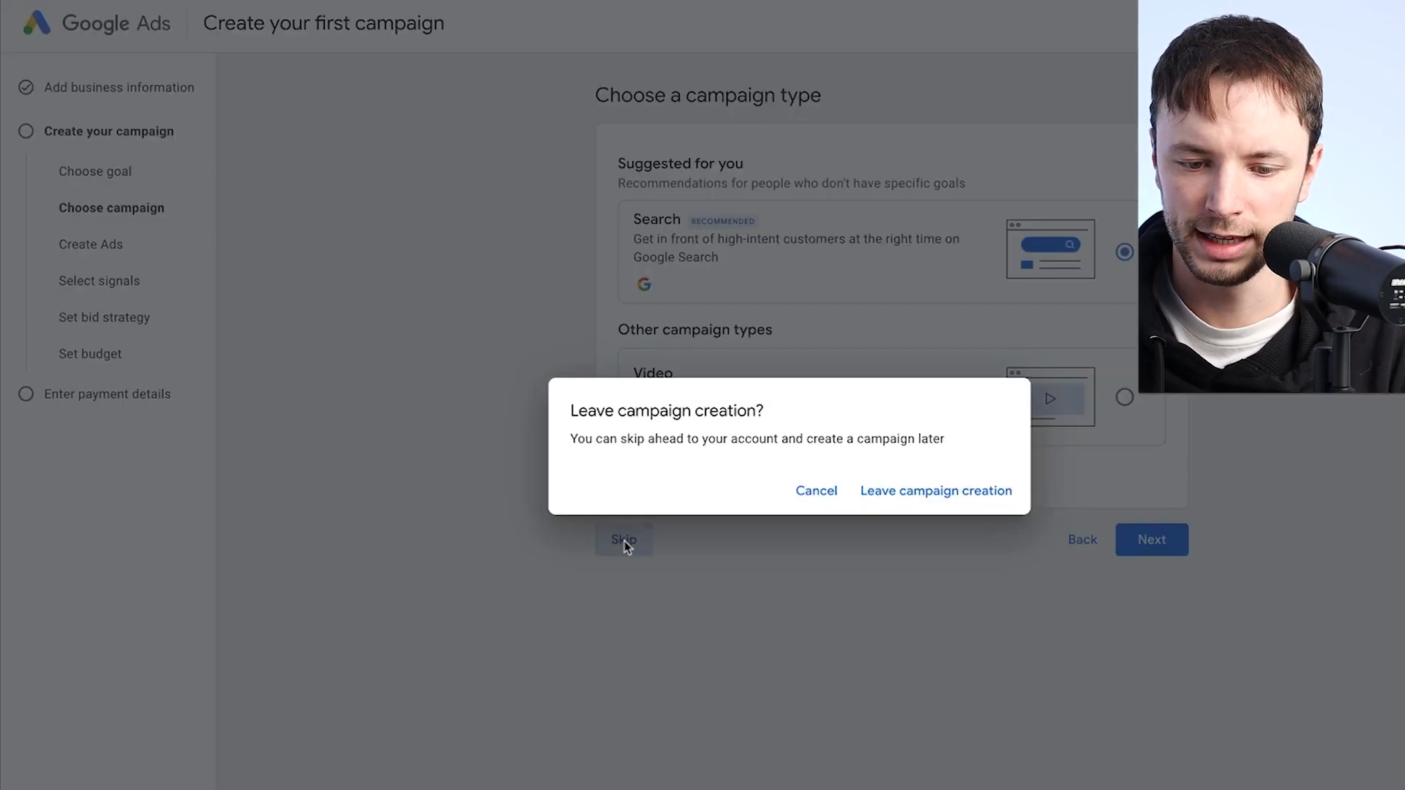
{"action": "left_click", "coordinate": [926, 498]}
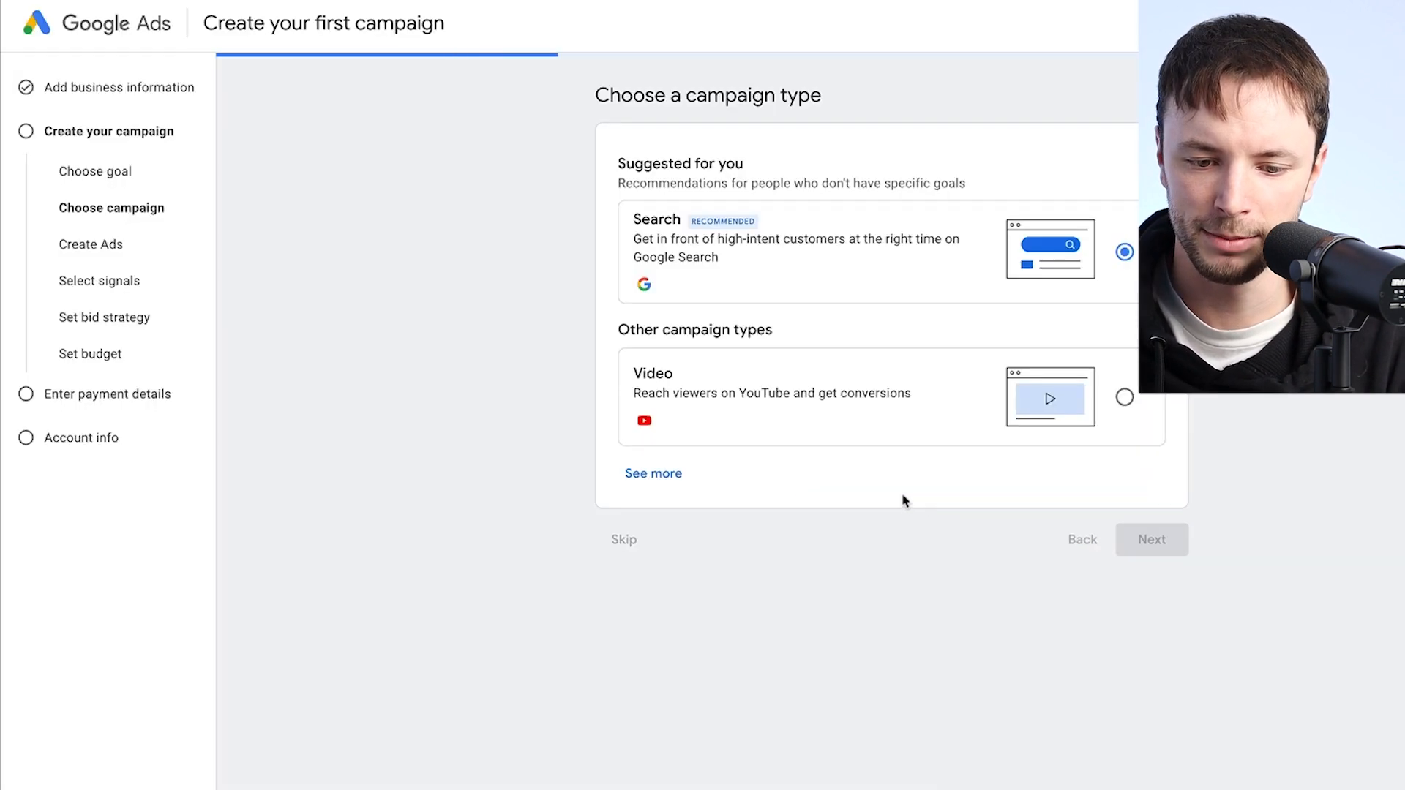
Decline personalised phone guidance, submit the account settings and enter the new account
{"action": "scroll", "coordinate": [615, 384], "scroll_direction": "down", "scroll_amount": 1}
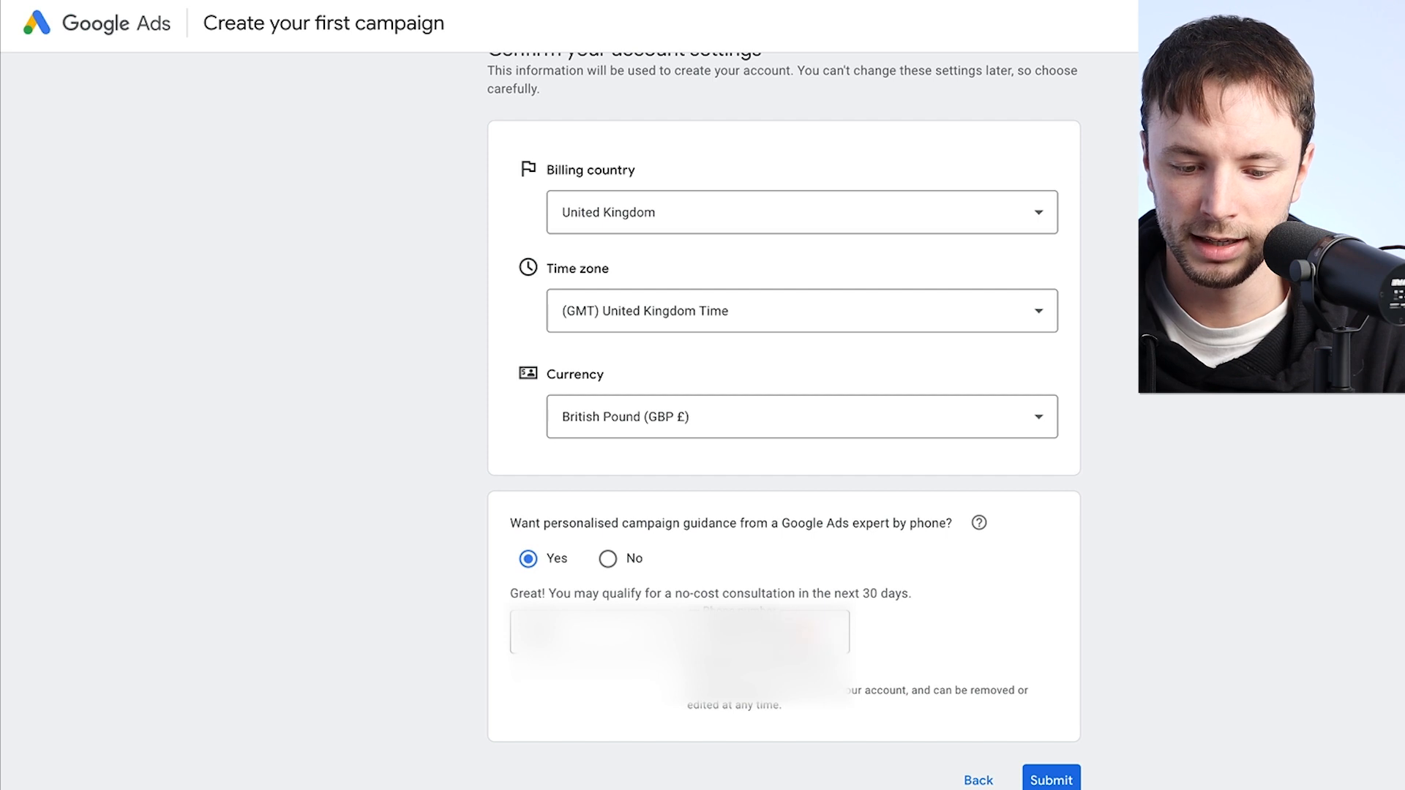
{"action": "left_click", "coordinate": [765, 632]}
{"action": "left_click", "coordinate": [396, 507]}
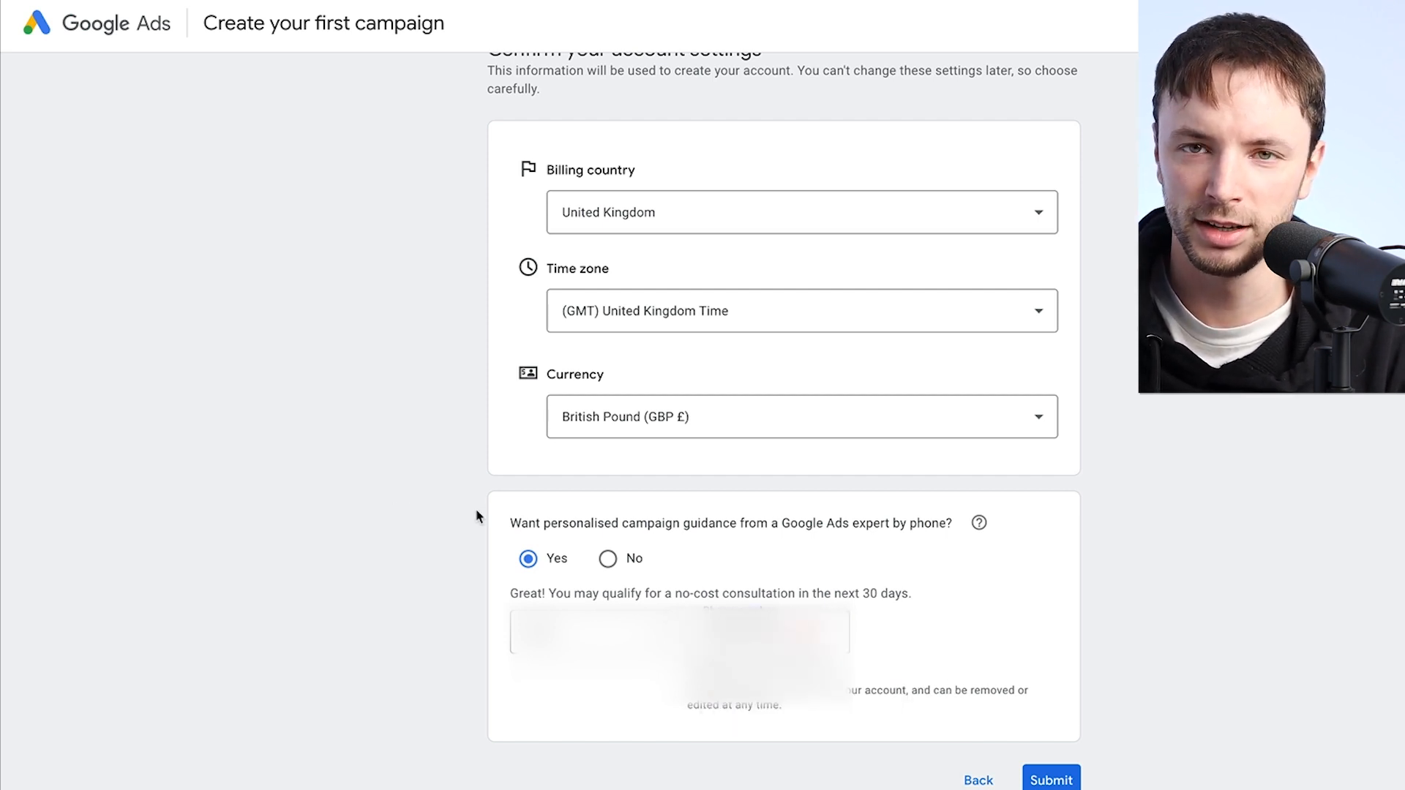
{"action": "left_click", "coordinate": [611, 570]}
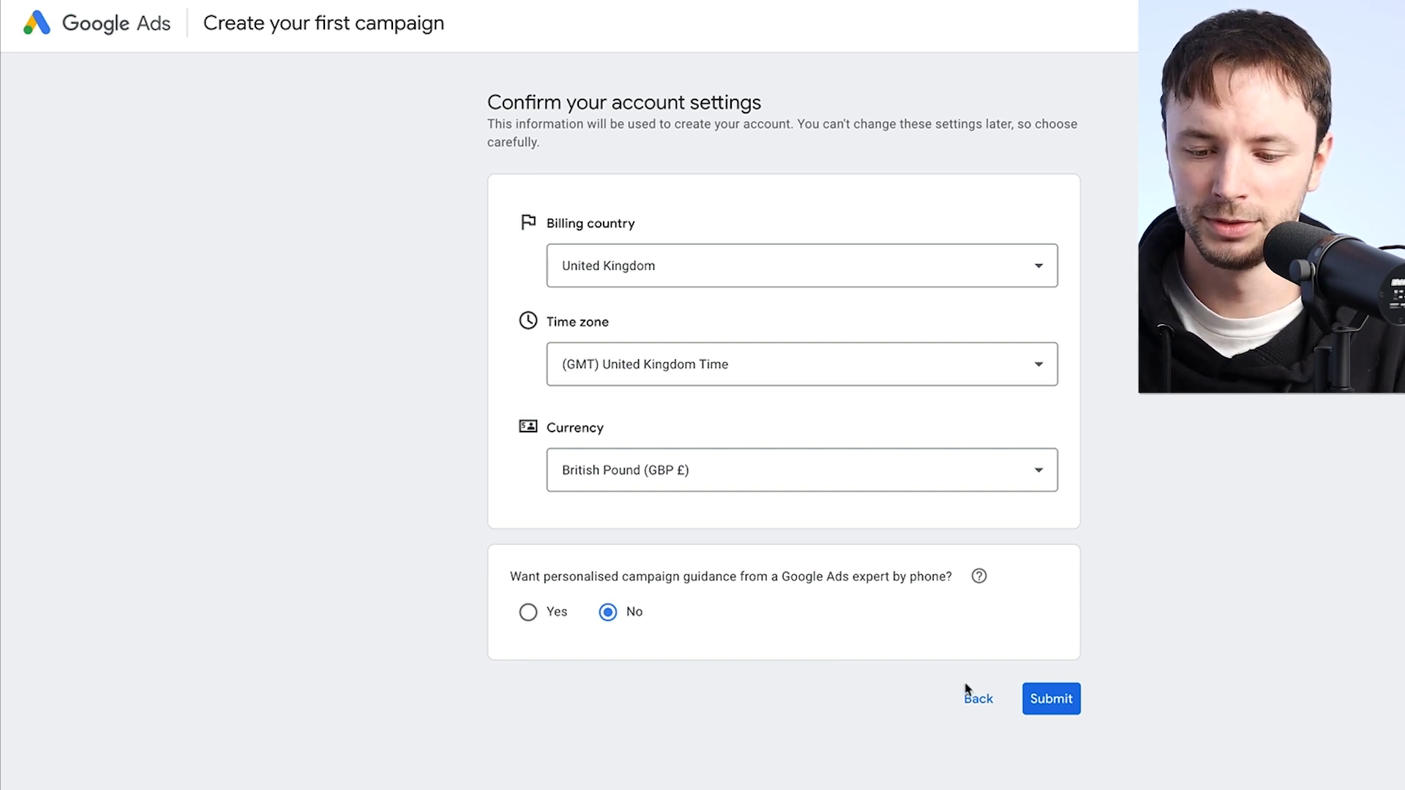
{"action": "left_click", "coordinate": [1041, 707]}
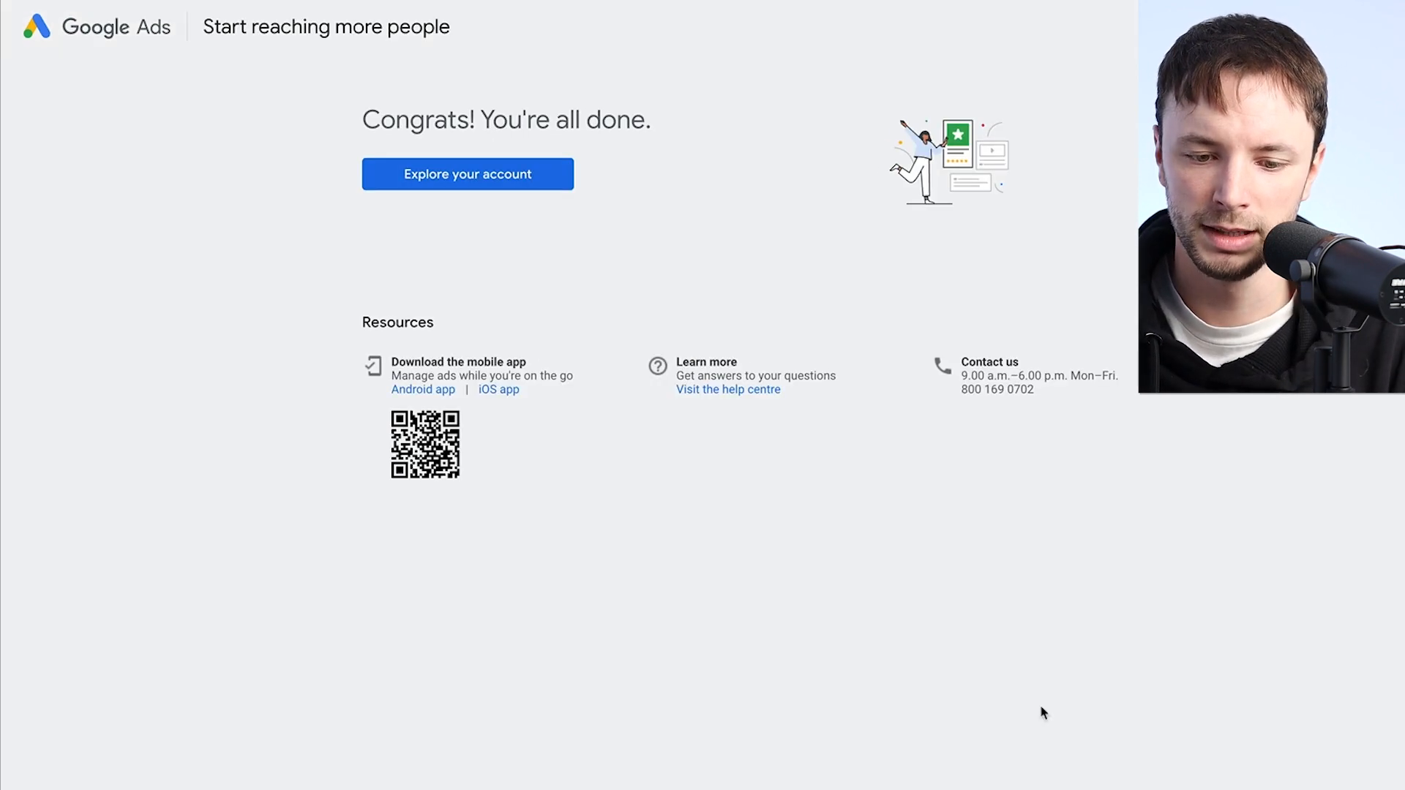
{"action": "left_click", "coordinate": [444, 173]}
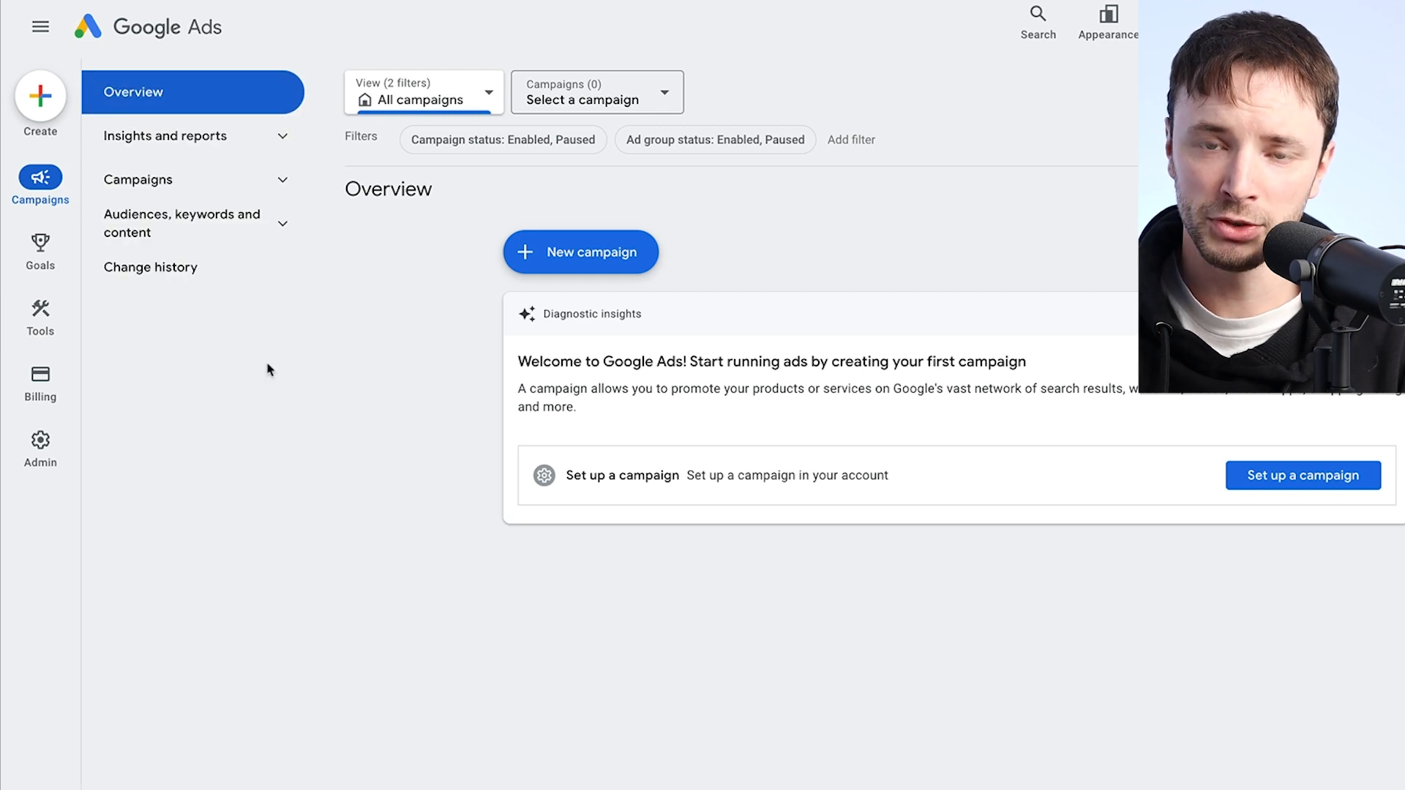
Start a new user invitation under Access and security and choose the Admin access level
{"action": "mouse_move", "coordinate": [40, 460]}
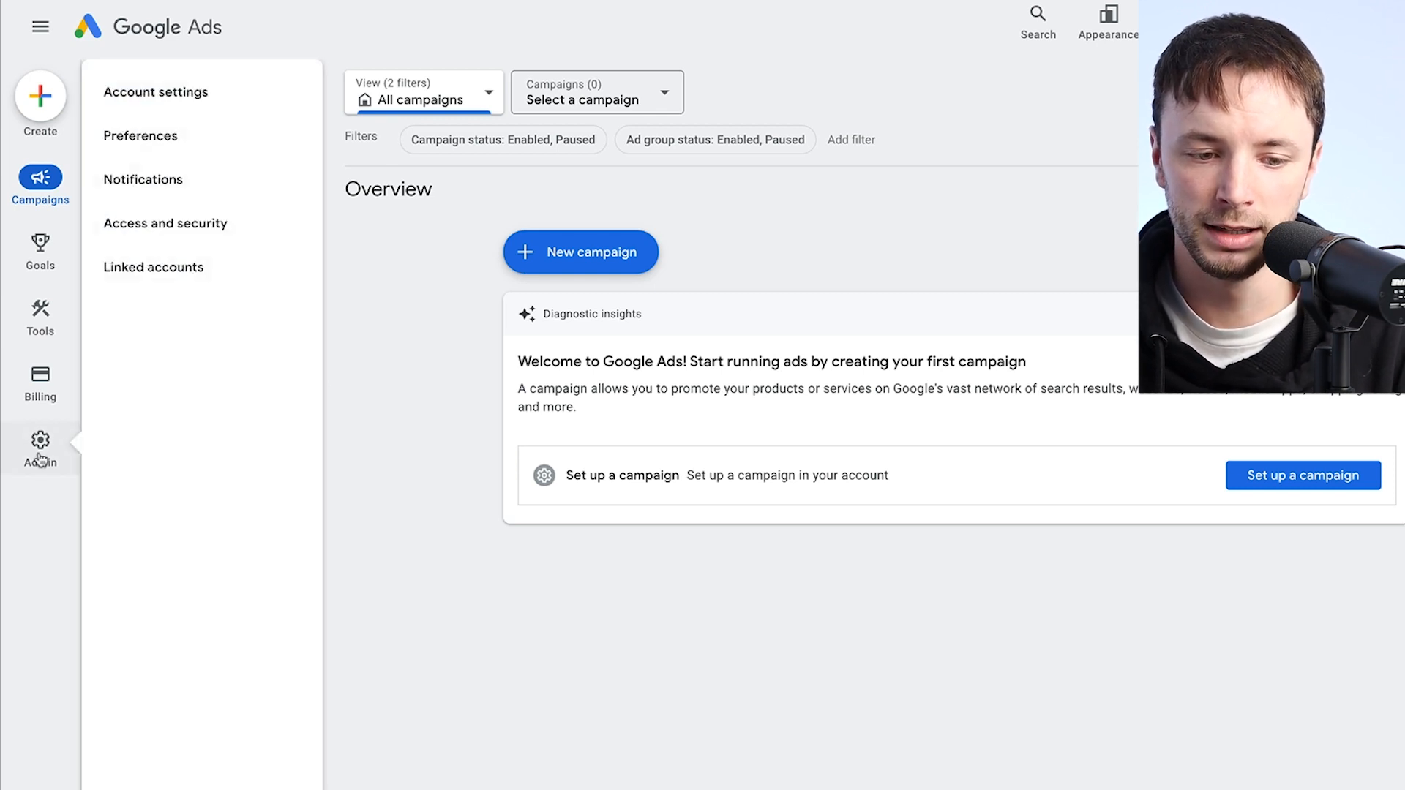
{"action": "left_click", "coordinate": [165, 239]}
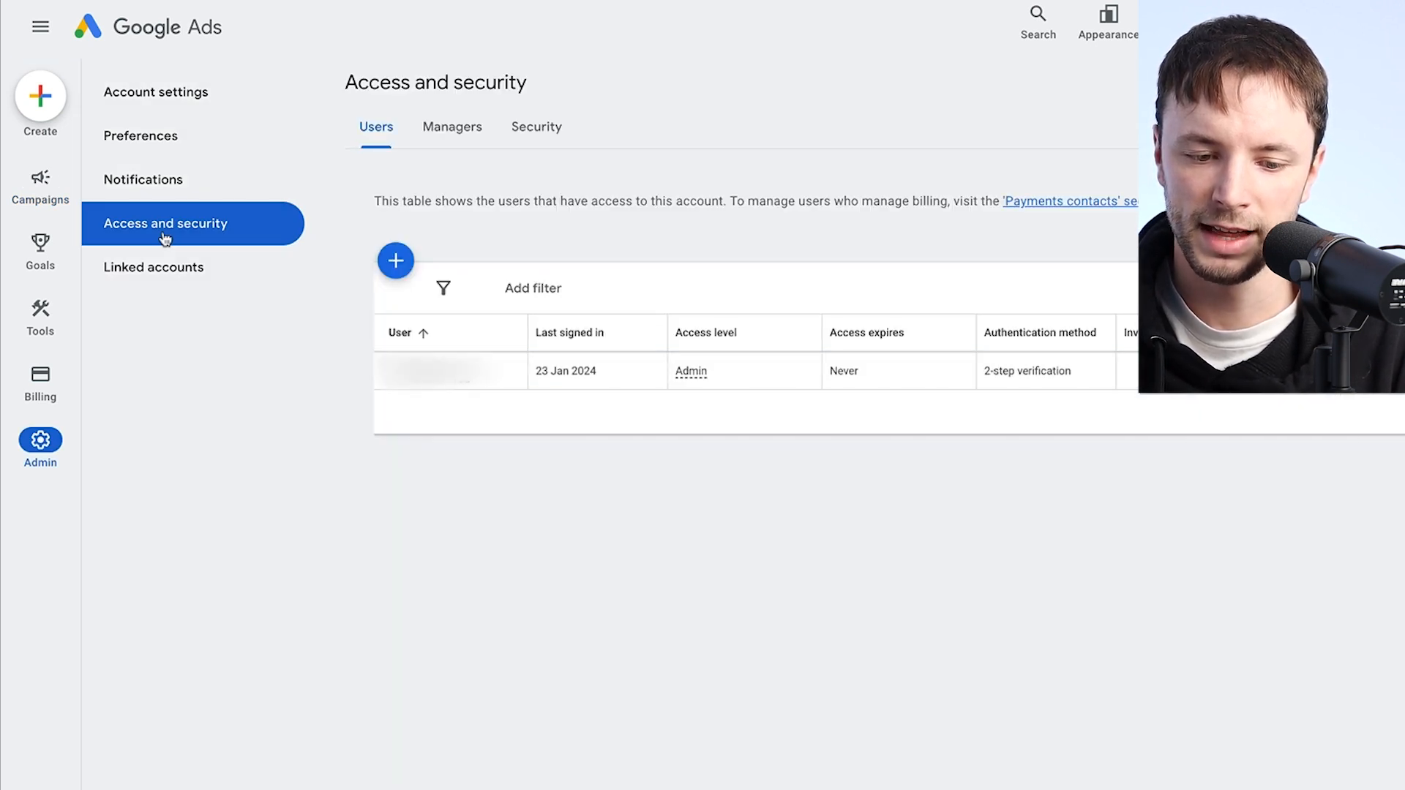
{"action": "left_click", "coordinate": [395, 261]}
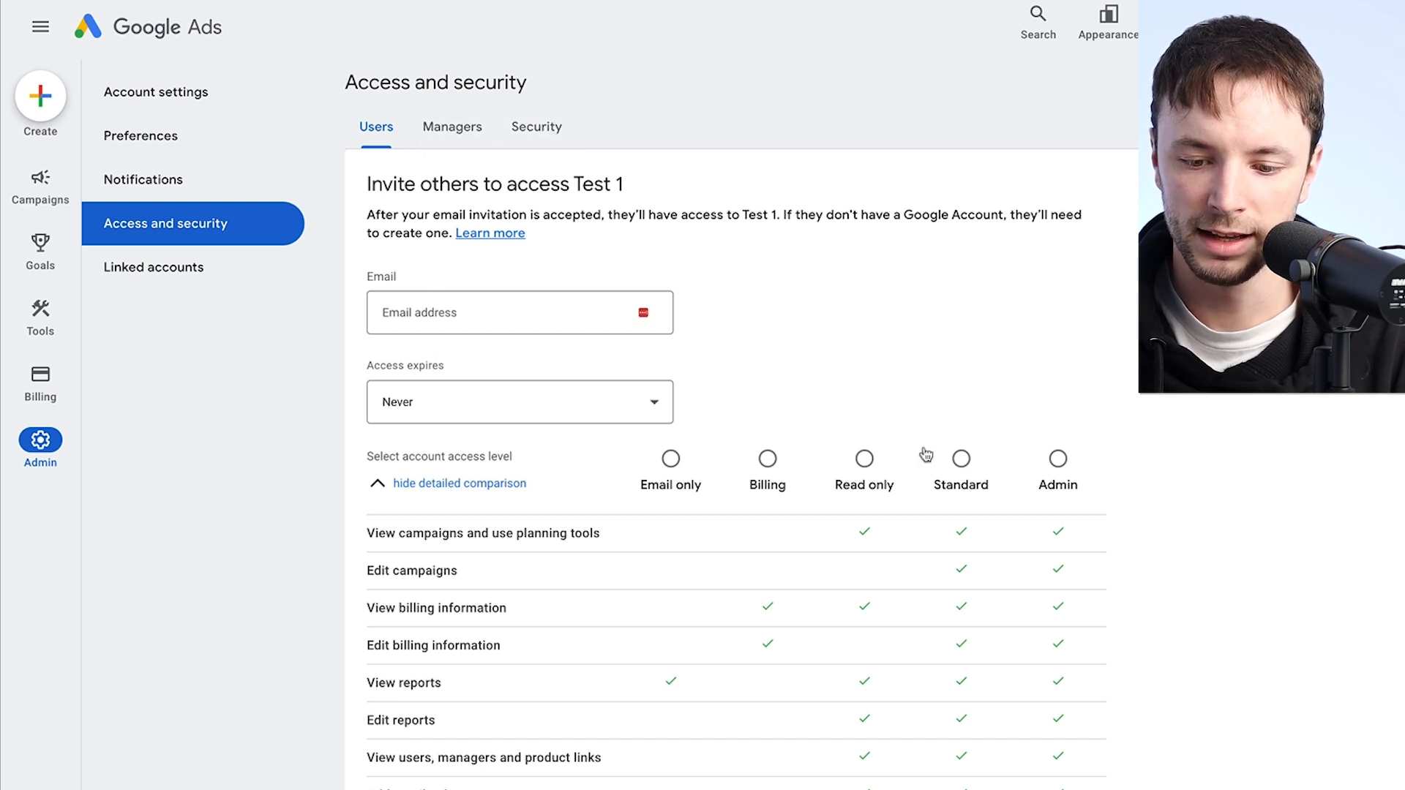
{"action": "left_click", "coordinate": [1058, 459]}
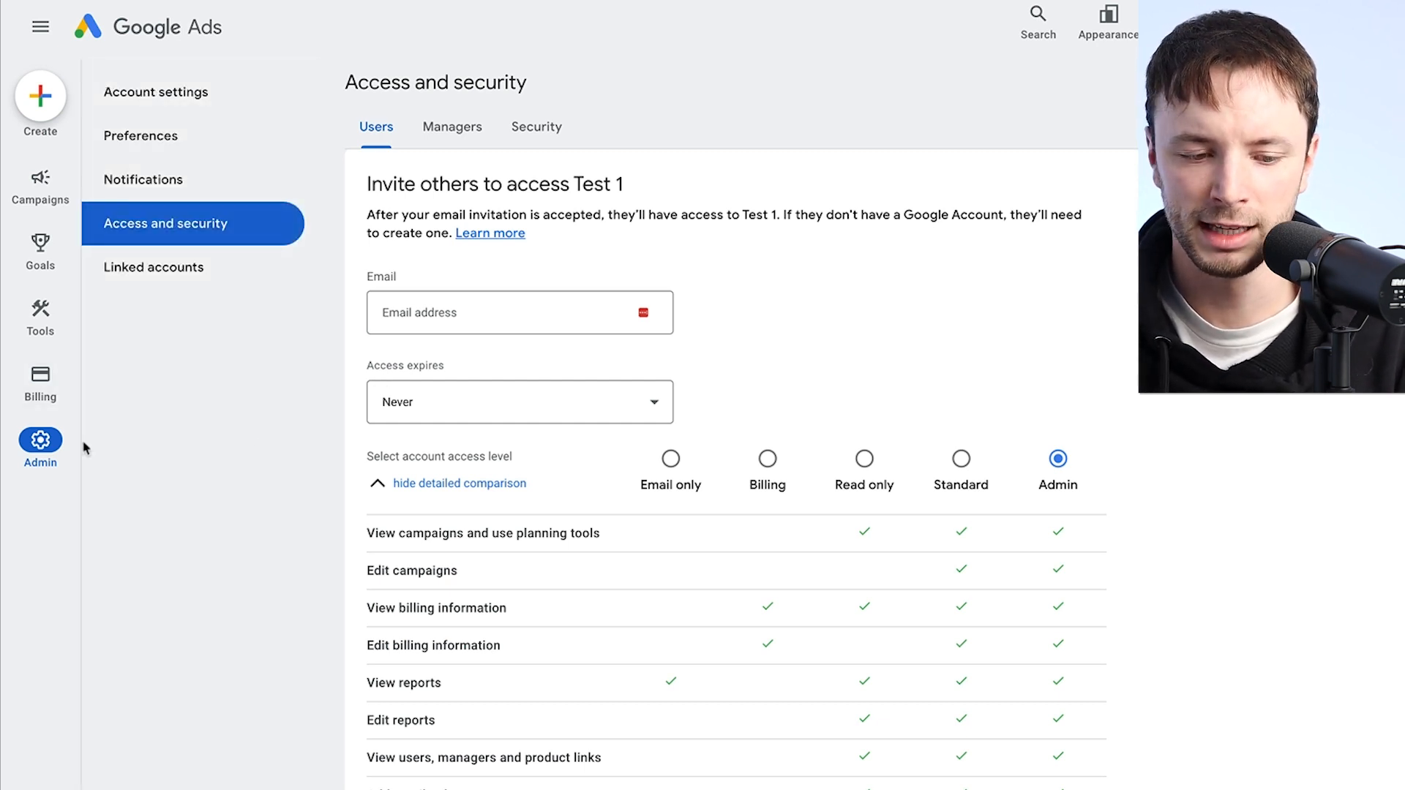
Open the account's billing setup
{"action": "mouse_move", "coordinate": [40, 392]}
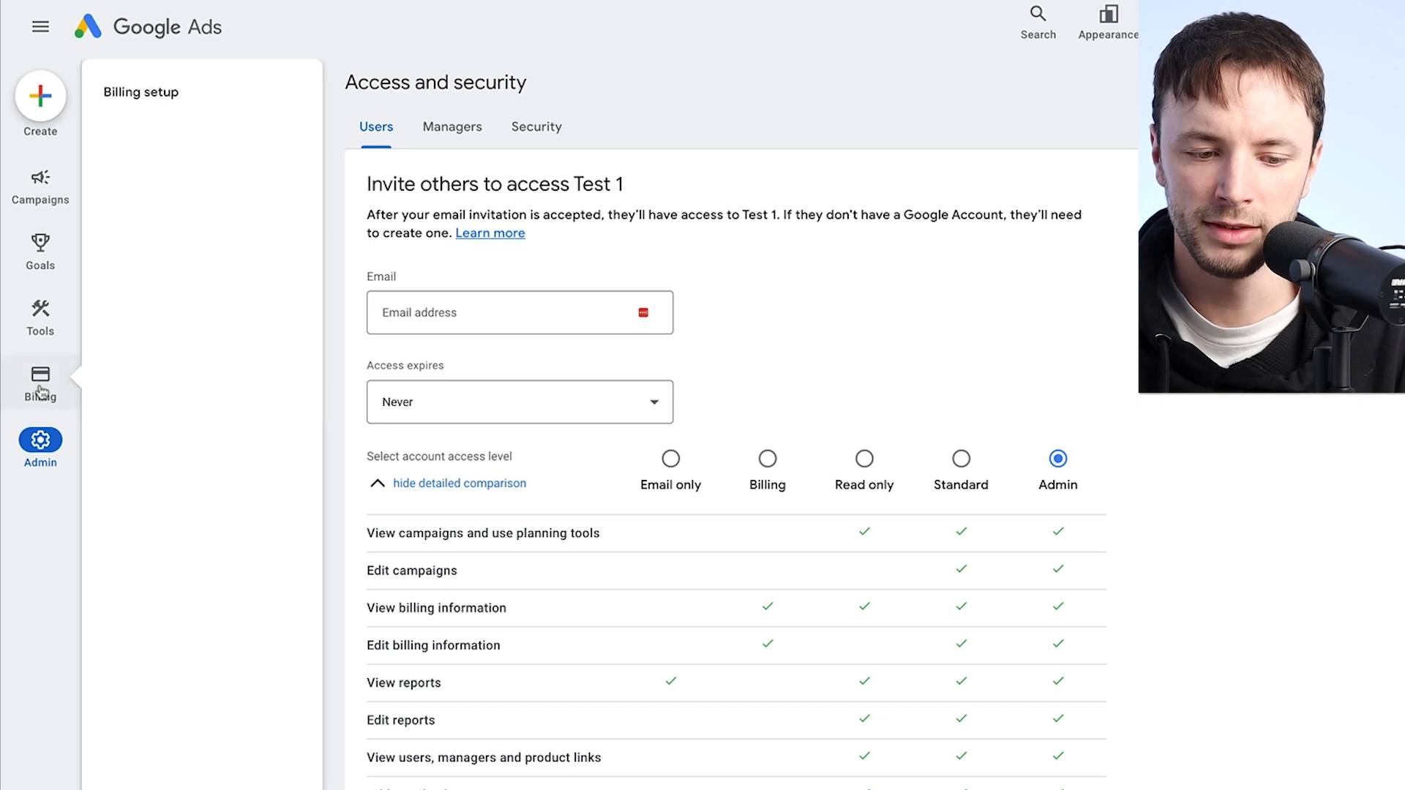
{"action": "left_click", "coordinate": [156, 95]}
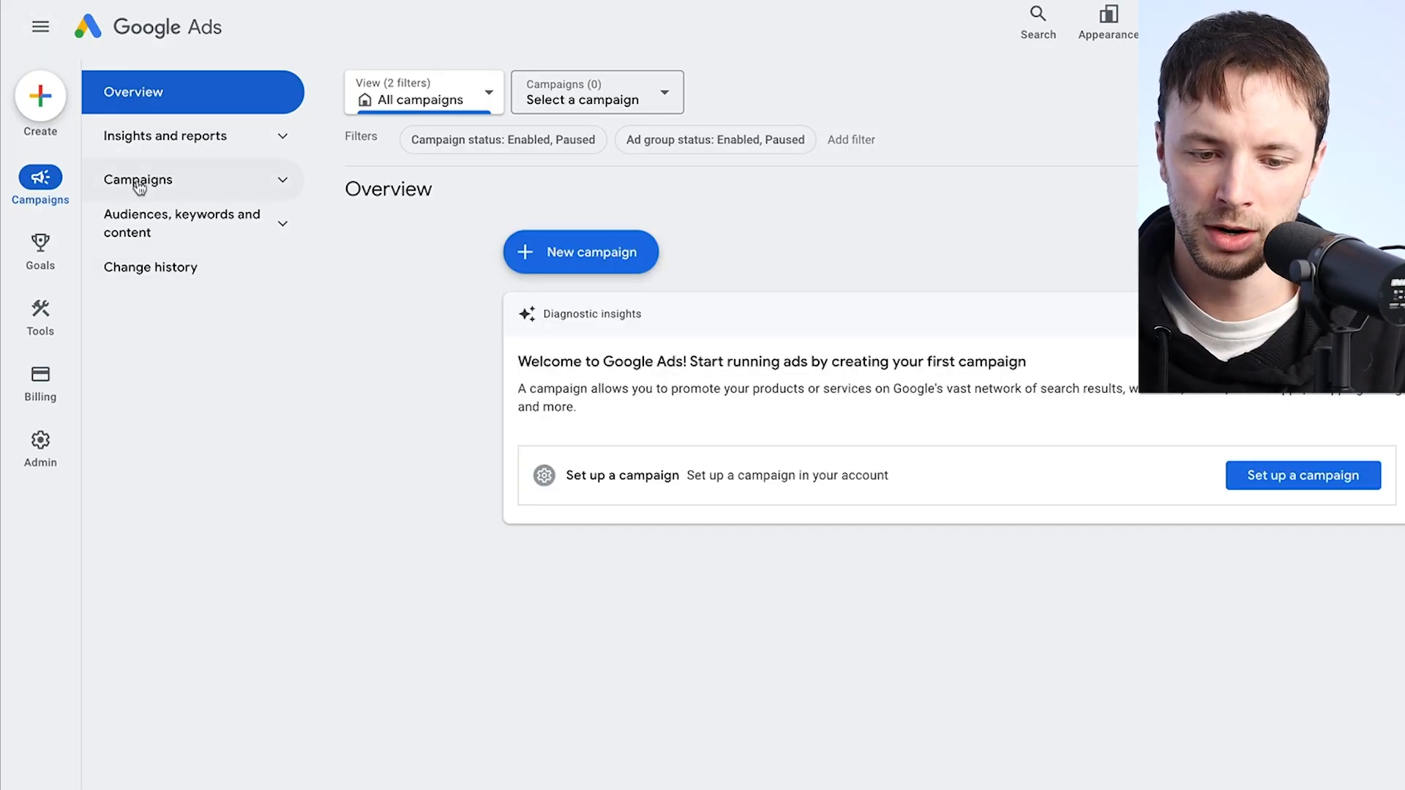
Start a new campaign with the Leads objective and the Search campaign type
{"action": "left_click", "coordinate": [143, 182]}
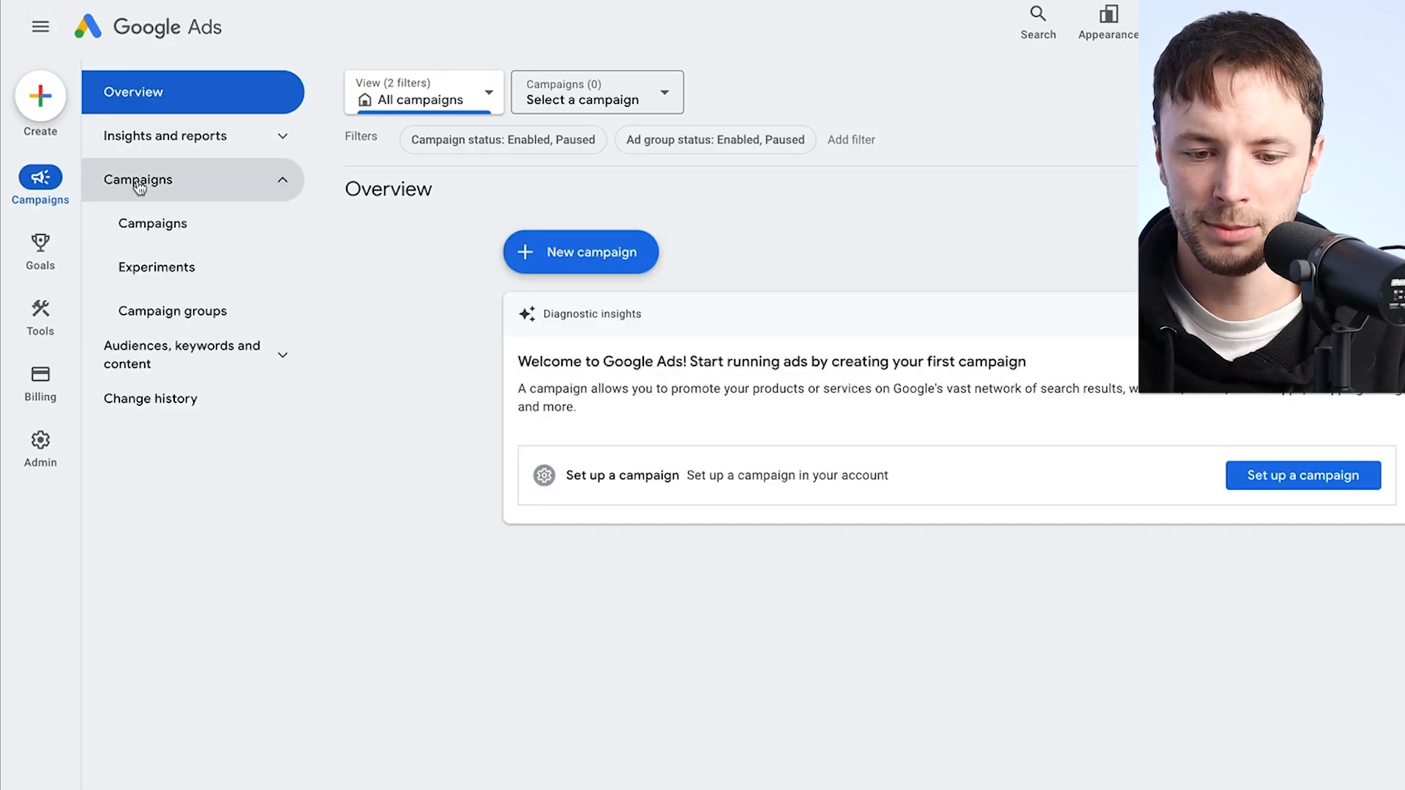
{"action": "left_click", "coordinate": [593, 262]}
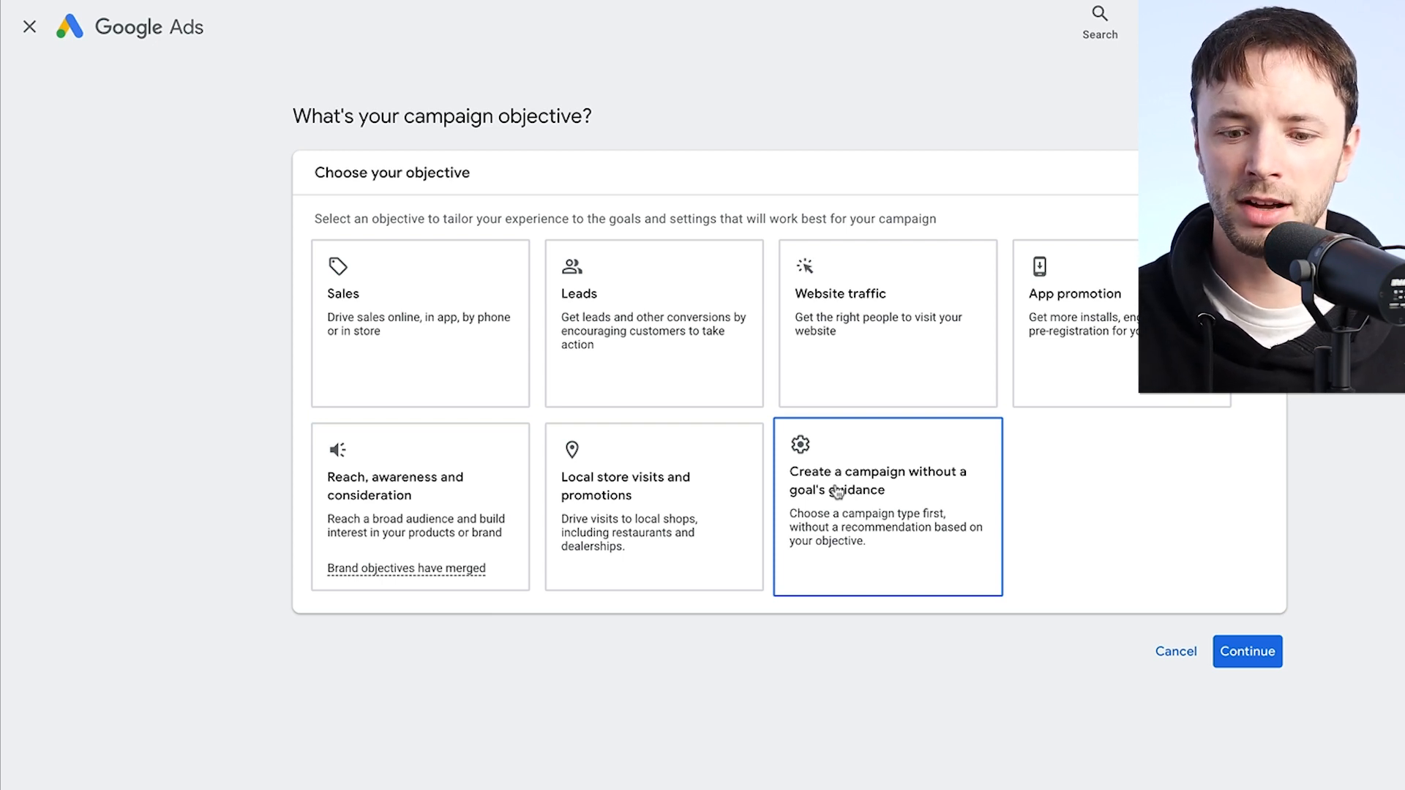
{"action": "left_click", "coordinate": [718, 495]}
{"action": "left_click", "coordinate": [625, 345]}
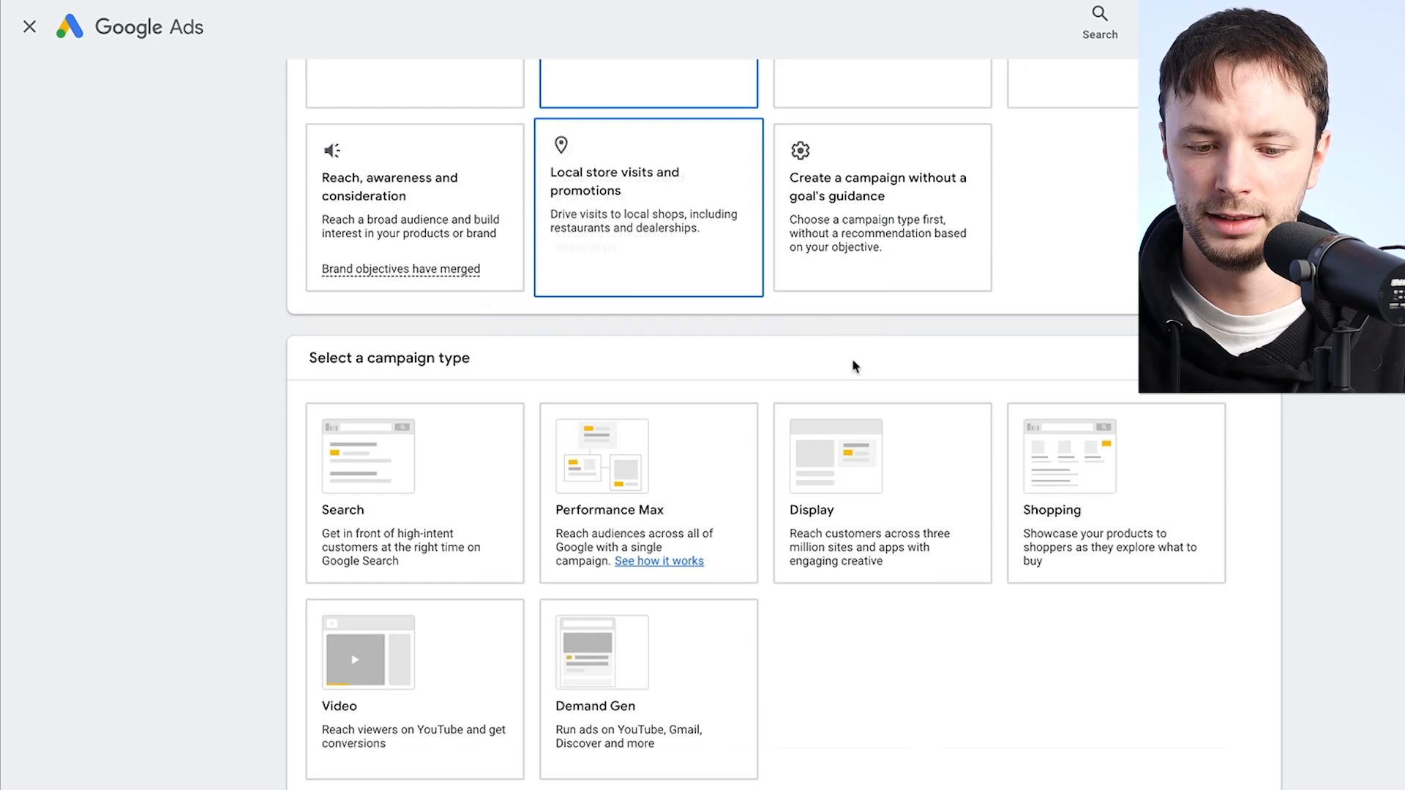
{"action": "left_click", "coordinate": [384, 421]}
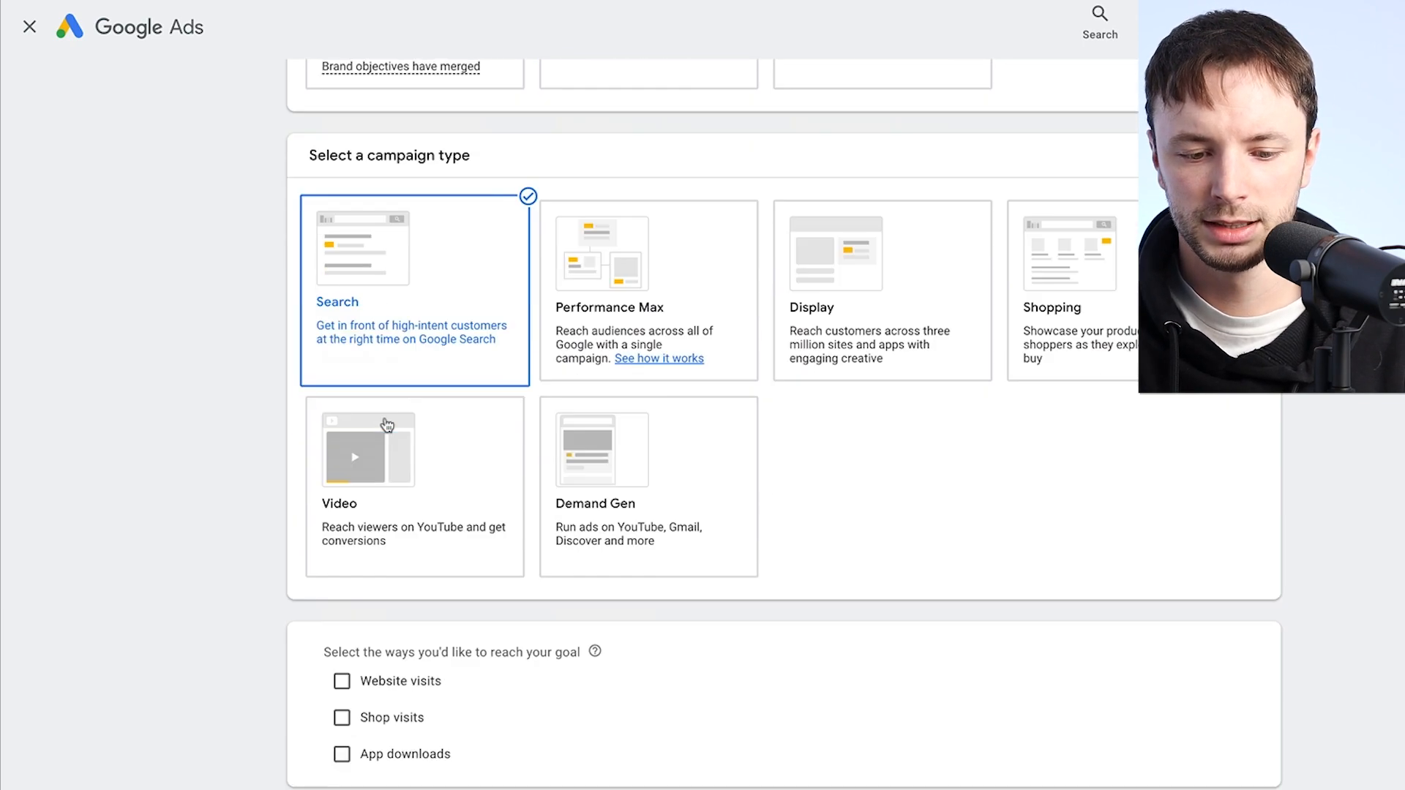
Enable Website visits as the way to reach the goal and choose form submissions from the website as the leads conversion goal
{"action": "scroll", "coordinate": [385, 424], "scroll_direction": "up", "scroll_amount": 10}
{"action": "scroll", "coordinate": [382, 417], "scroll_direction": "down", "scroll_amount": 1}
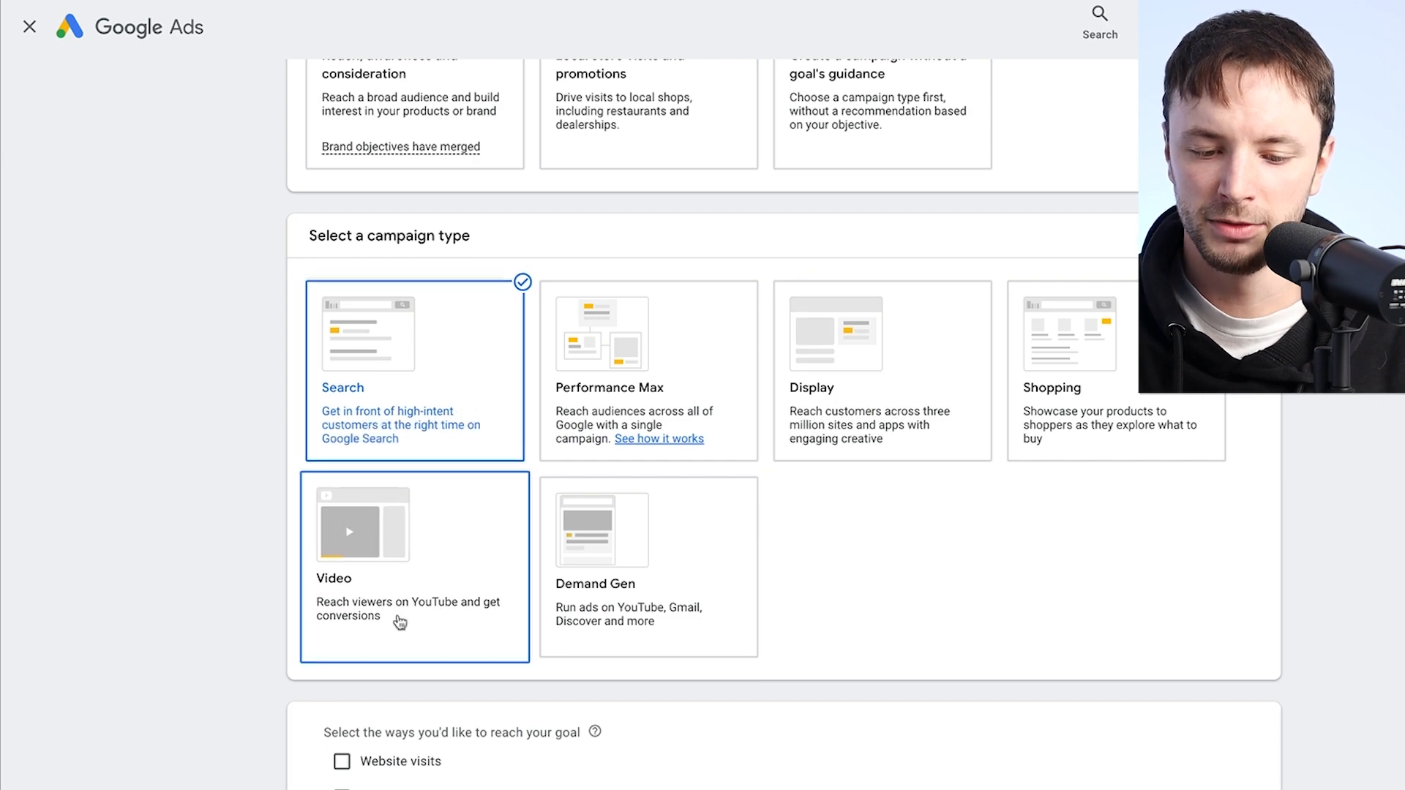
{"action": "scroll", "coordinate": [265, 492], "scroll_direction": "down", "scroll_amount": 6}
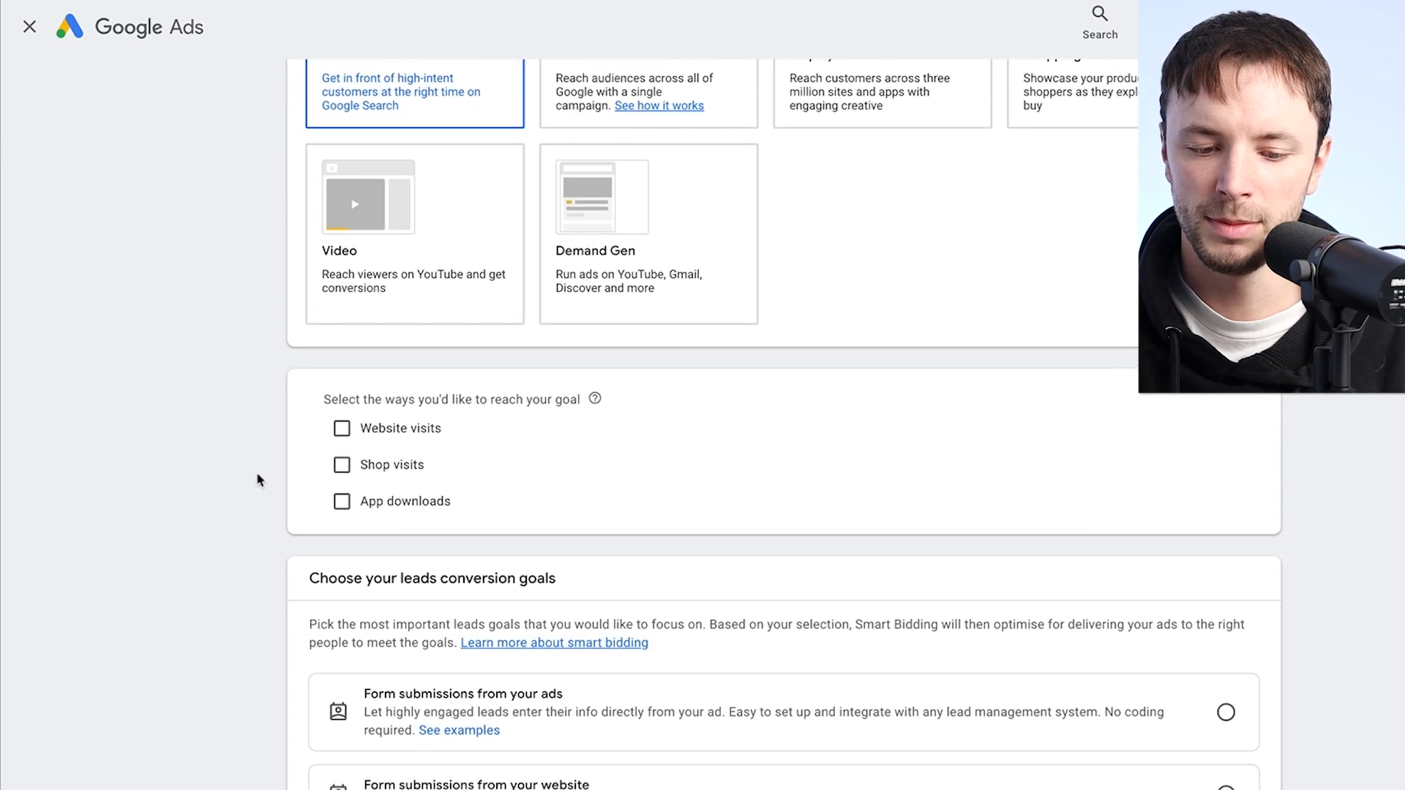
{"action": "scroll", "coordinate": [256, 480], "scroll_direction": "down", "scroll_amount": 1}
{"action": "left_click", "coordinate": [342, 206]}
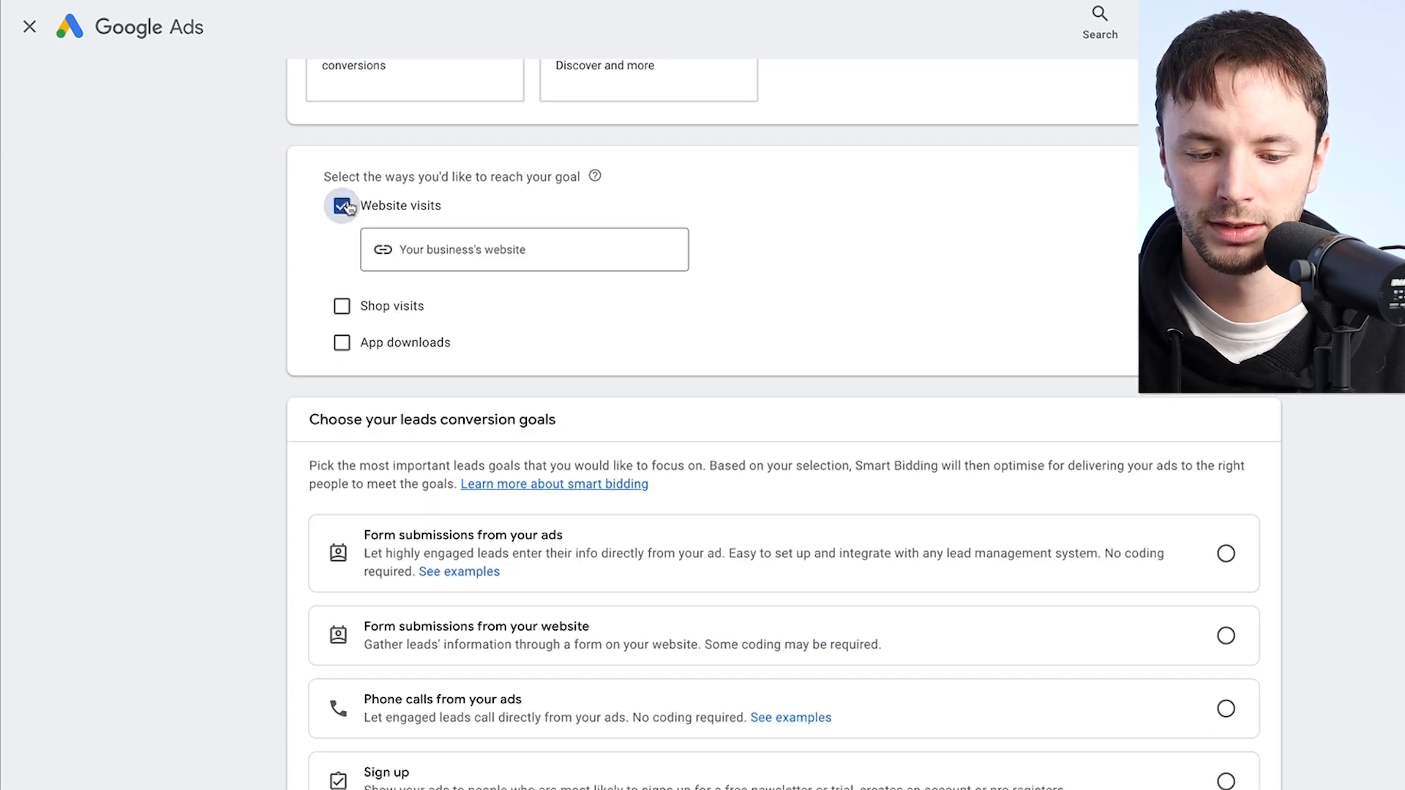
{"action": "scroll", "coordinate": [400, 348], "scroll_direction": "down", "scroll_amount": 3}
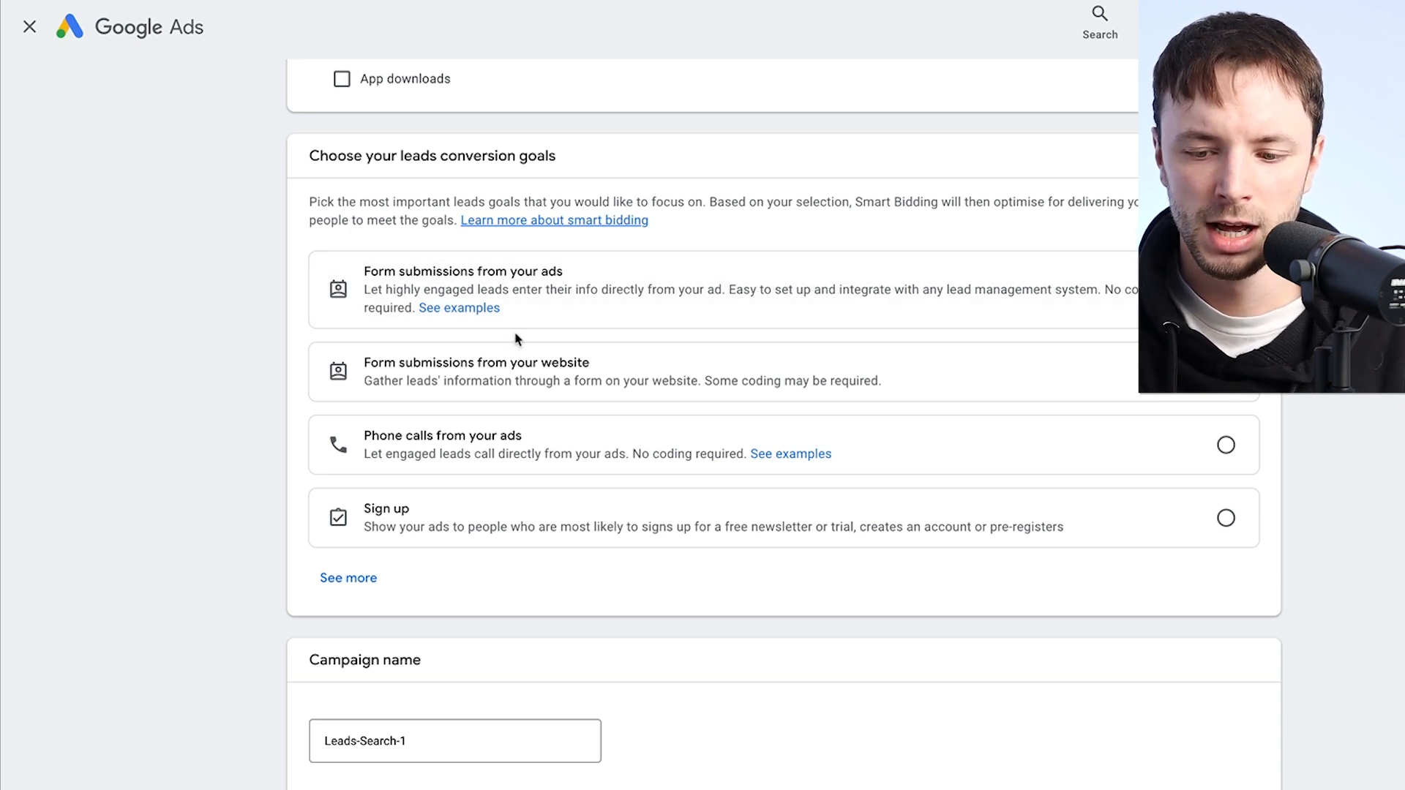
{"action": "left_click", "coordinate": [834, 370]}
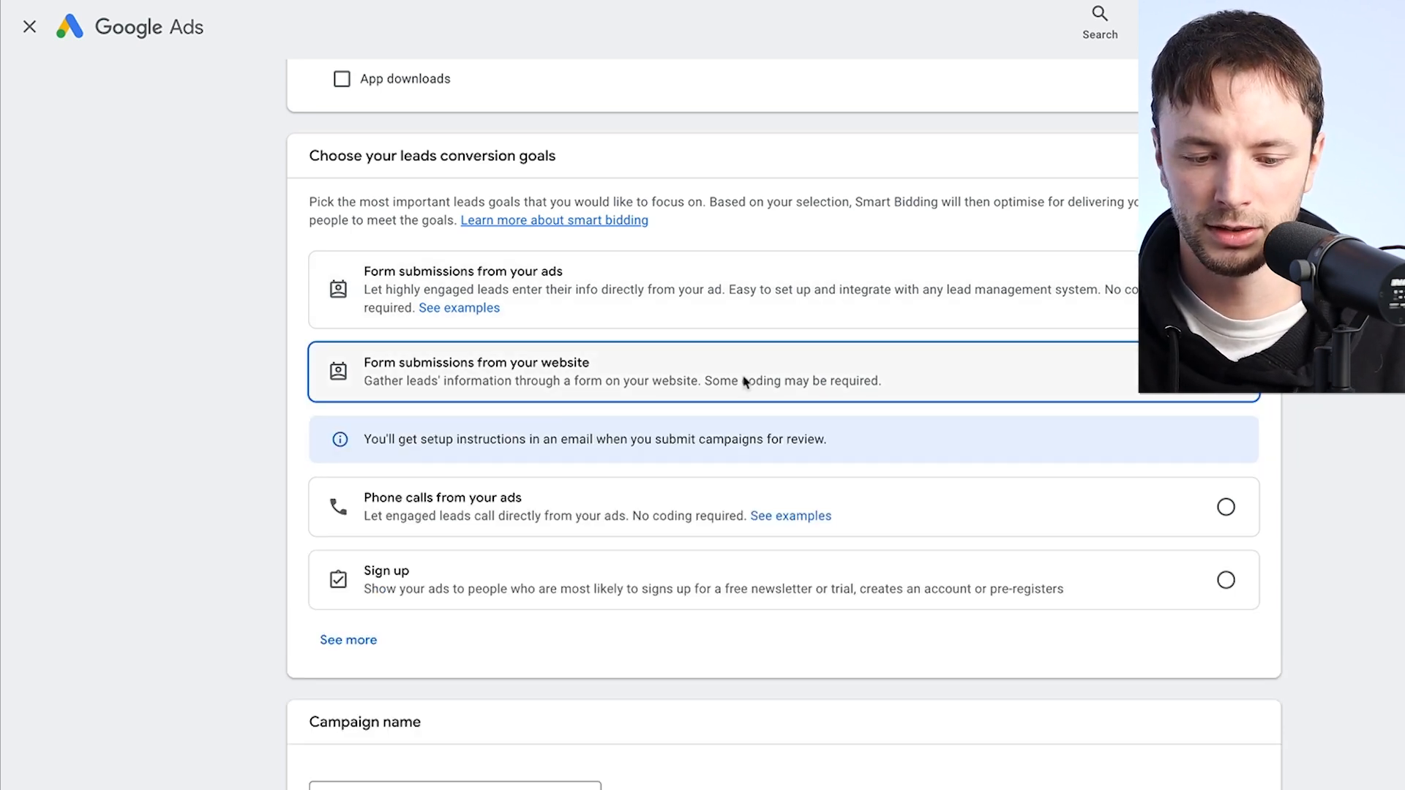
Rename the campaign as BB - CRM Software - UK
{"action": "scroll", "coordinate": [580, 408], "scroll_direction": "down", "scroll_amount": 5}
{"action": "left_click", "coordinate": [420, 482]}
{"action": "left_click_drag", "start_coordinate": [420, 481], "coordinate": [285, 485]}
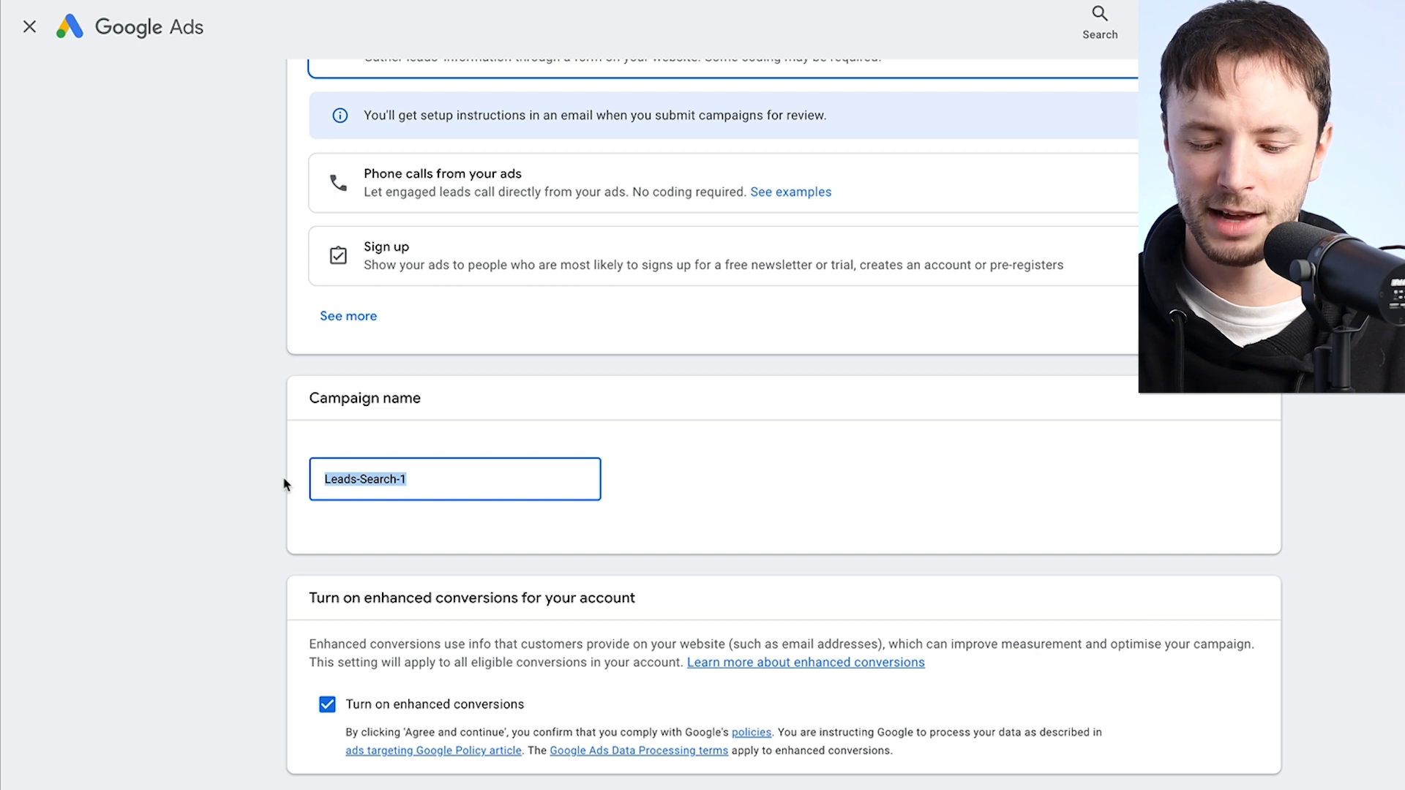
{"action": "type", "text": "BB -"}
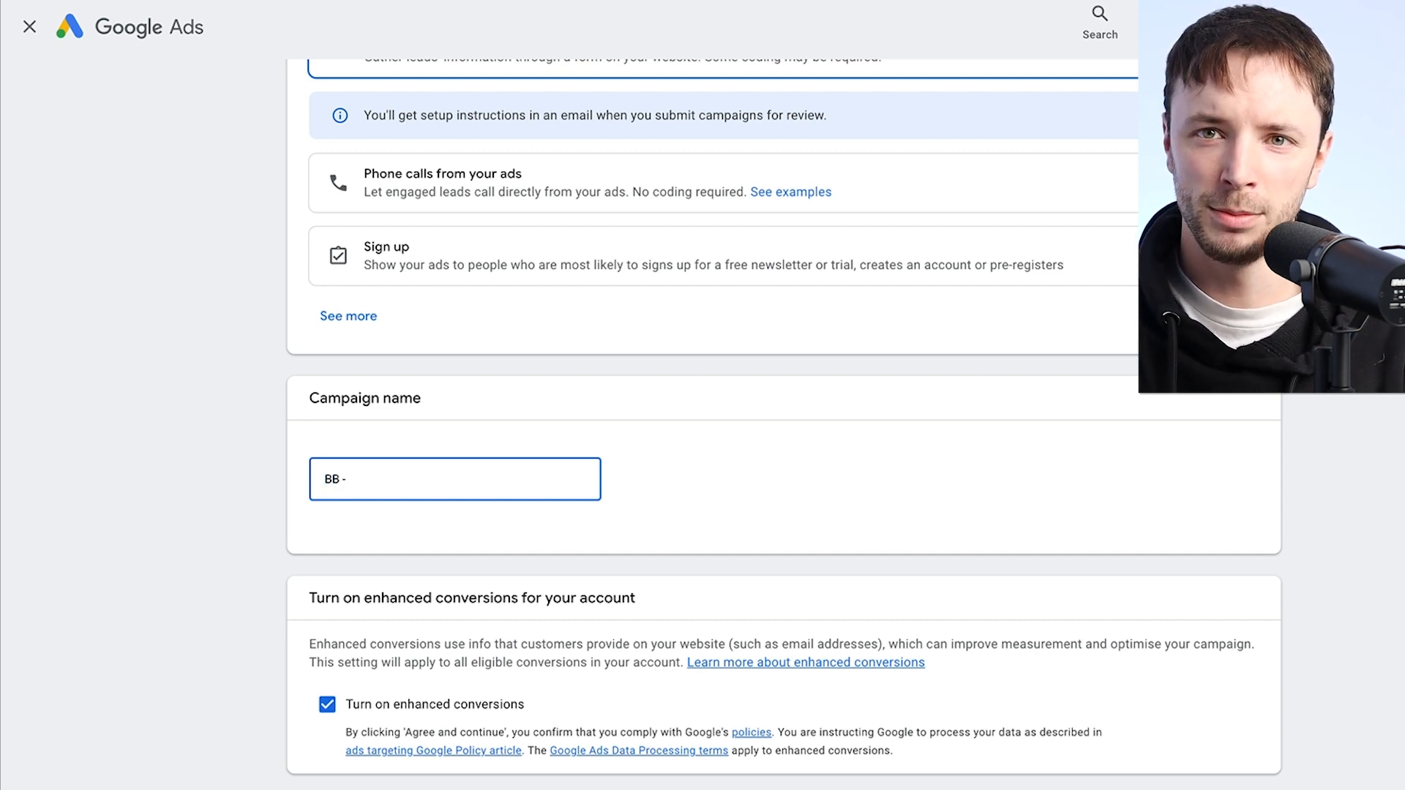
{"action": "type", "text": " CRM S"}
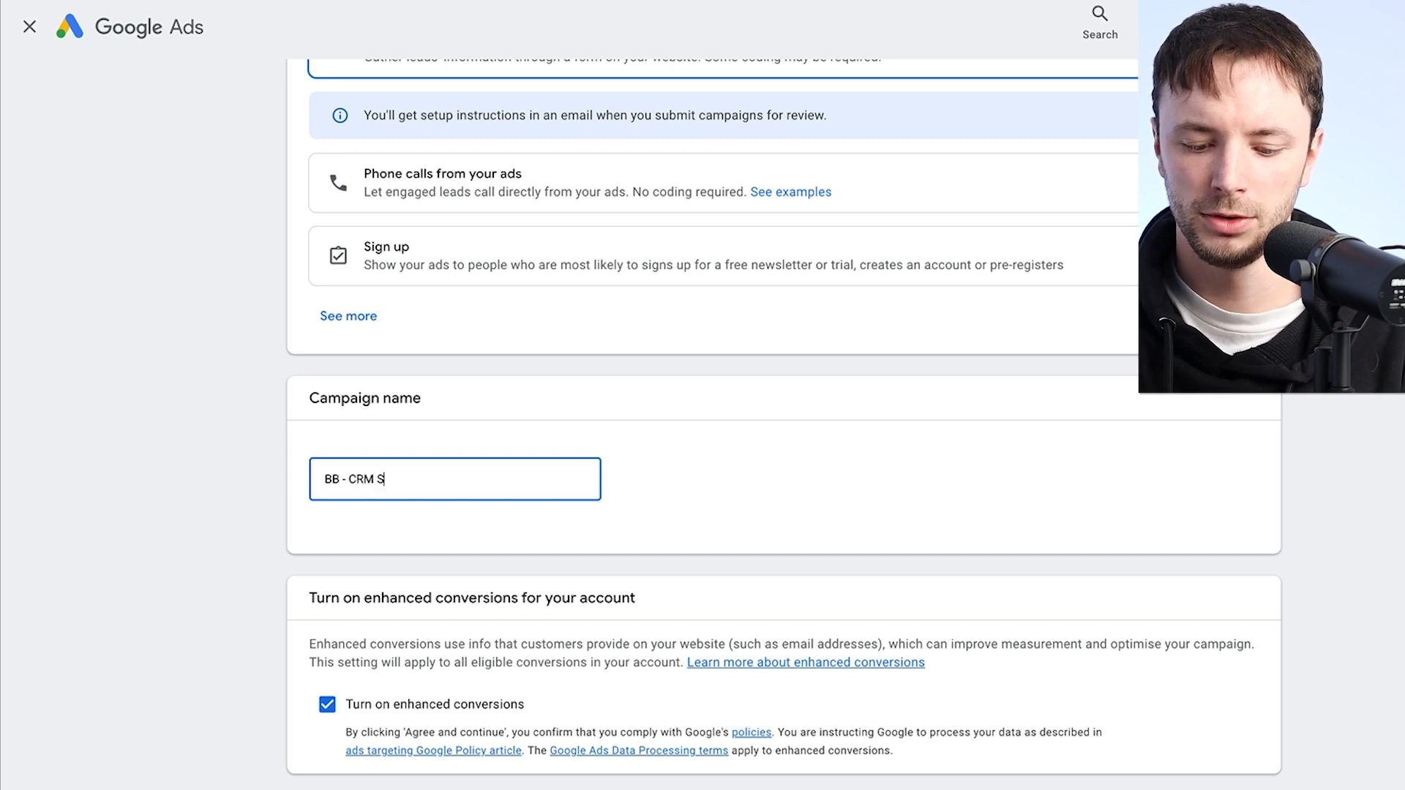
{"action": "type", "text": "oftware -"}
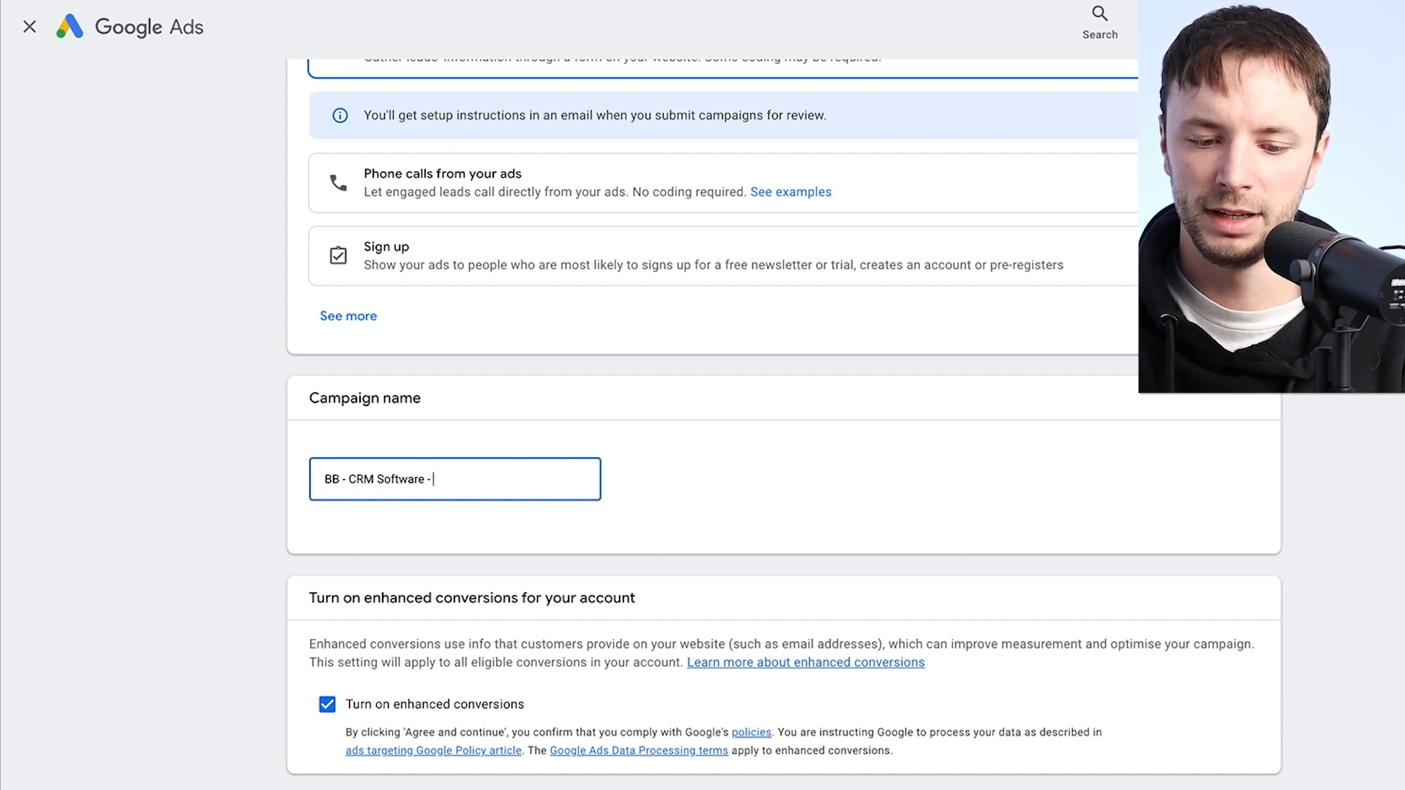
{"action": "type", "text": " UK"}
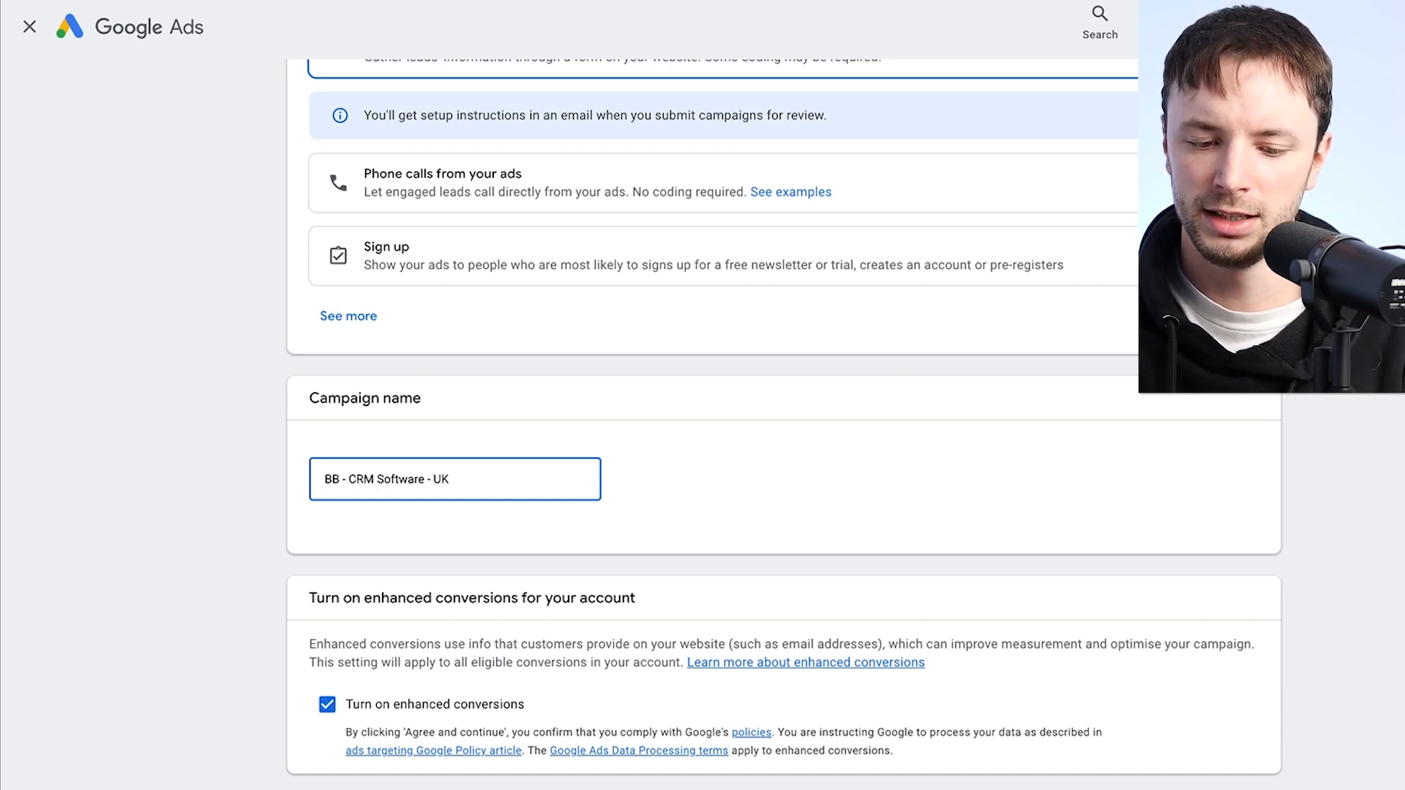
Extend the campaign name to BB - CRM Software - UK - Exact and continue to the bidding settings with enhanced conversions turned on
{"action": "type", "text": " -"}
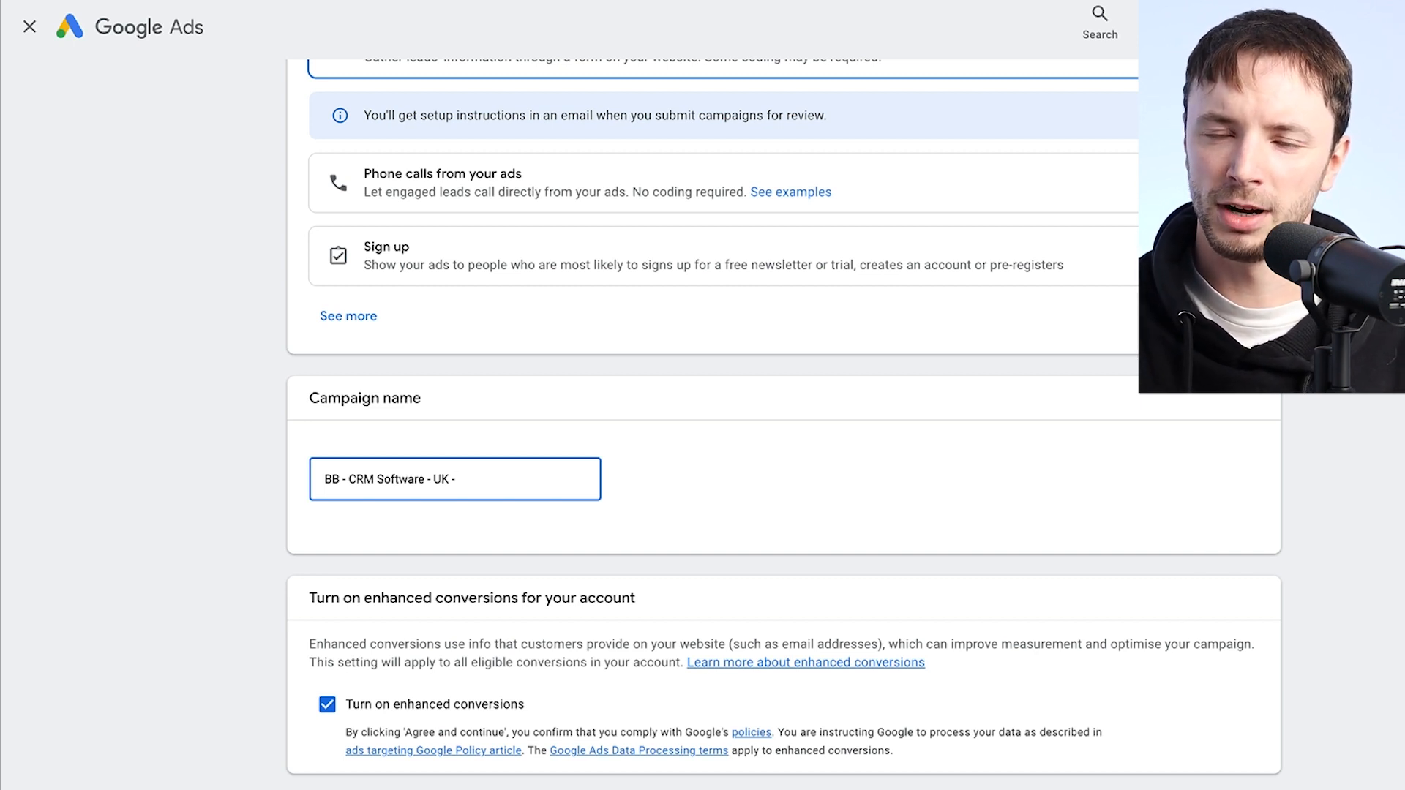
{"action": "type", "text": "Ex"}
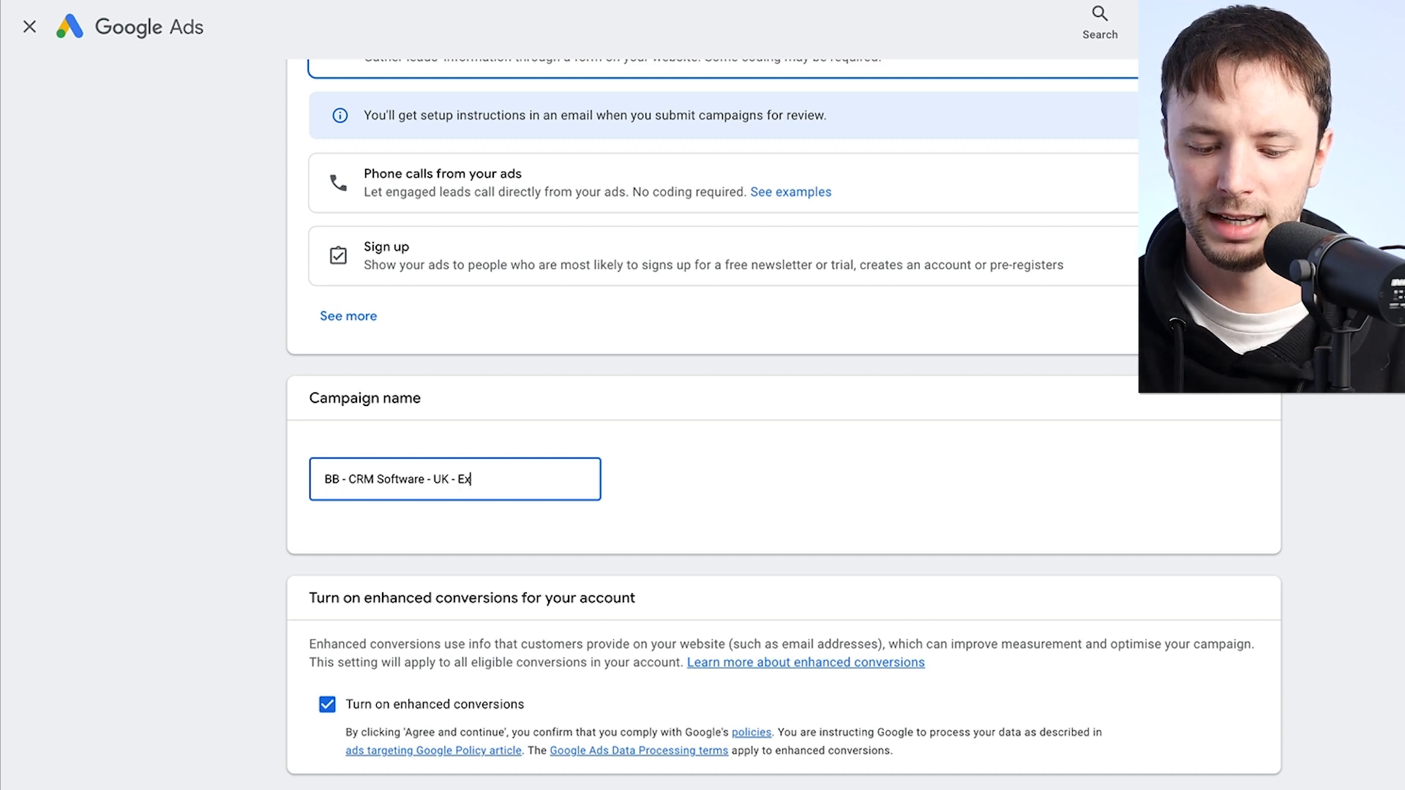
{"action": "type", "text": "act"}
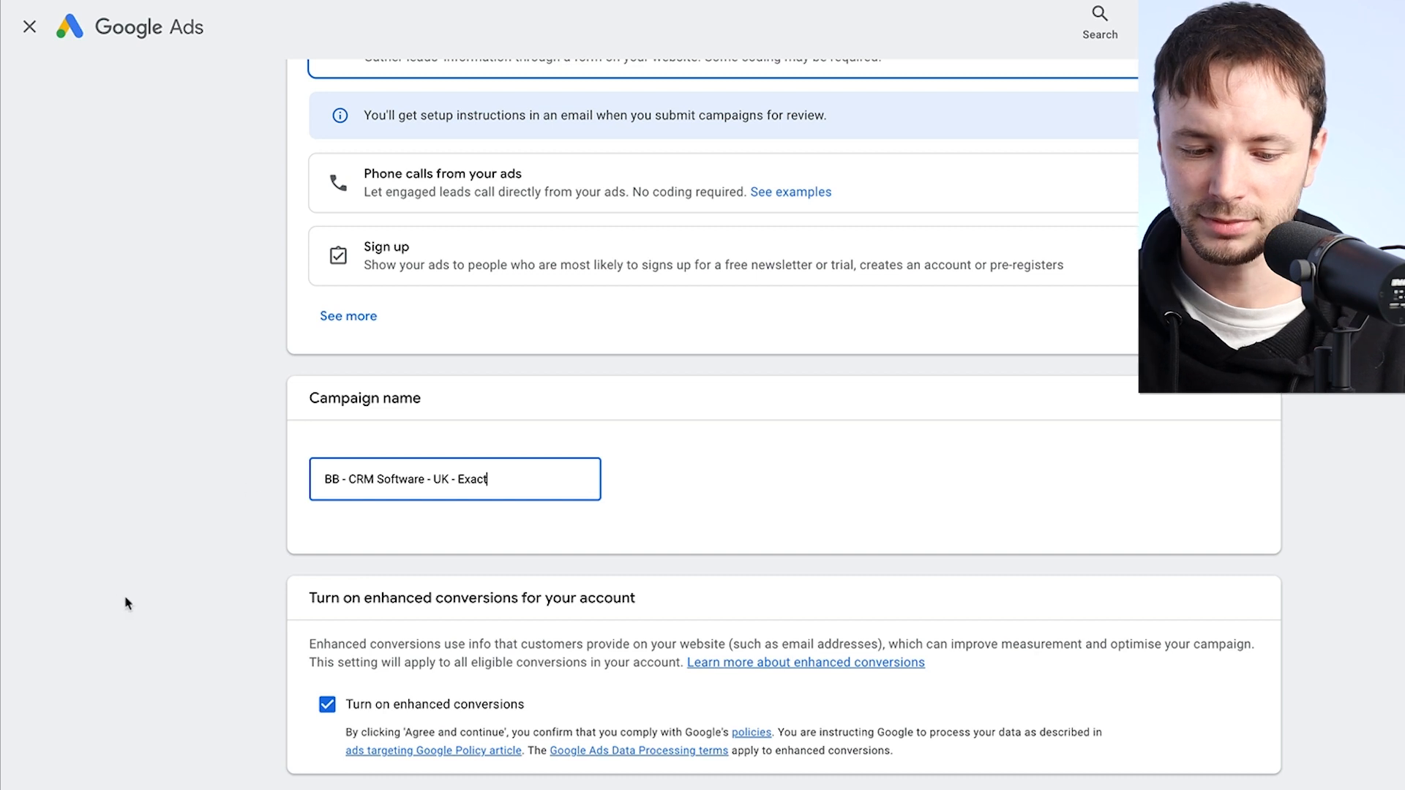
{"action": "scroll", "coordinate": [360, 539], "scroll_direction": "down", "scroll_amount": 1}
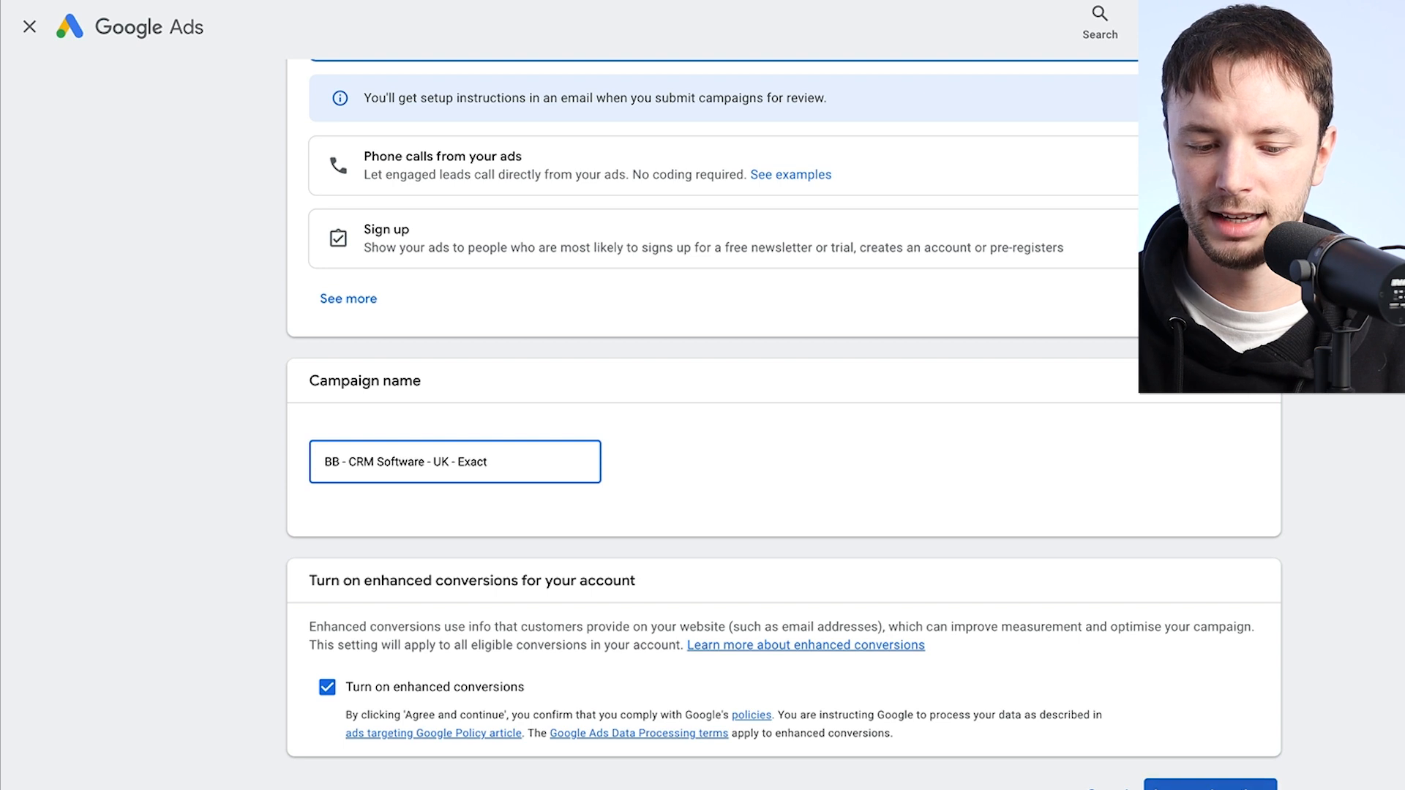
{"action": "left_click", "coordinate": [1210, 785]}
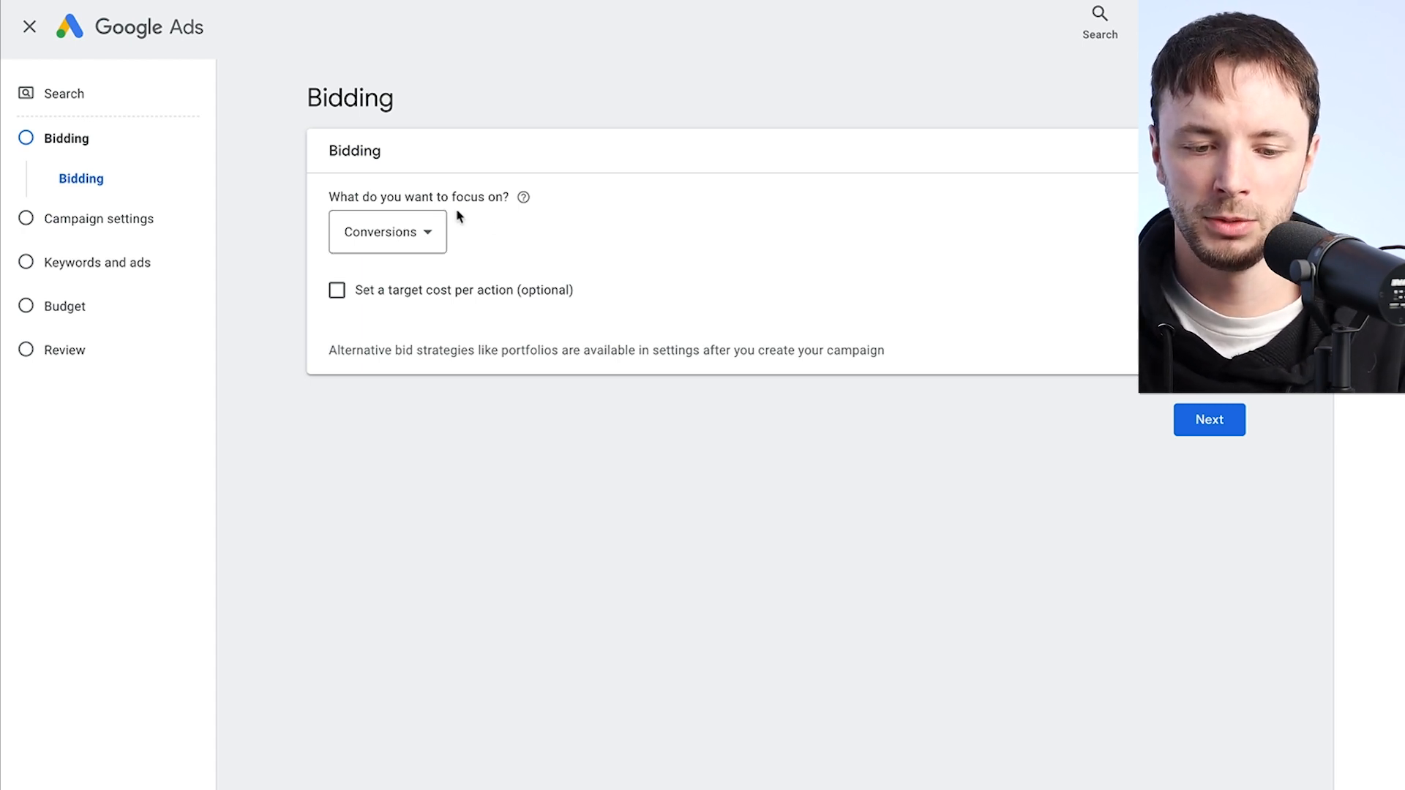
Set the bidding focus to Clicks and enable a maximum cost per click bid limit
{"action": "left_click", "coordinate": [417, 232]}
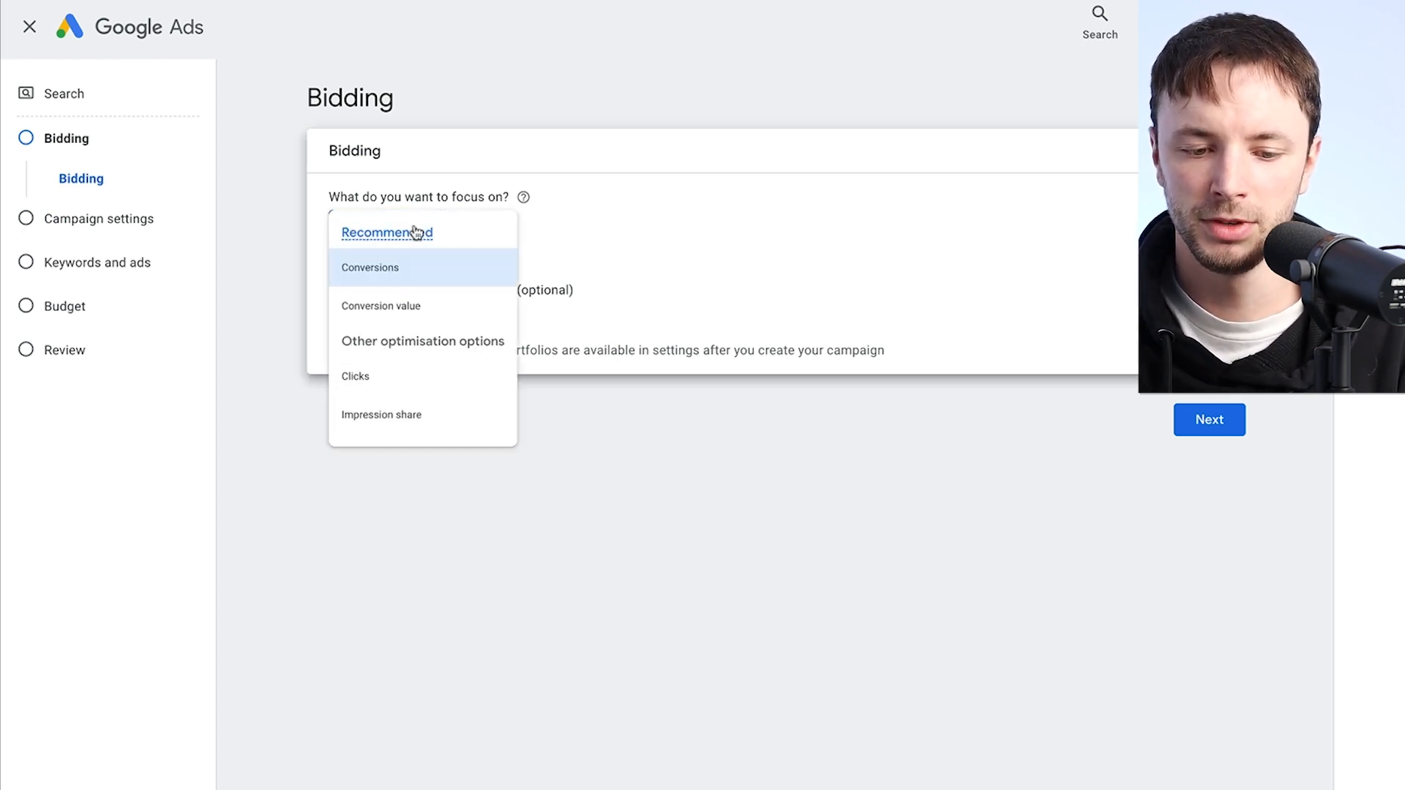
{"action": "left_click", "coordinate": [366, 399]}
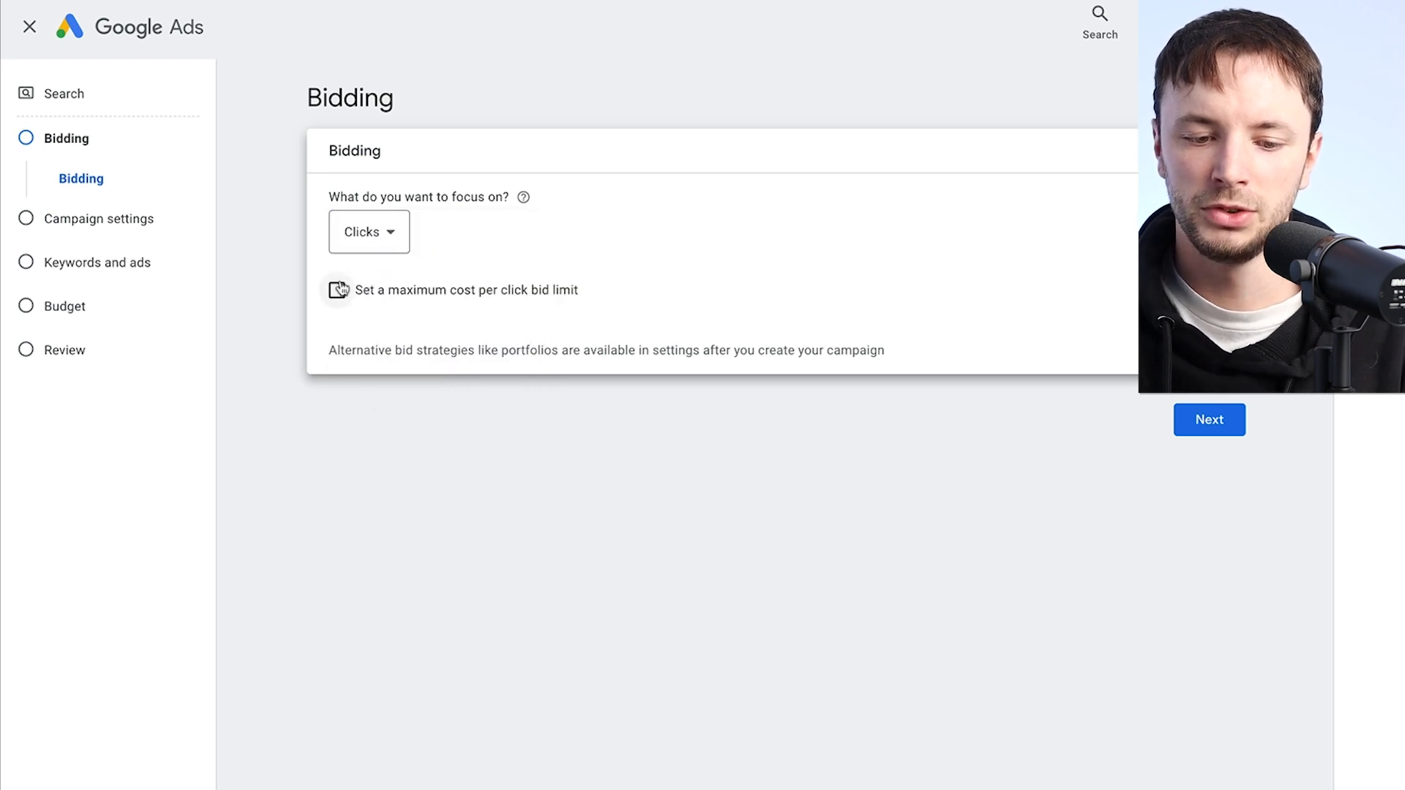
{"action": "left_click", "coordinate": [338, 289]}
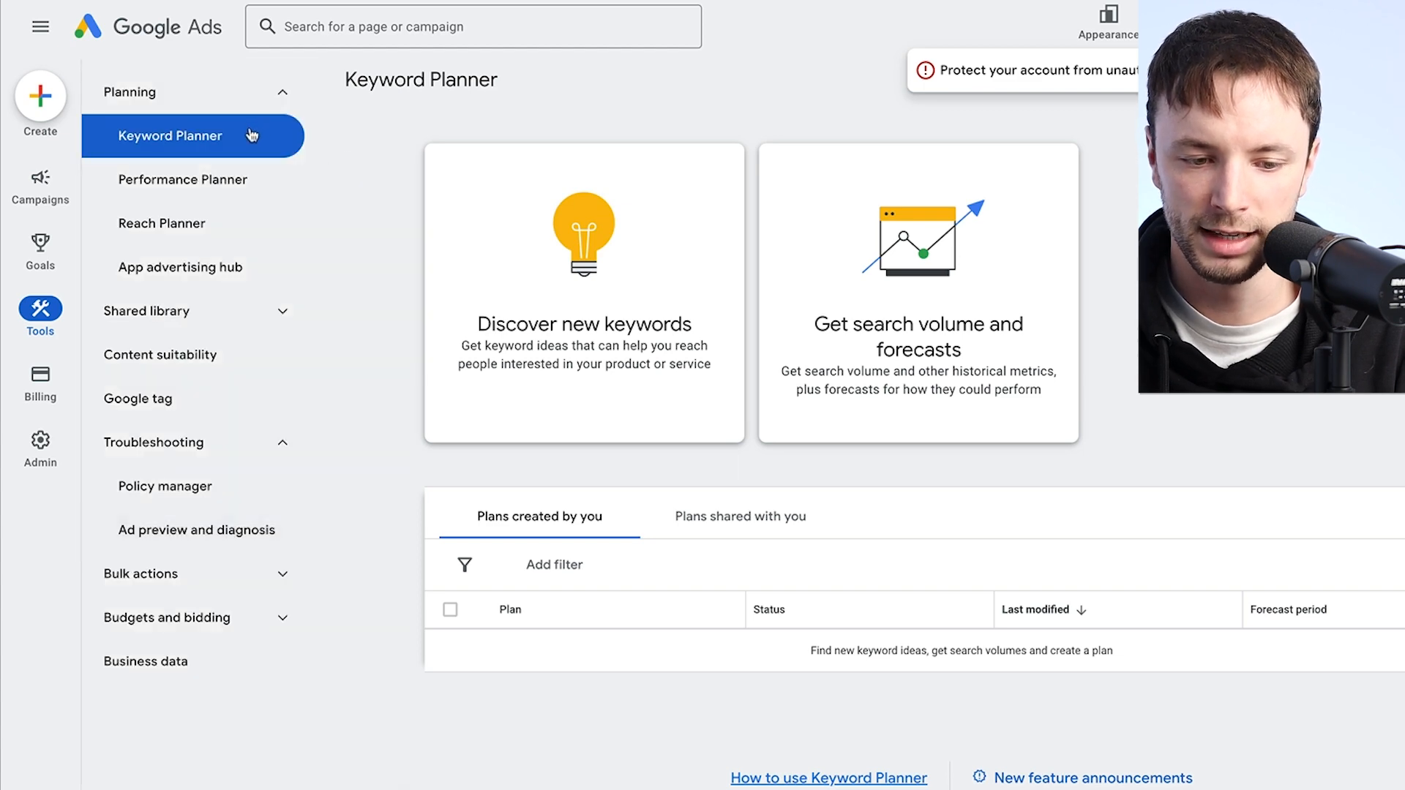
Discover new keywords in Keyword Planner for "Crm software" and review the top-of-page bid ranges of the keyword ideas
{"action": "left_click", "coordinate": [570, 296]}
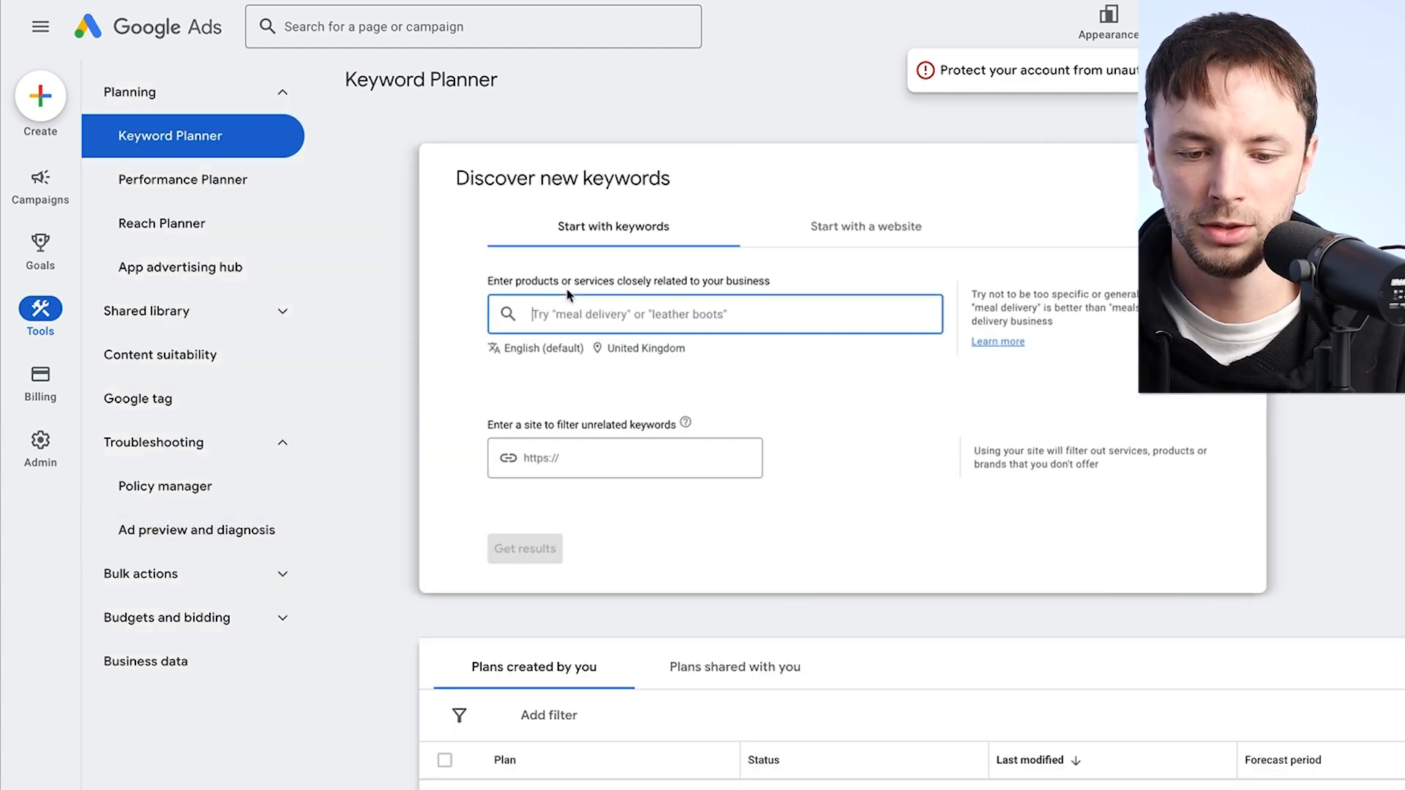
{"action": "type", "text": "C"}
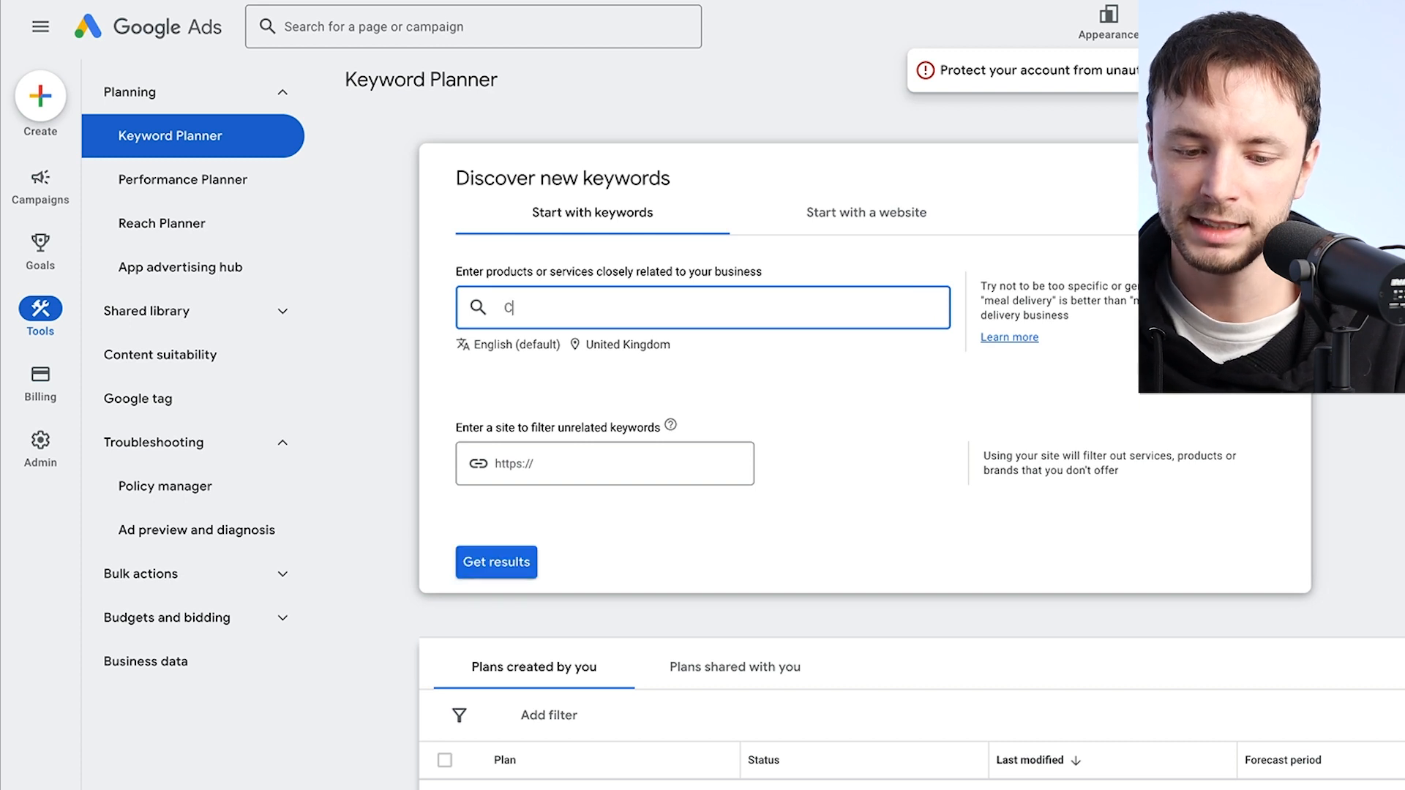
{"action": "type", "text": "rm siftware"}
{"action": "key", "text": "BackSpace"}
{"action": "key", "text": "BackSpace"}
{"action": "key", "text": "BackSpace"}
{"action": "key", "text": "BackSpace"}
{"action": "key", "text": "BackSpace"}
{"action": "key", "text": "BackSpace"}
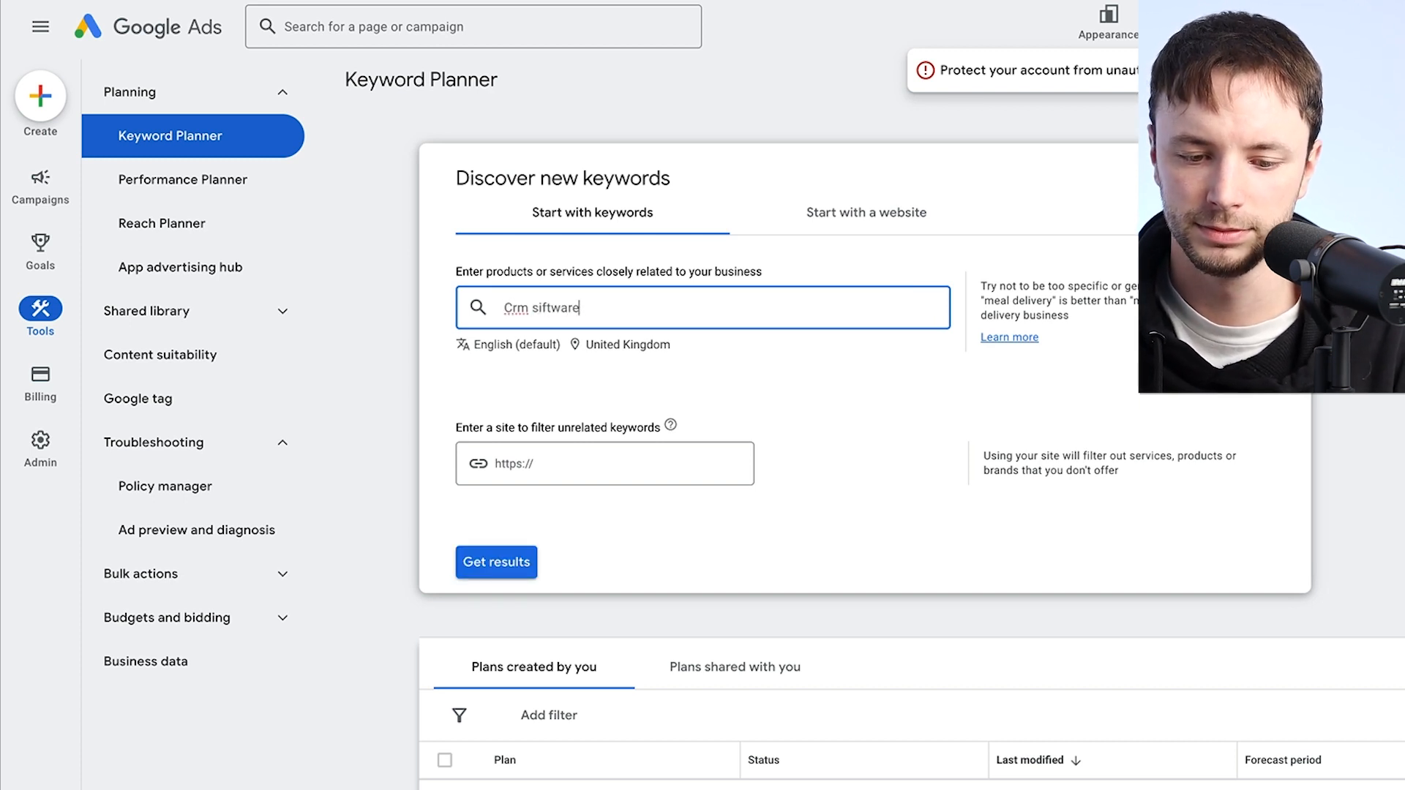
{"action": "key", "text": "BackSpace"}
{"action": "key", "text": "BackSpace"}
{"action": "key", "text": "BackSpace"}
{"action": "type", "text": "so"}
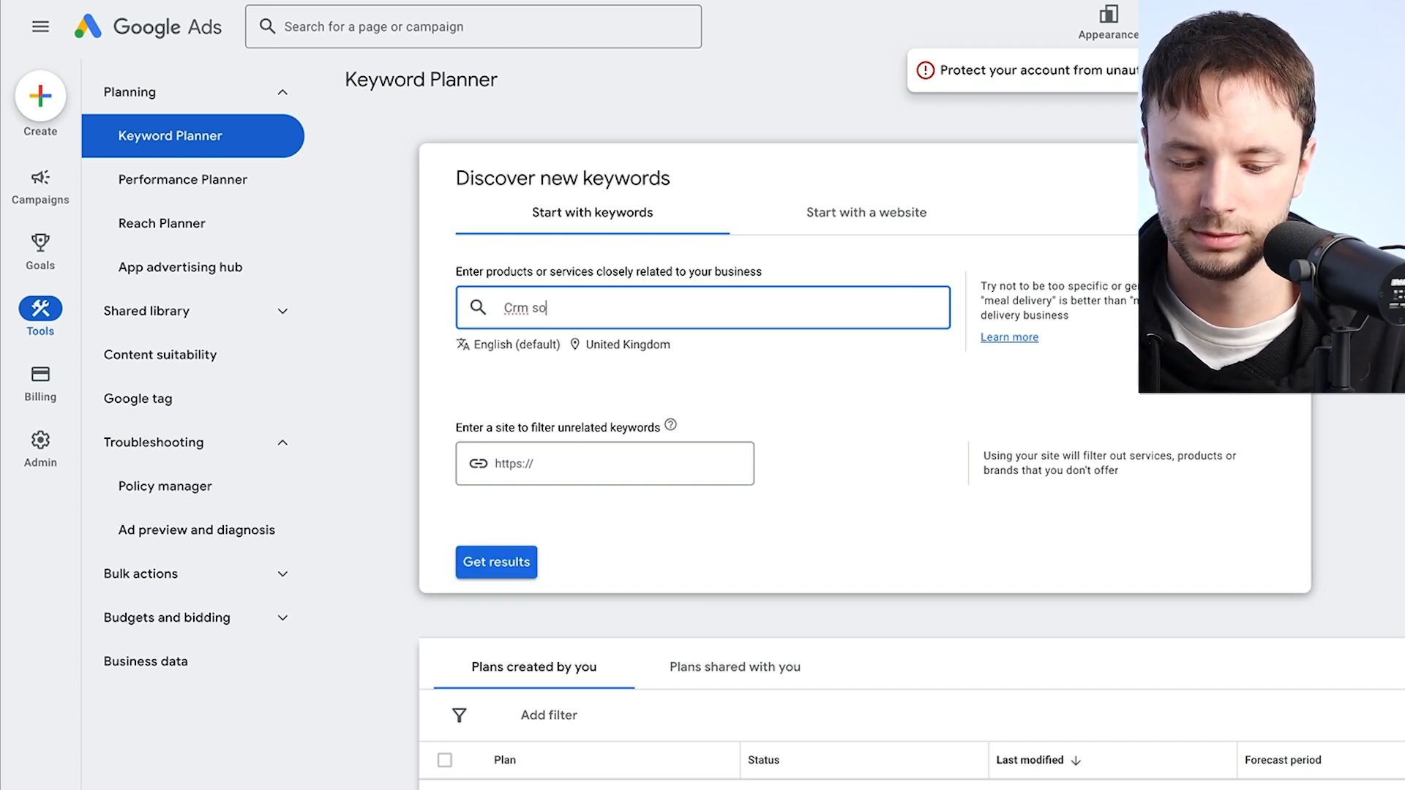
{"action": "type", "text": "ftware"}
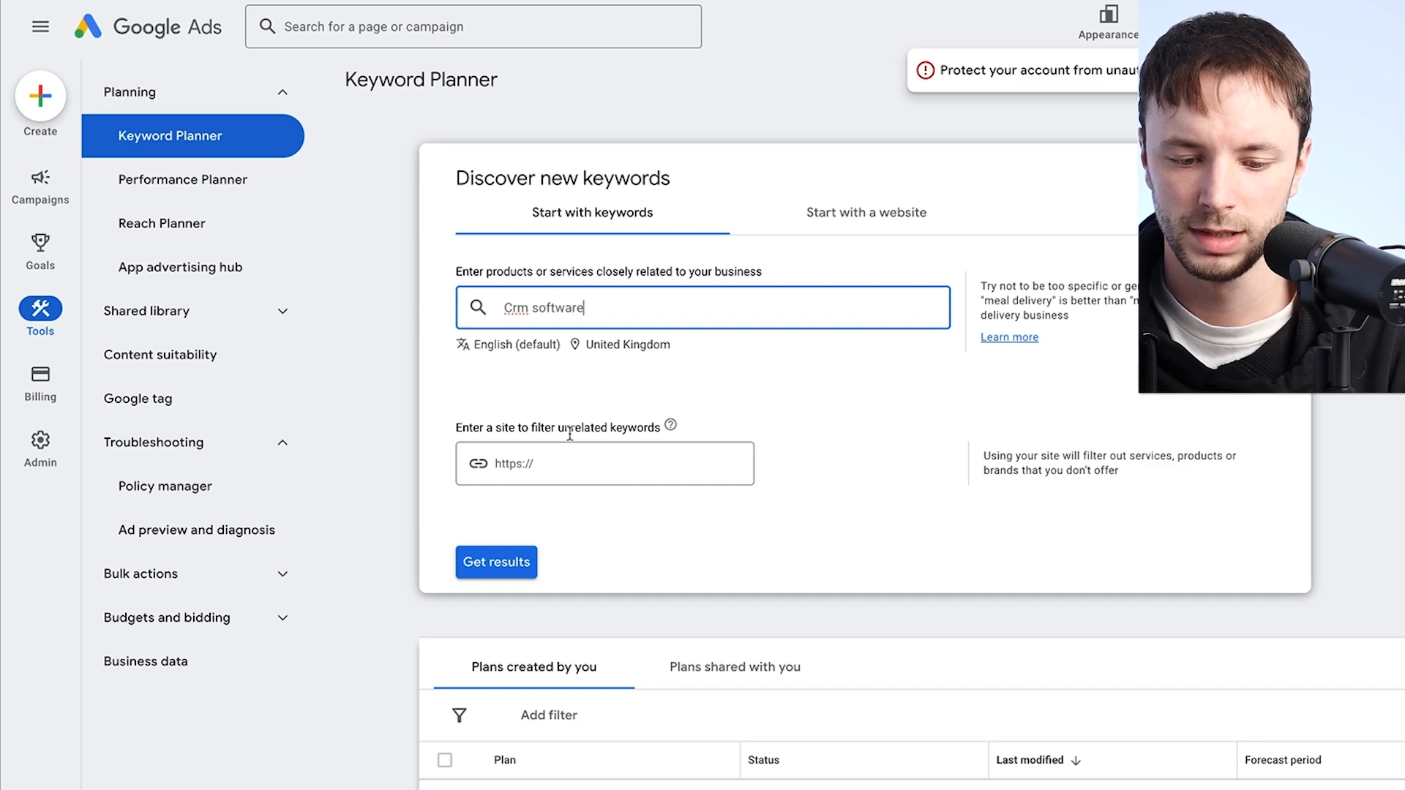
{"action": "left_click", "coordinate": [515, 573]}
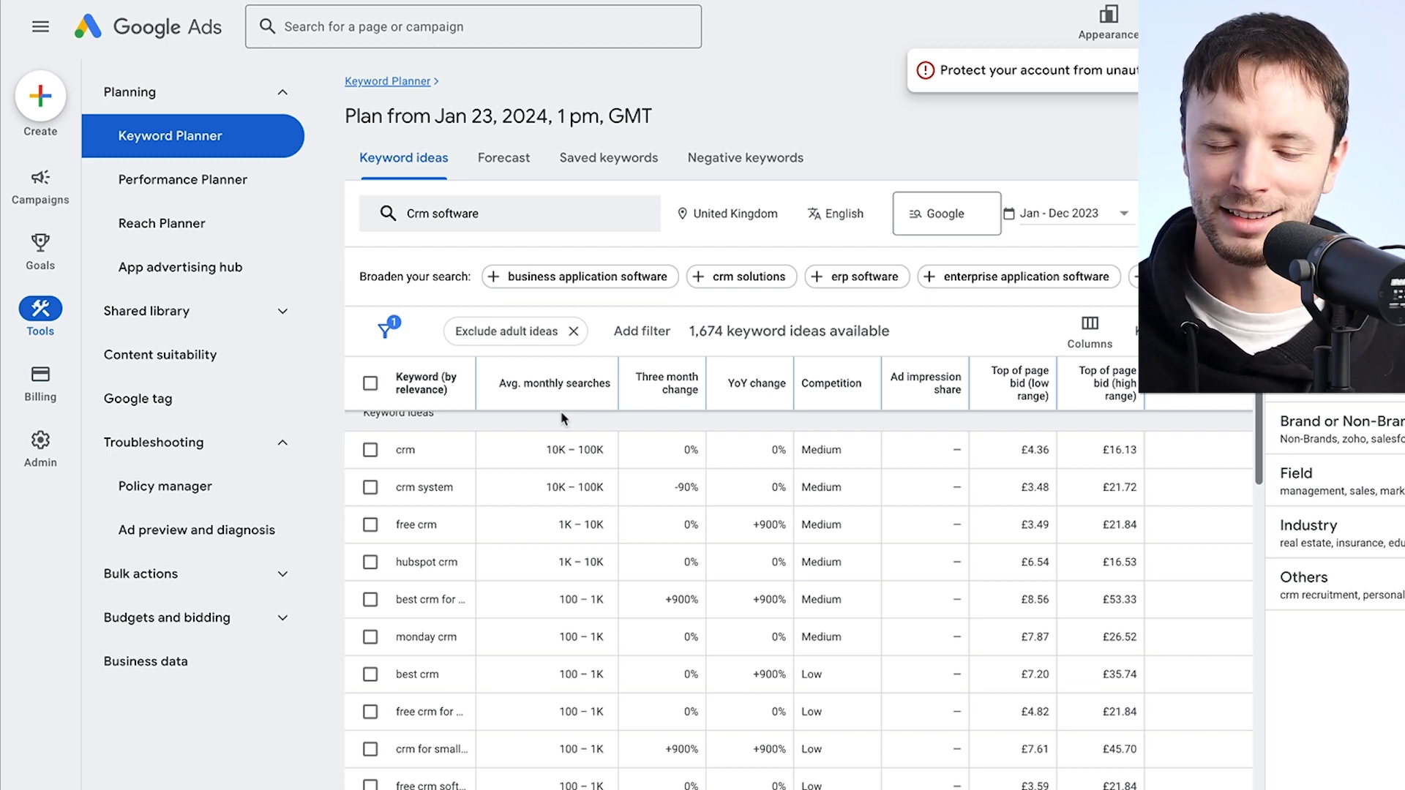
{"action": "scroll", "coordinate": [560, 474], "scroll_direction": "down", "scroll_amount": 1}
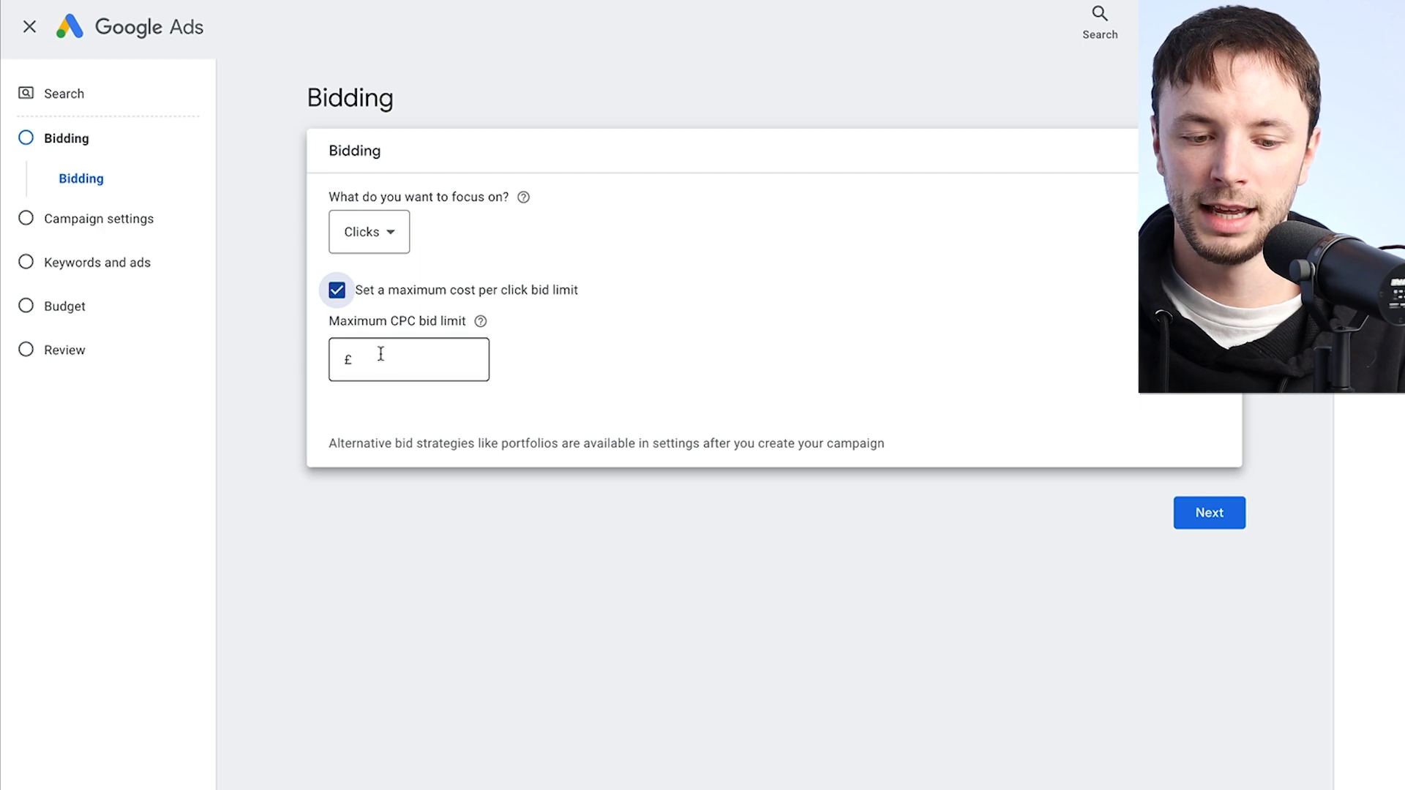
Set the maximum CPC bid limit to £10 and proceed to the campaign settings
{"action": "left_click", "coordinate": [380, 354]}
{"action": "type", "text": "10"}
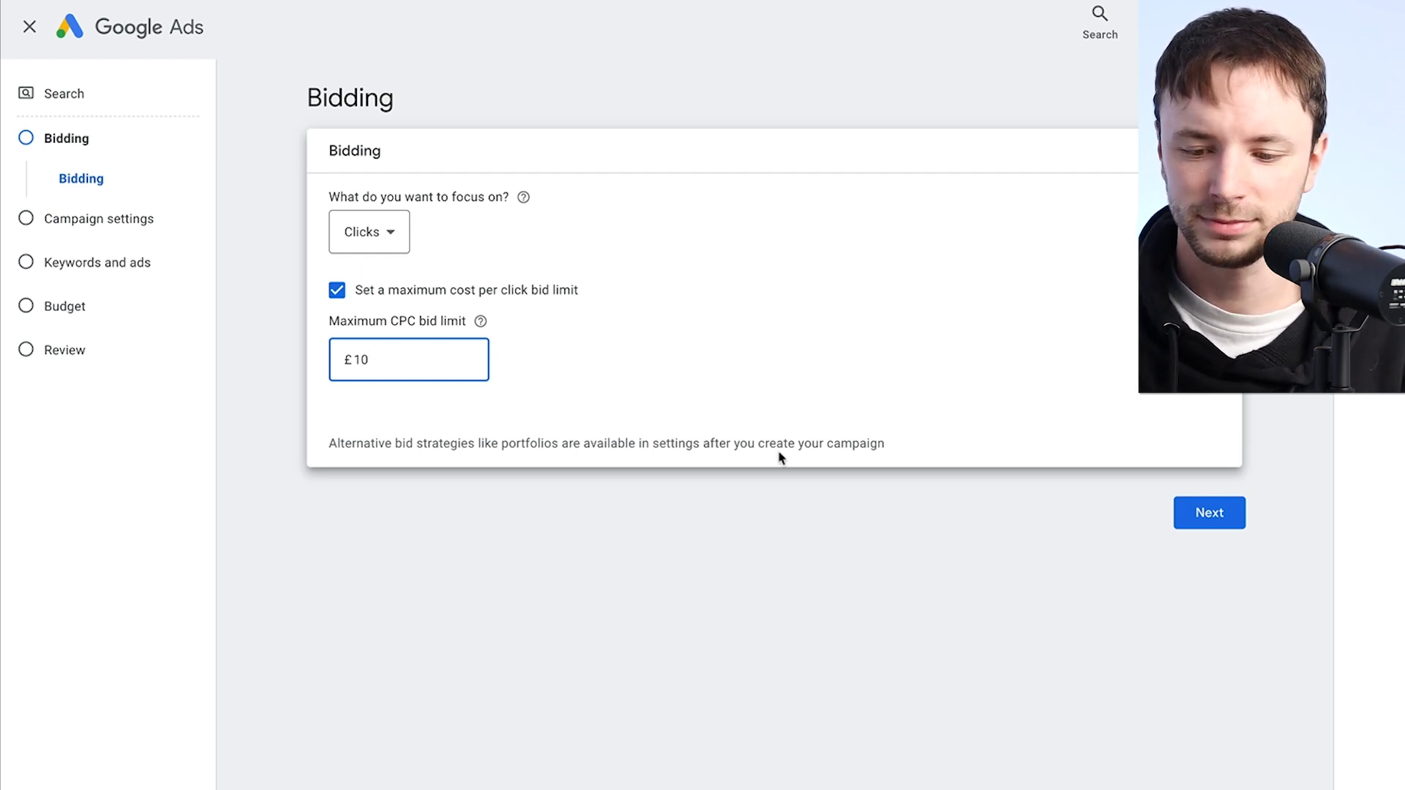
{"action": "left_click", "coordinate": [1200, 510]}
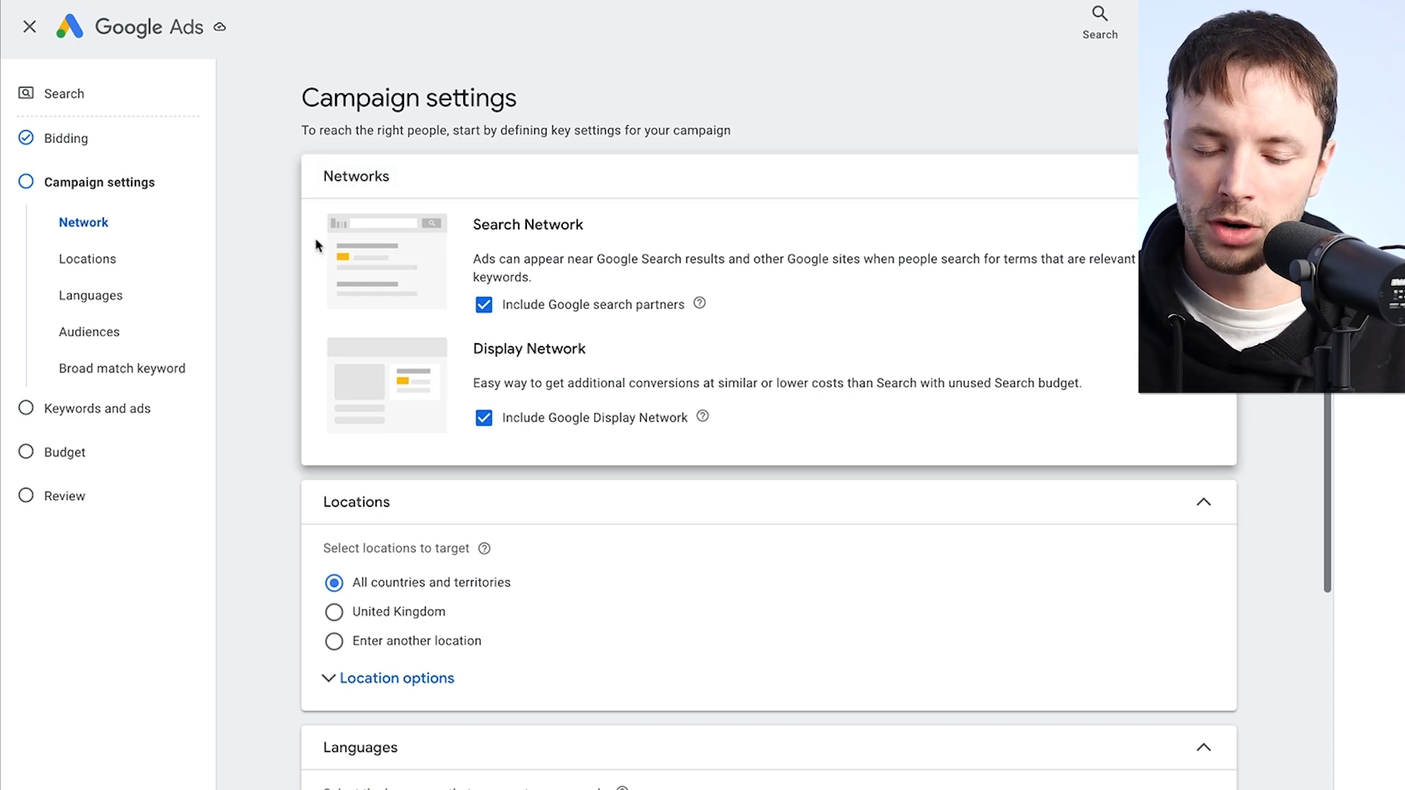
Exclude Google search partners and the Google Display Network from the campaign's networks
{"action": "left_click", "coordinate": [485, 306]}
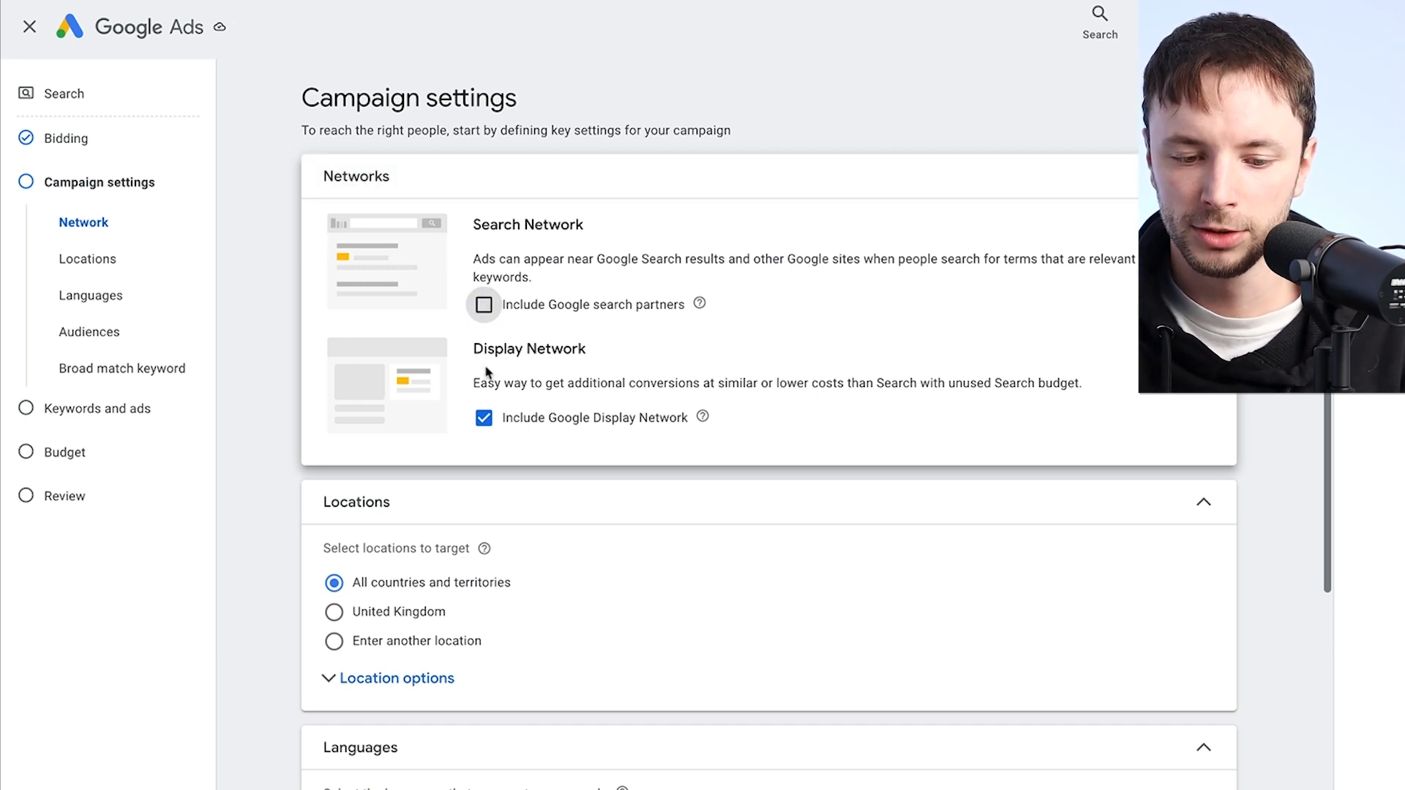
{"action": "left_click", "coordinate": [485, 419]}
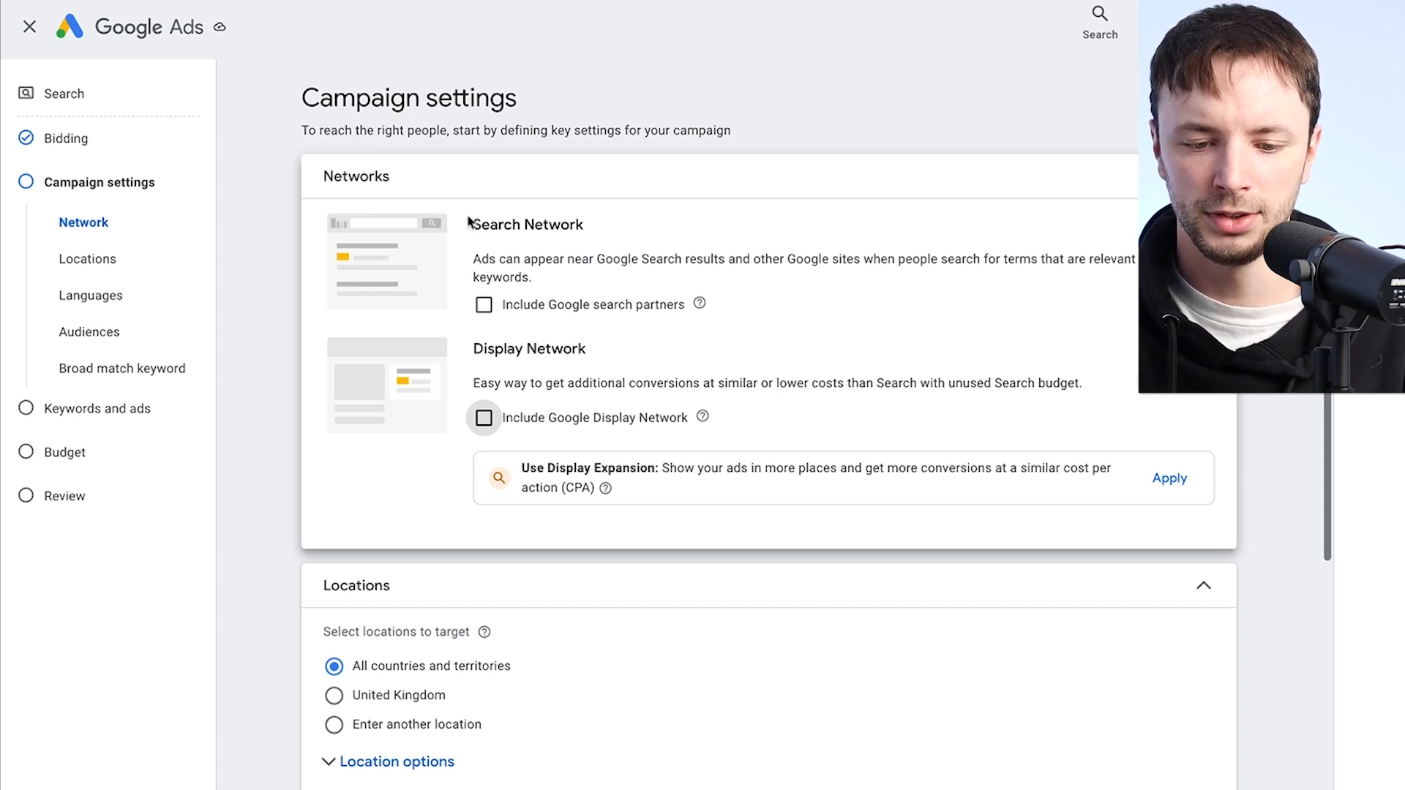
Target the United Kingdom and limit the location option to Presence: People in or regularly in your targeted locations
{"action": "scroll", "coordinate": [512, 309], "scroll_direction": "down", "scroll_amount": 1}
{"action": "scroll", "coordinate": [512, 308], "scroll_direction": "down", "scroll_amount": 5}
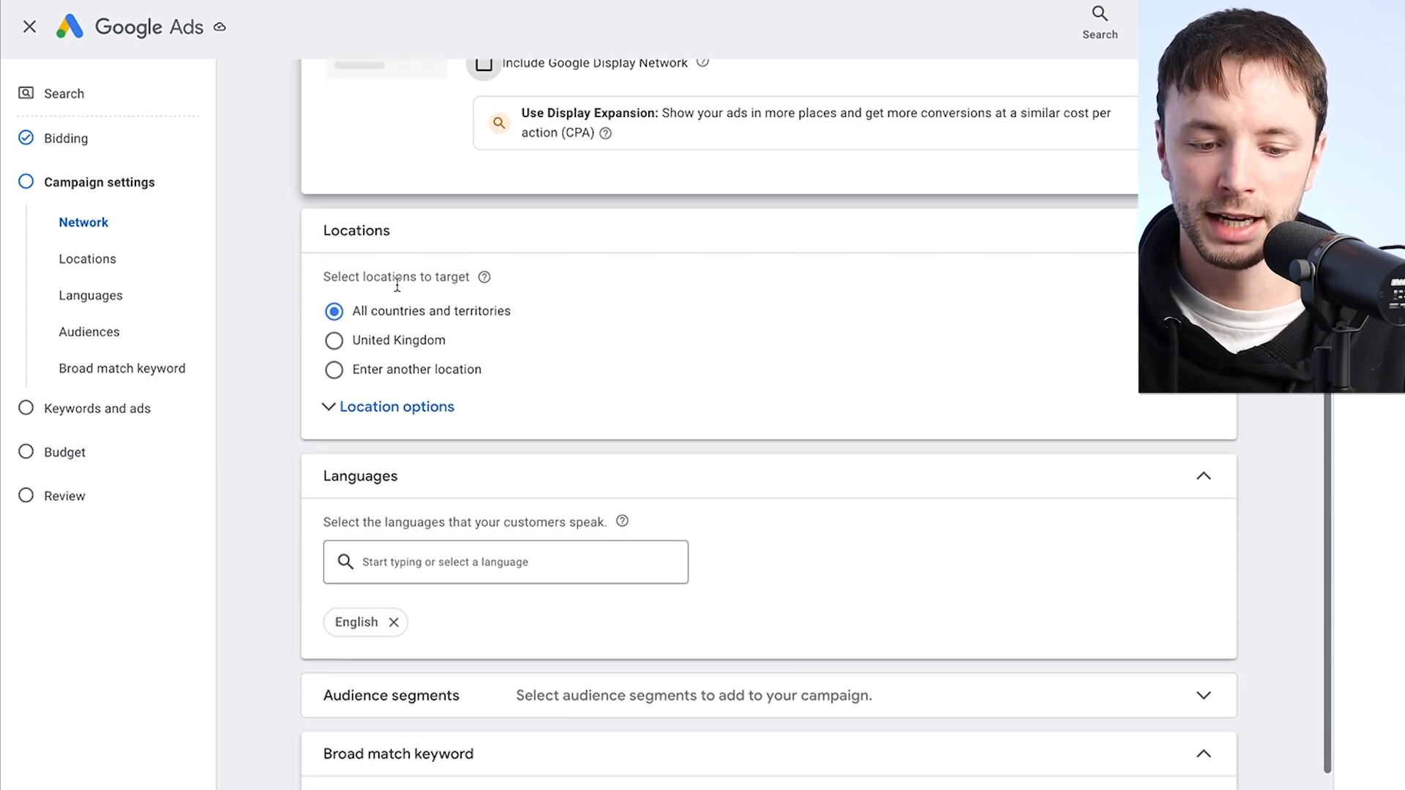
{"action": "left_click", "coordinate": [335, 344]}
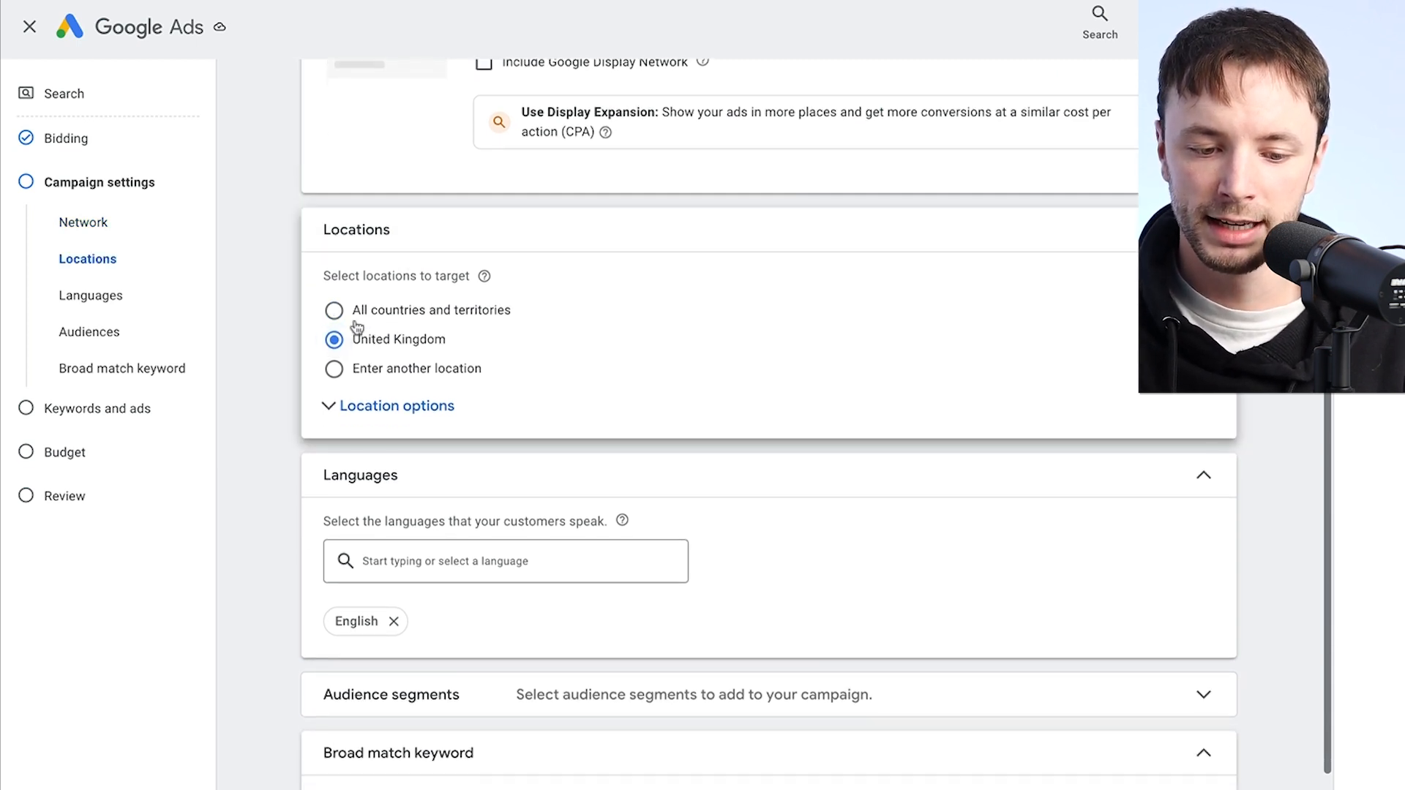
{"action": "left_click", "coordinate": [358, 335]}
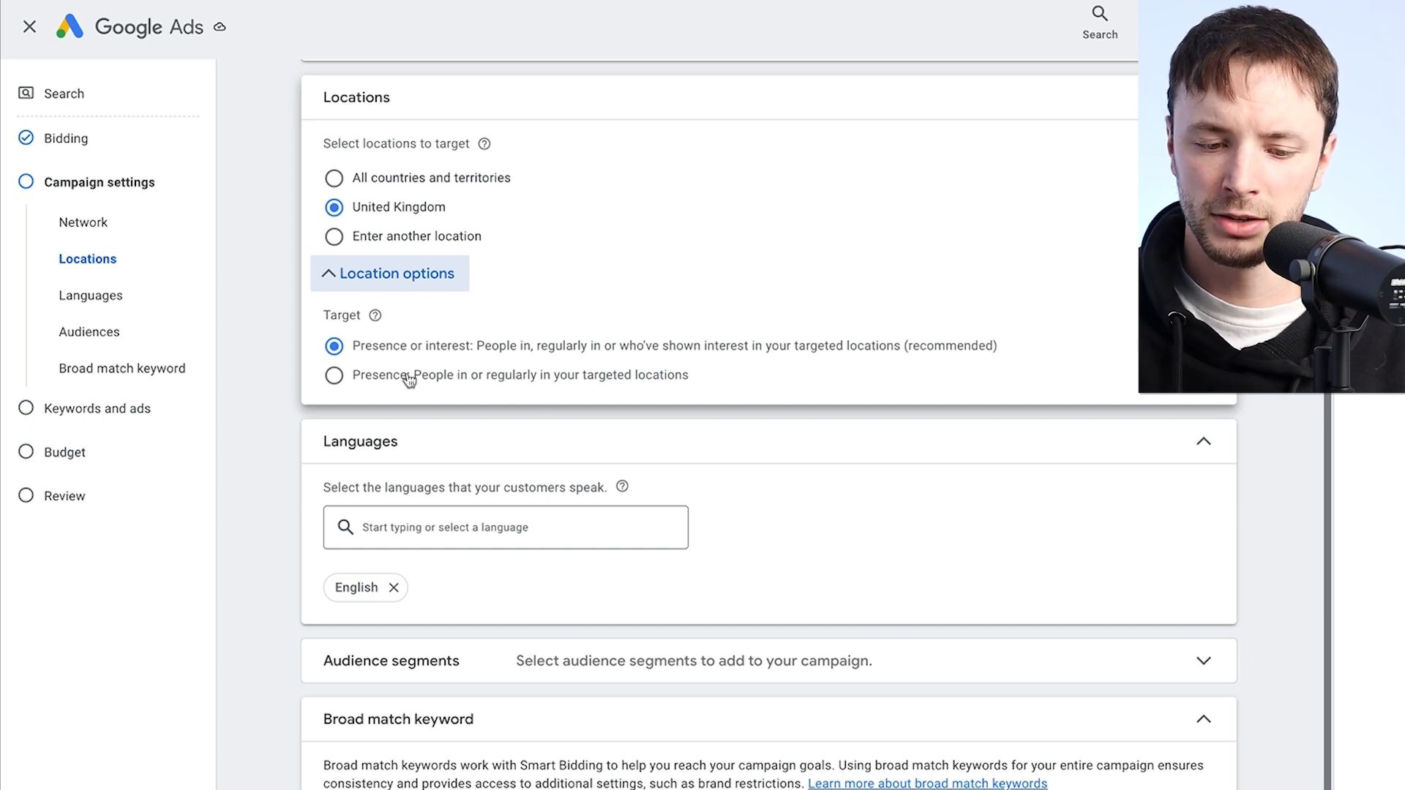
{"action": "left_click", "coordinate": [334, 377]}
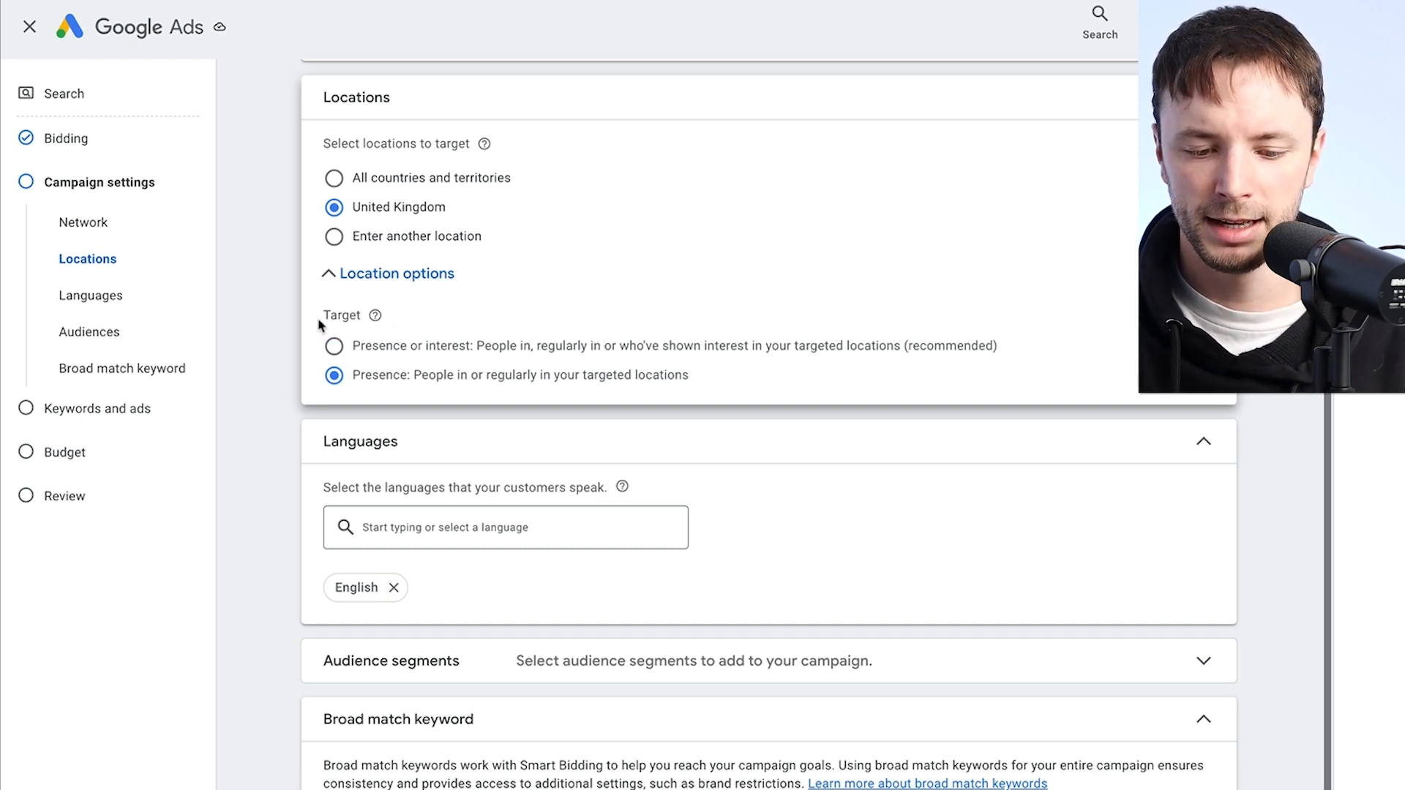
Add the Small, Large and Very Large Employer company-size segments from the Employment demographics to the campaign's audience segments
{"action": "scroll", "coordinate": [319, 325], "scroll_direction": "down", "scroll_amount": 3}
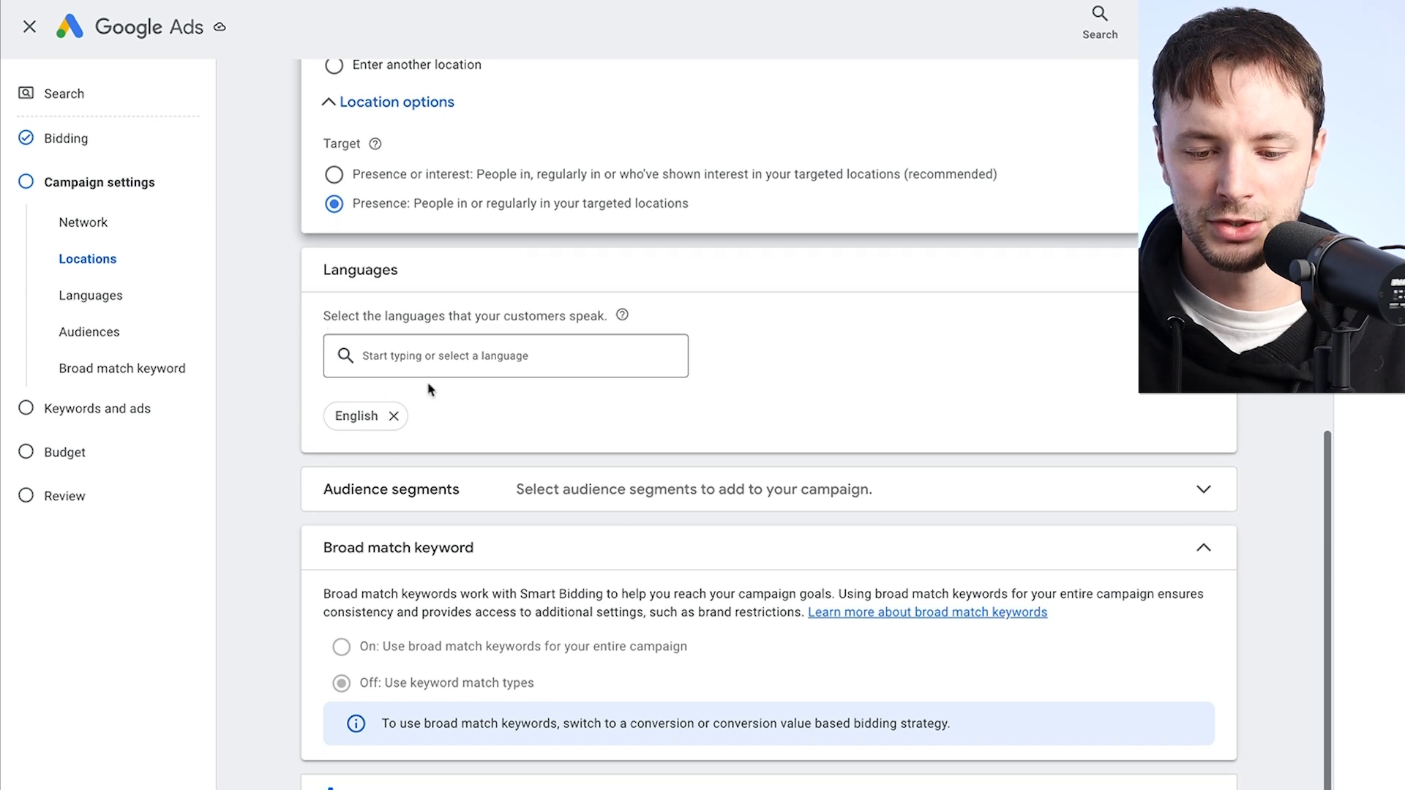
{"action": "left_click", "coordinate": [574, 492]}
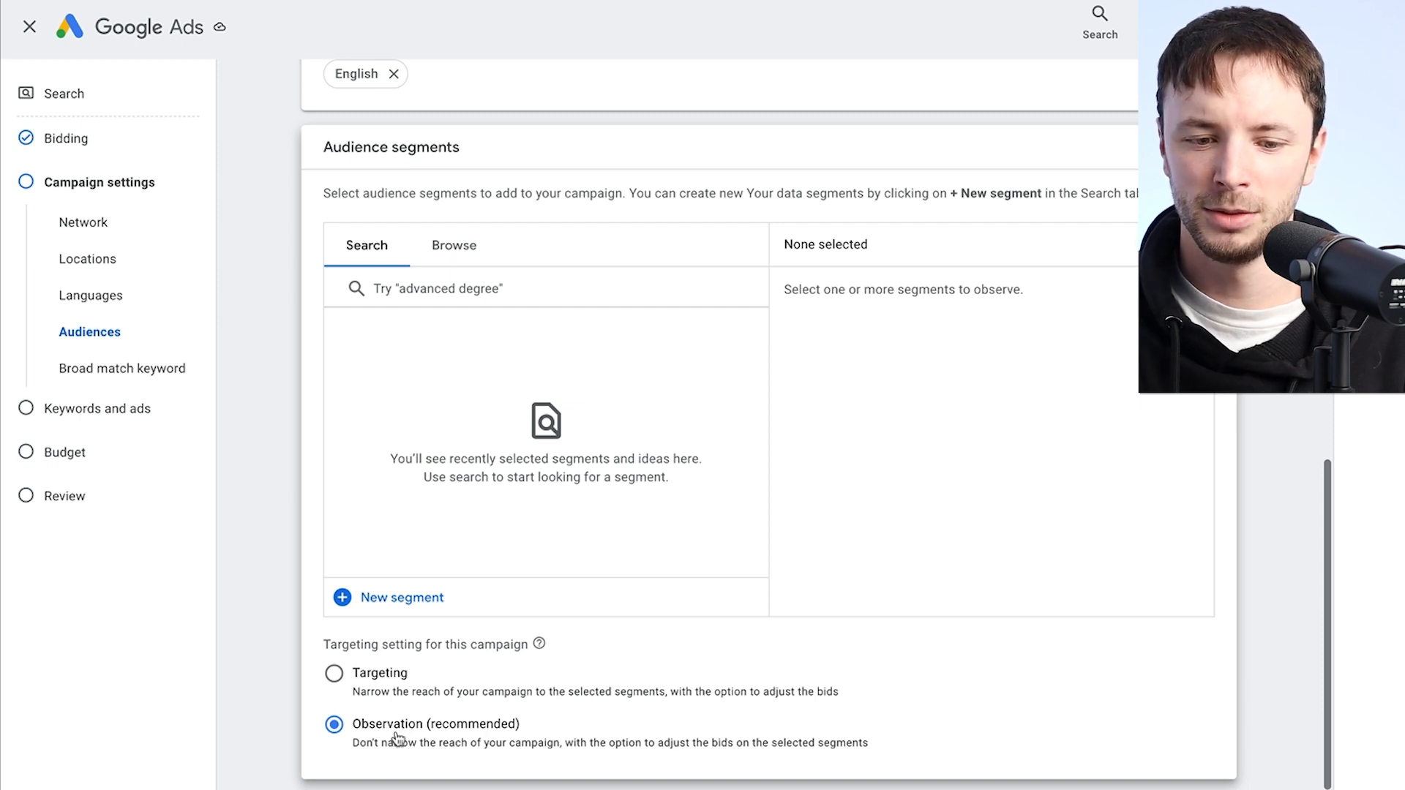
{"action": "left_click", "coordinate": [448, 246]}
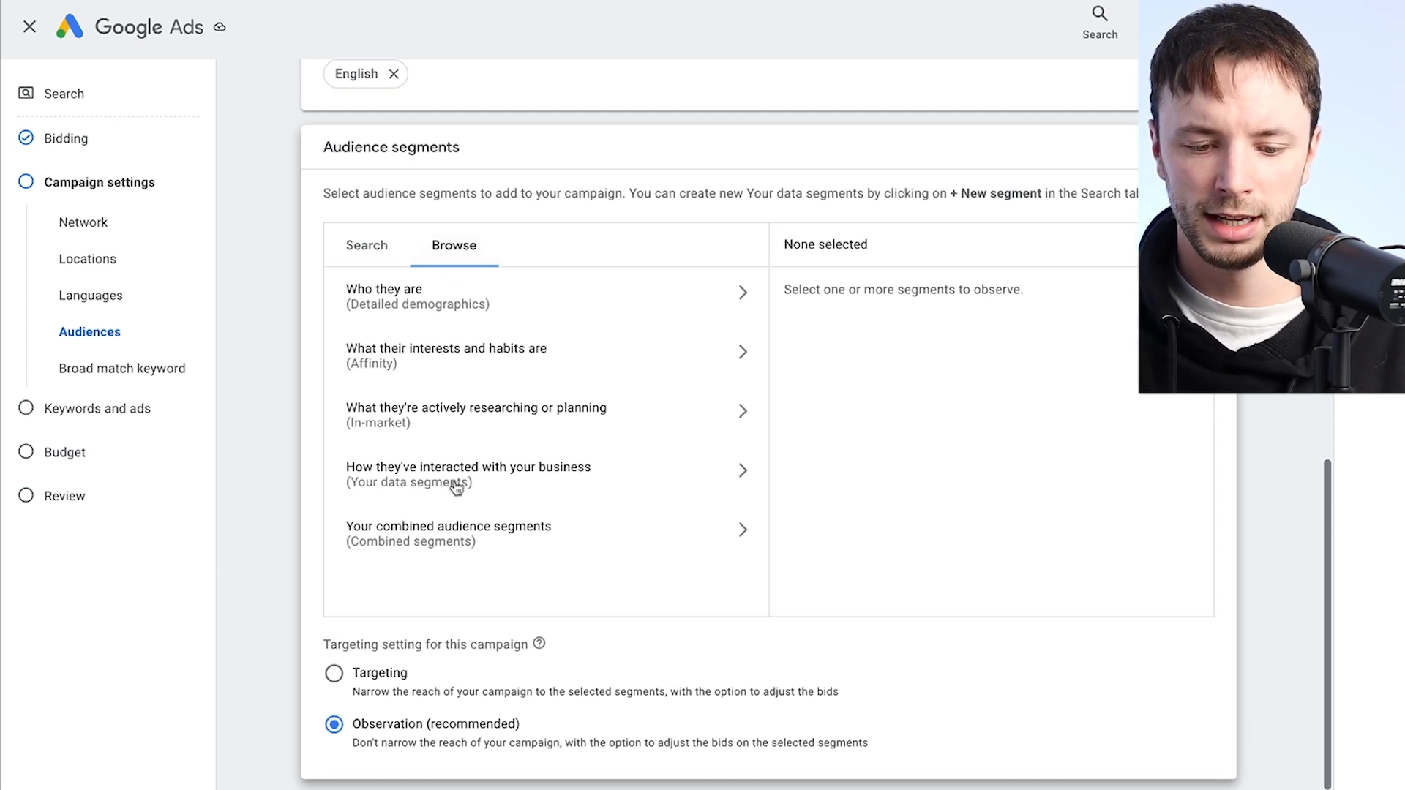
{"action": "scroll", "coordinate": [448, 358], "scroll_direction": "down", "scroll_amount": 1}
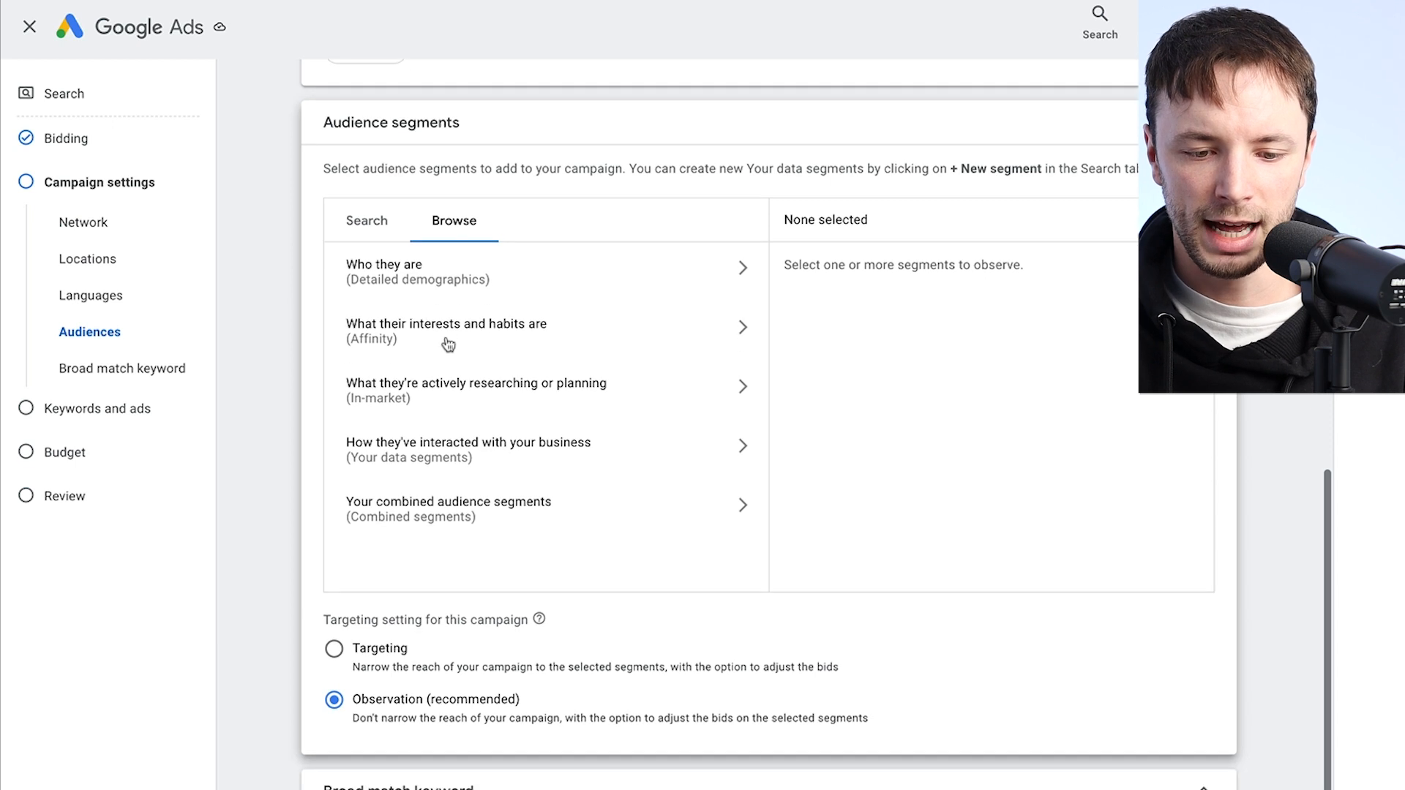
{"action": "left_click", "coordinate": [448, 280]}
{"action": "left_click", "coordinate": [451, 484]}
{"action": "scroll", "coordinate": [449, 436], "scroll_direction": "down", "scroll_amount": 1}
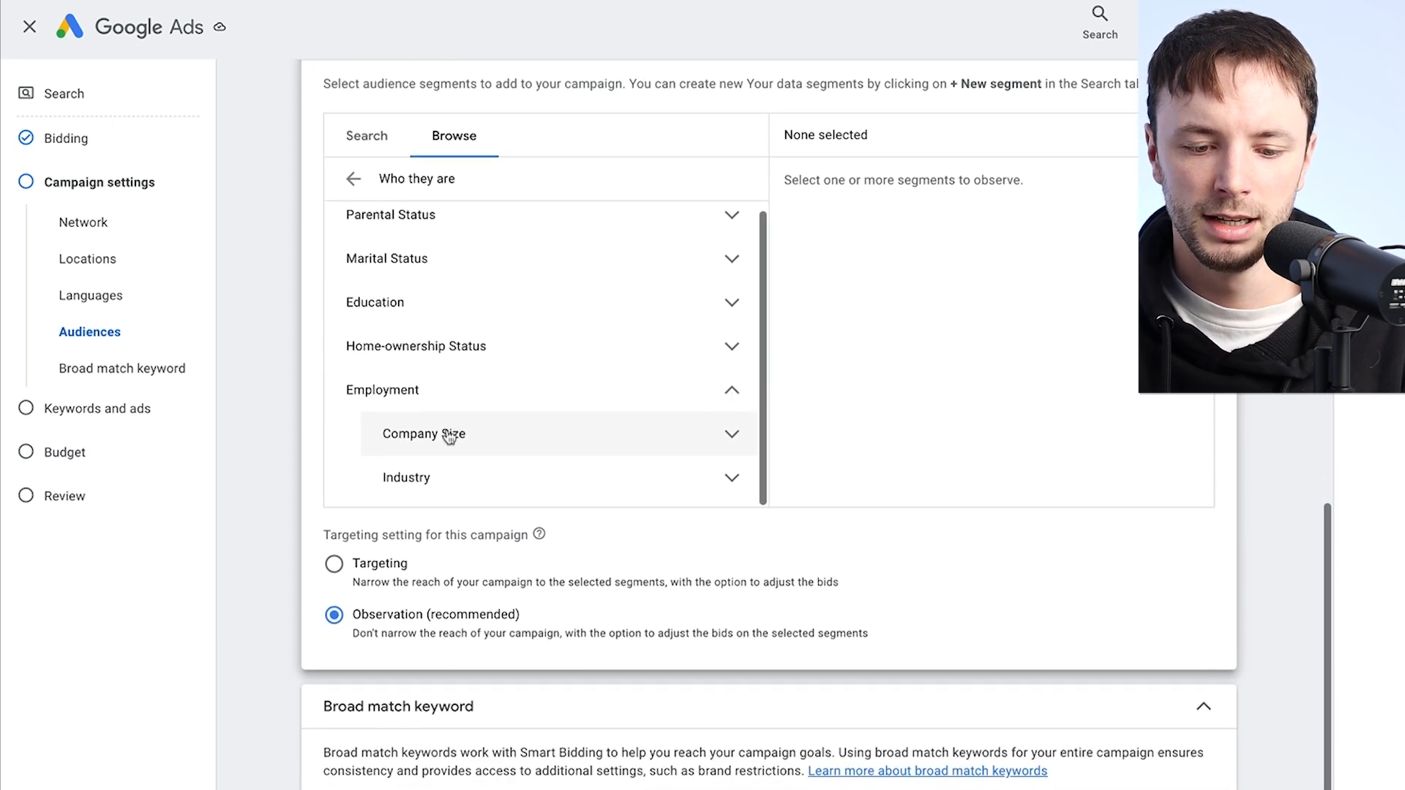
{"action": "left_click", "coordinate": [449, 435]}
{"action": "scroll", "coordinate": [450, 437], "scroll_direction": "down", "scroll_amount": 1}
{"action": "scroll", "coordinate": [448, 437], "scroll_direction": "down", "scroll_amount": 1}
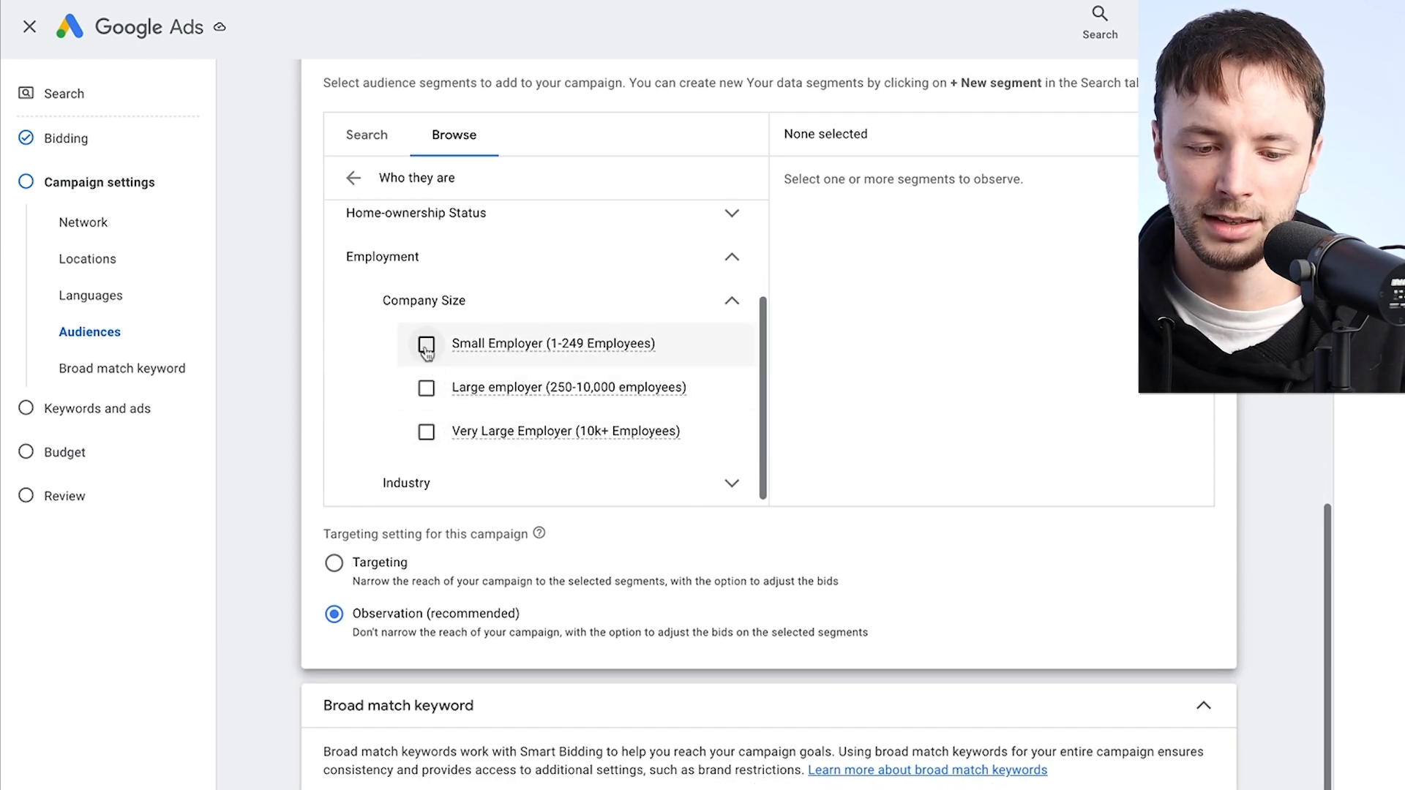
{"action": "left_click", "coordinate": [426, 344]}
{"action": "left_click", "coordinate": [426, 388]}
{"action": "left_click", "coordinate": [426, 431]}
{"action": "scroll", "coordinate": [430, 439], "scroll_direction": "down", "scroll_amount": 1}
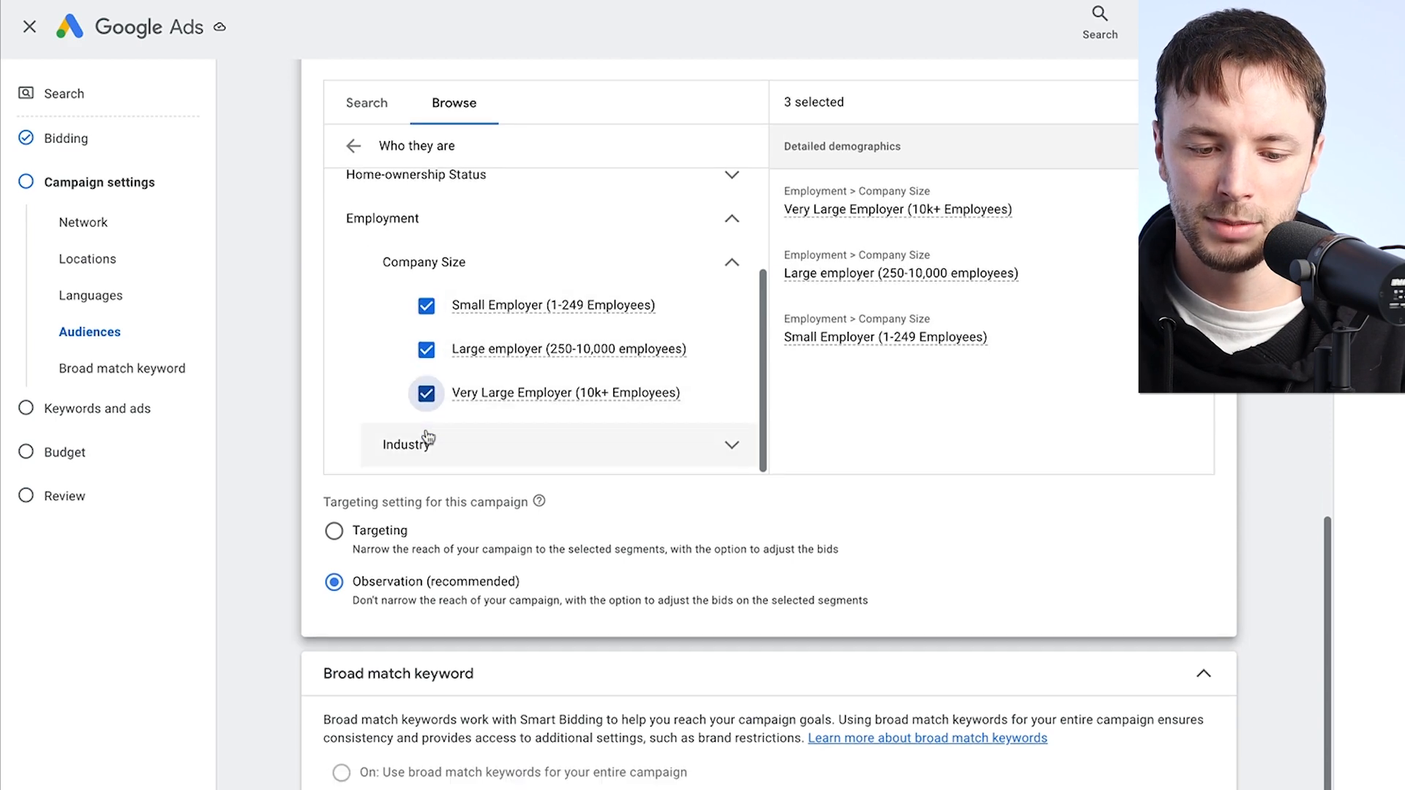
Look through the Industry segments in the Employment demographics
{"action": "left_click", "coordinate": [413, 436]}
{"action": "scroll", "coordinate": [445, 403], "scroll_direction": "down", "scroll_amount": 1}
{"action": "scroll", "coordinate": [446, 403], "scroll_direction": "down", "scroll_amount": 5}
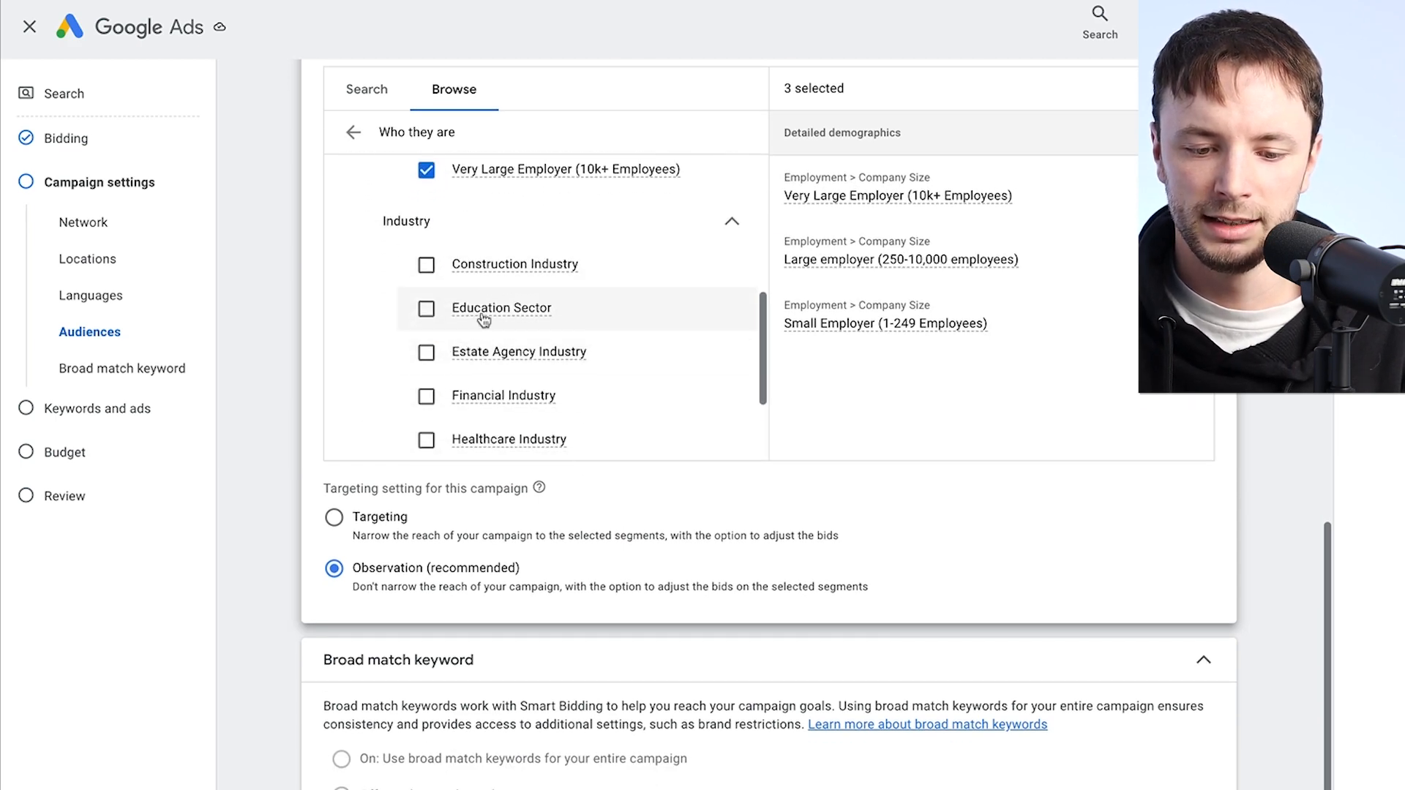
{"action": "scroll", "coordinate": [439, 315], "scroll_direction": "up", "scroll_amount": 10}
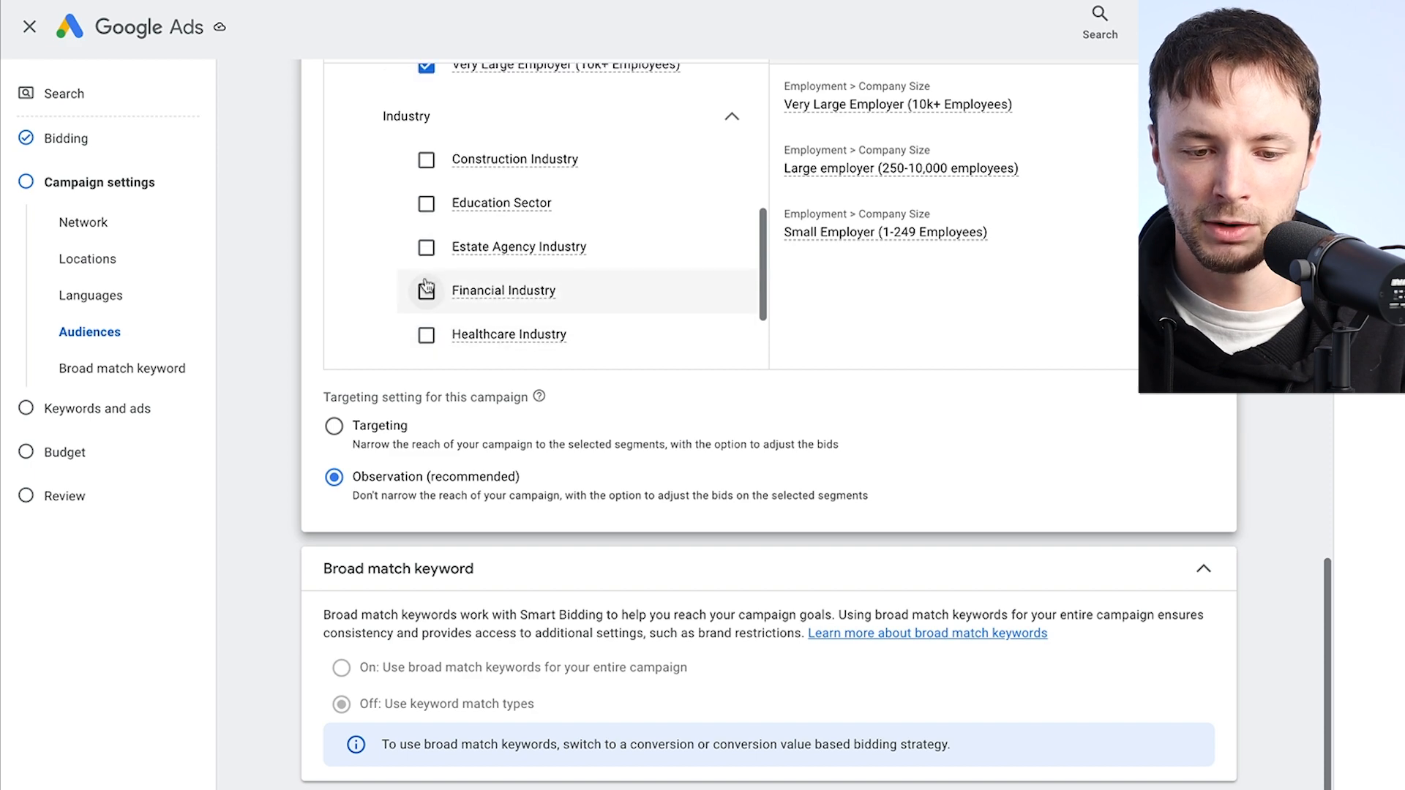
{"action": "scroll", "coordinate": [427, 286], "scroll_direction": "up", "scroll_amount": 2}
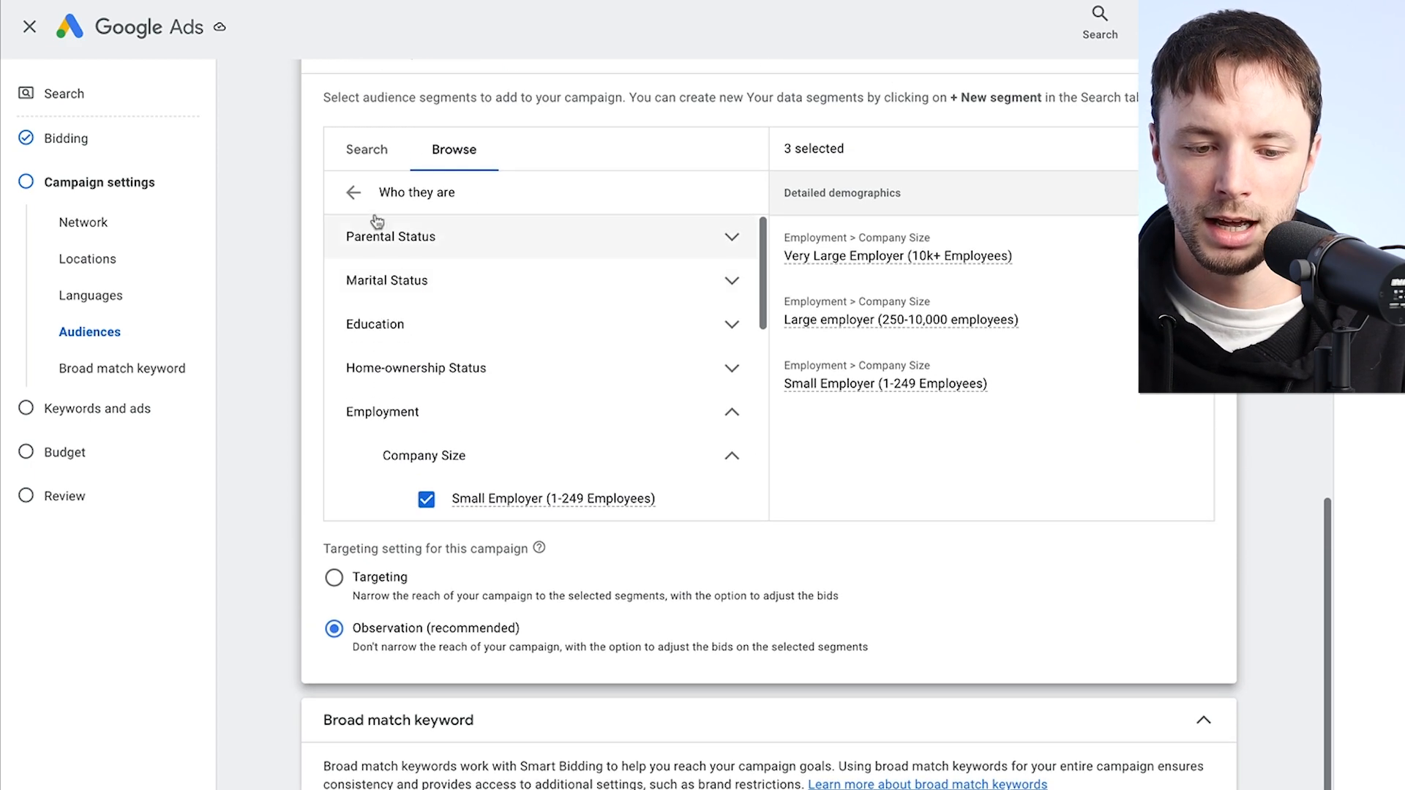
Add the Advertising & Marketing, Business Financial, and Business Printing & Document Services segments from the in-market Business Services category to the campaign's audiences
{"action": "left_click", "coordinate": [354, 192]}
{"action": "left_click", "coordinate": [445, 315]}
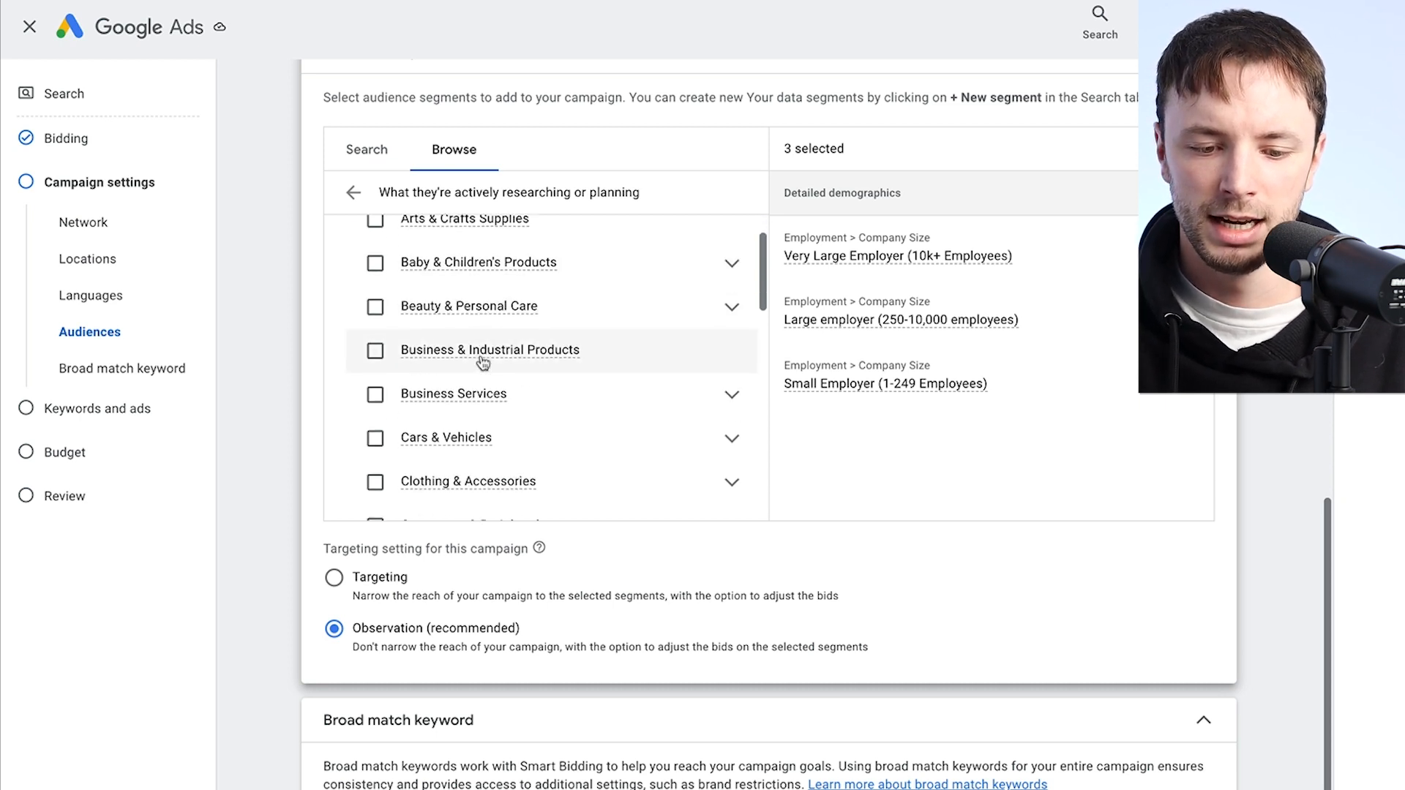
{"action": "left_click", "coordinate": [511, 395]}
{"action": "scroll", "coordinate": [511, 395], "scroll_direction": "down", "scroll_amount": 1}
{"action": "left_click", "coordinate": [557, 356]}
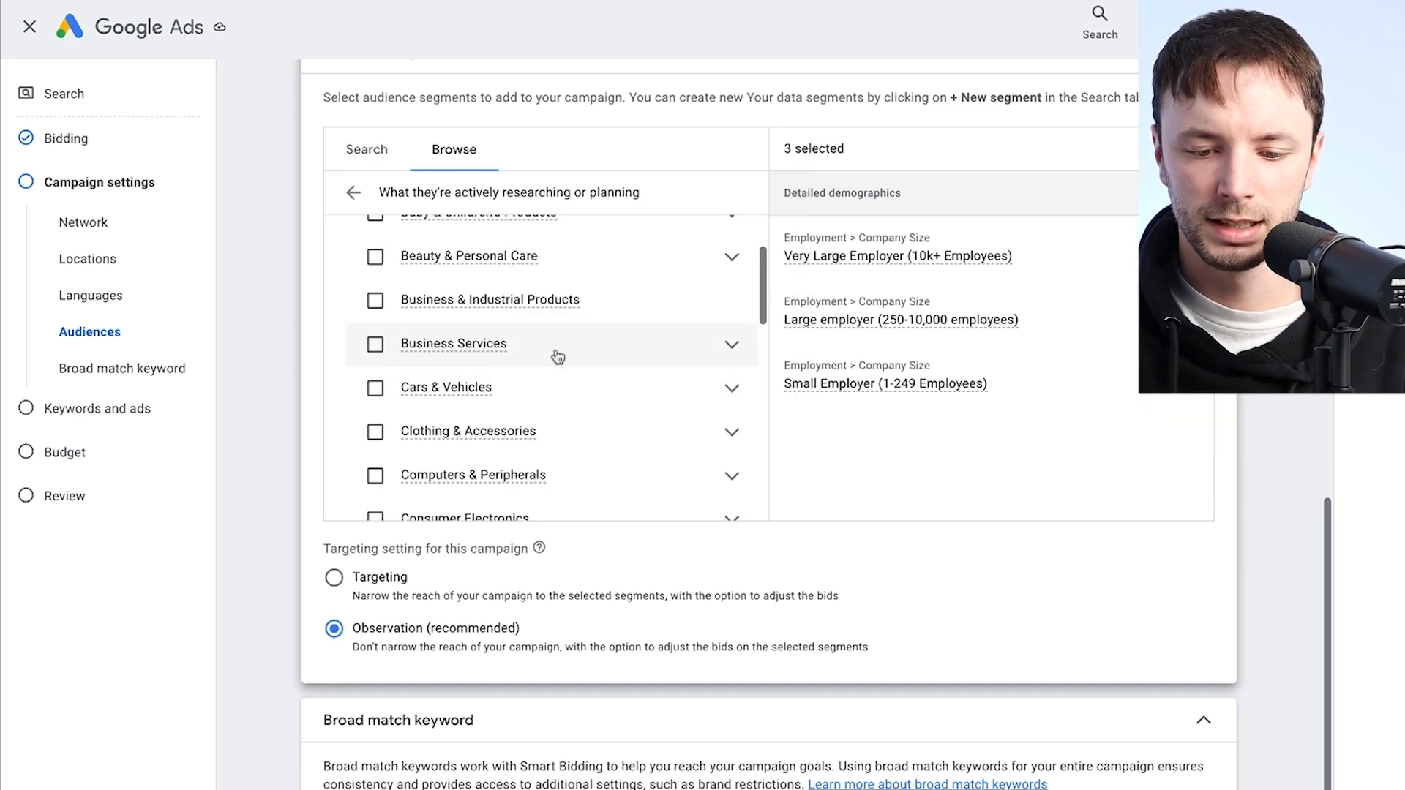
{"action": "left_click", "coordinate": [724, 347]}
{"action": "scroll", "coordinate": [648, 382], "scroll_direction": "down", "scroll_amount": 1}
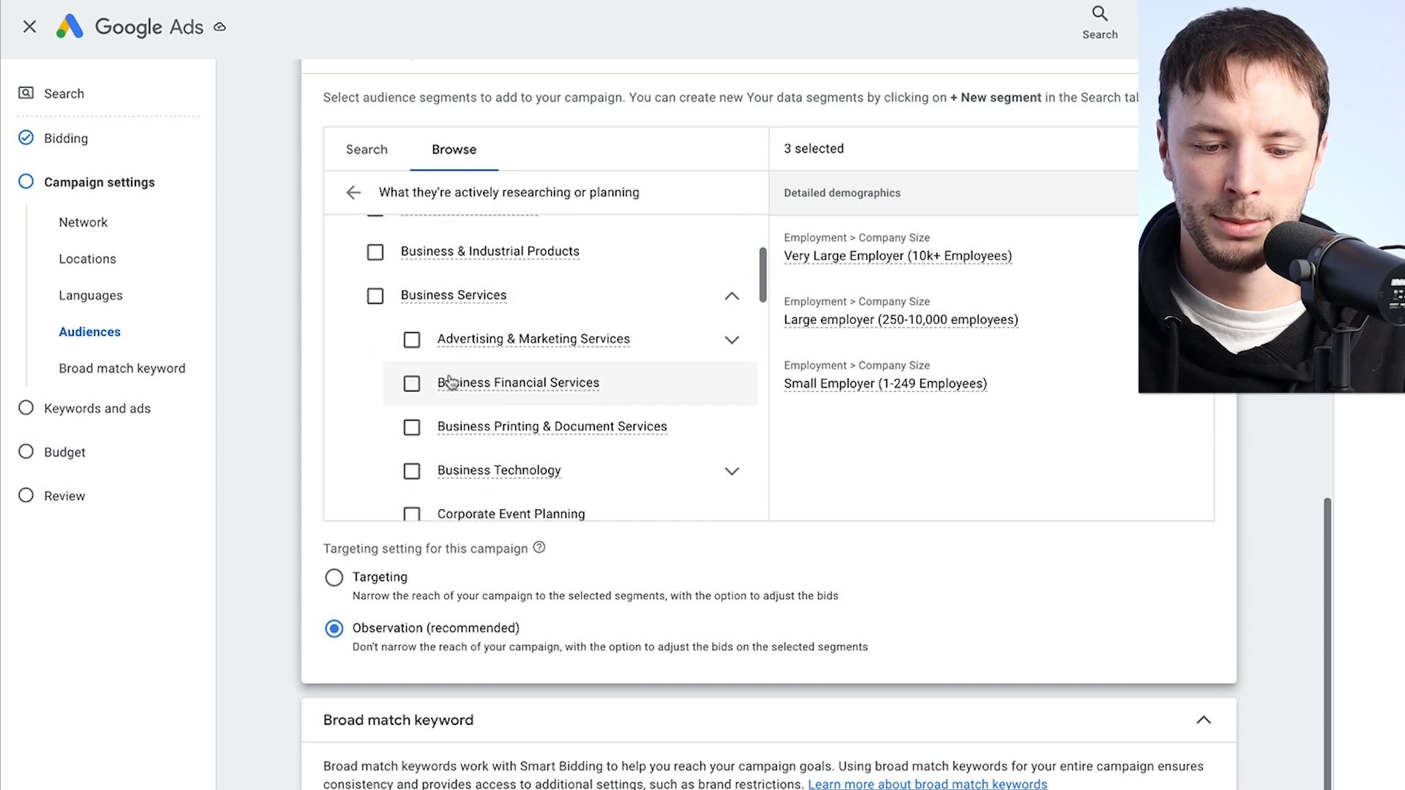
{"action": "left_click", "coordinate": [411, 340]}
{"action": "left_click", "coordinate": [412, 384]}
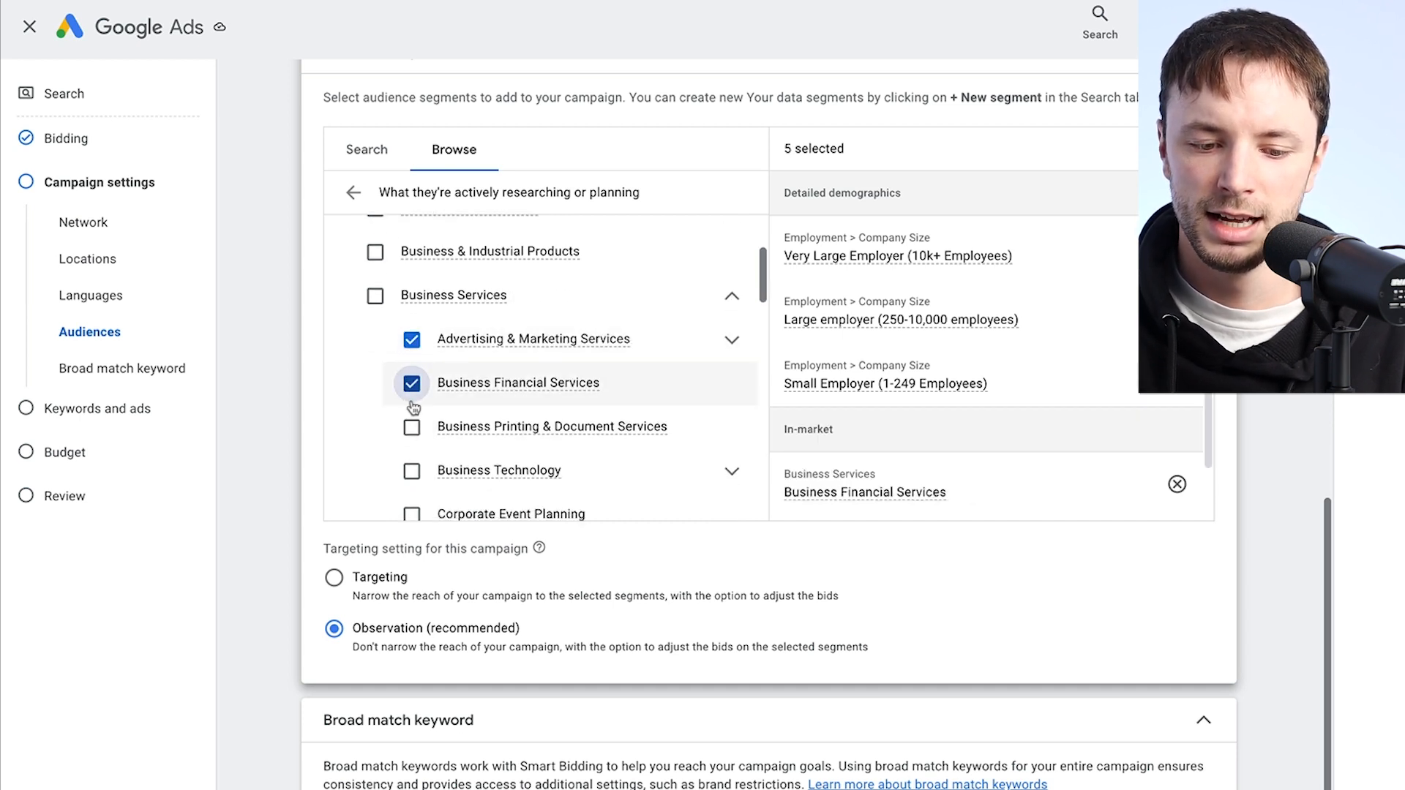
{"action": "left_click", "coordinate": [412, 427]}
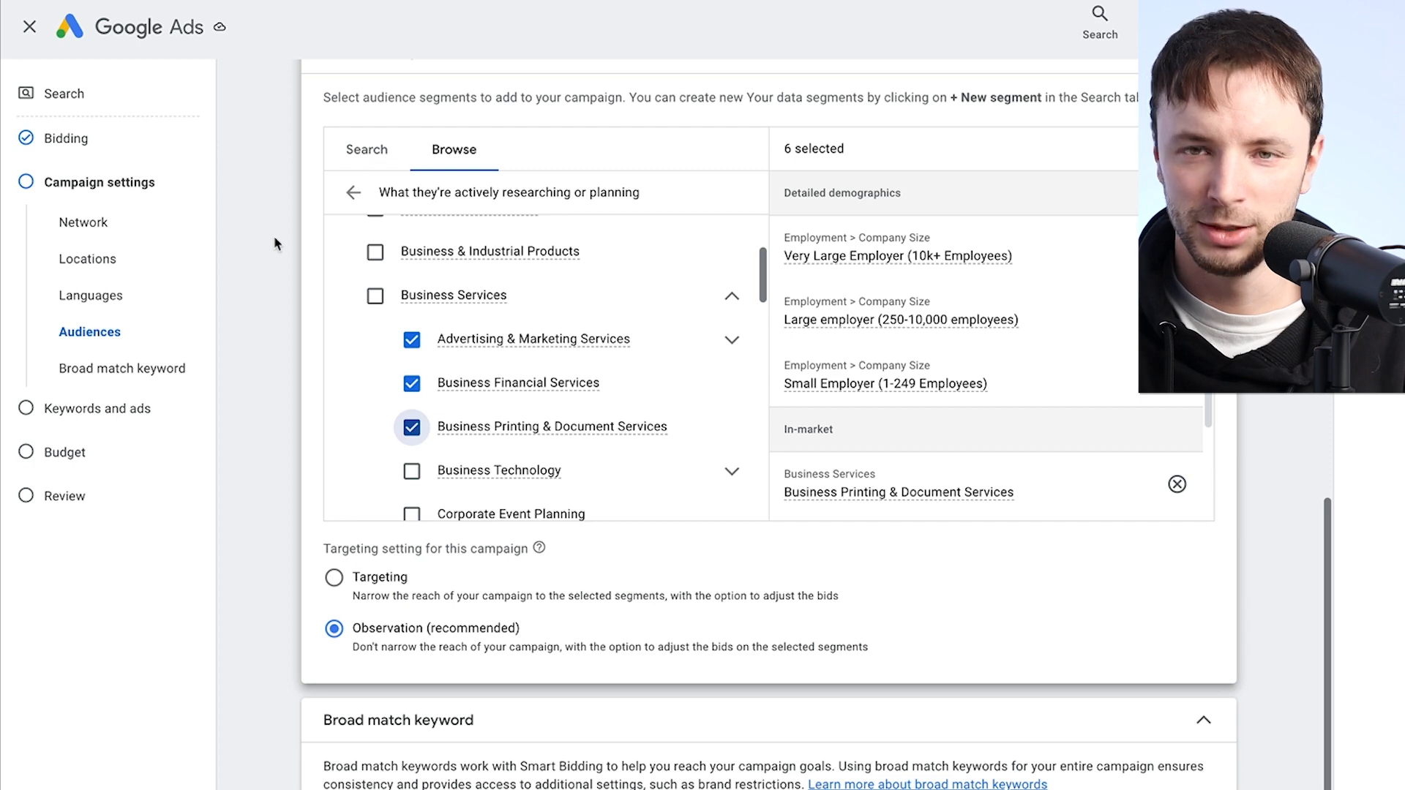
Set the campaign's ad rotation to Do not optimise: Rotate ads indefinitely
{"action": "scroll", "coordinate": [274, 243], "scroll_direction": "down", "scroll_amount": 3}
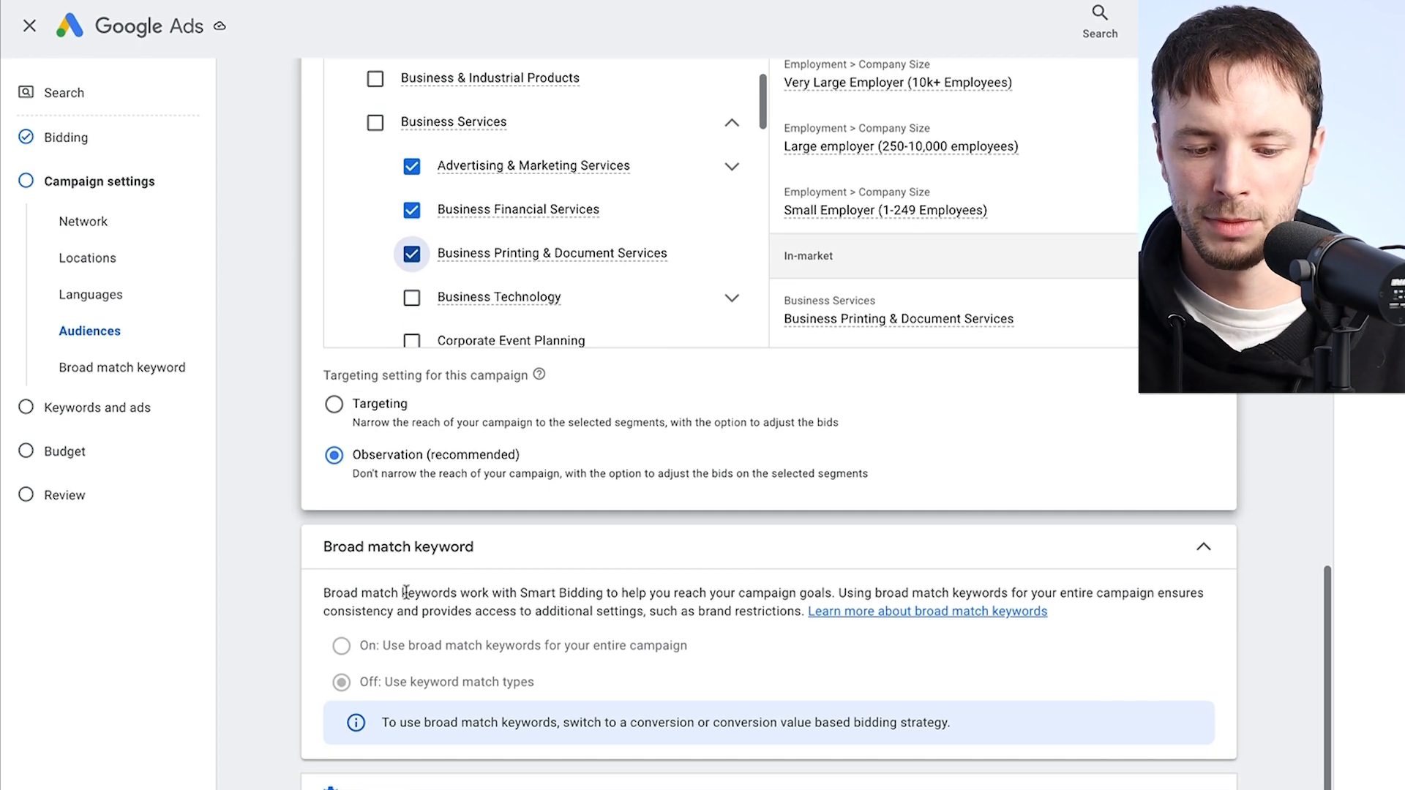
{"action": "scroll", "coordinate": [434, 612], "scroll_direction": "down", "scroll_amount": 3}
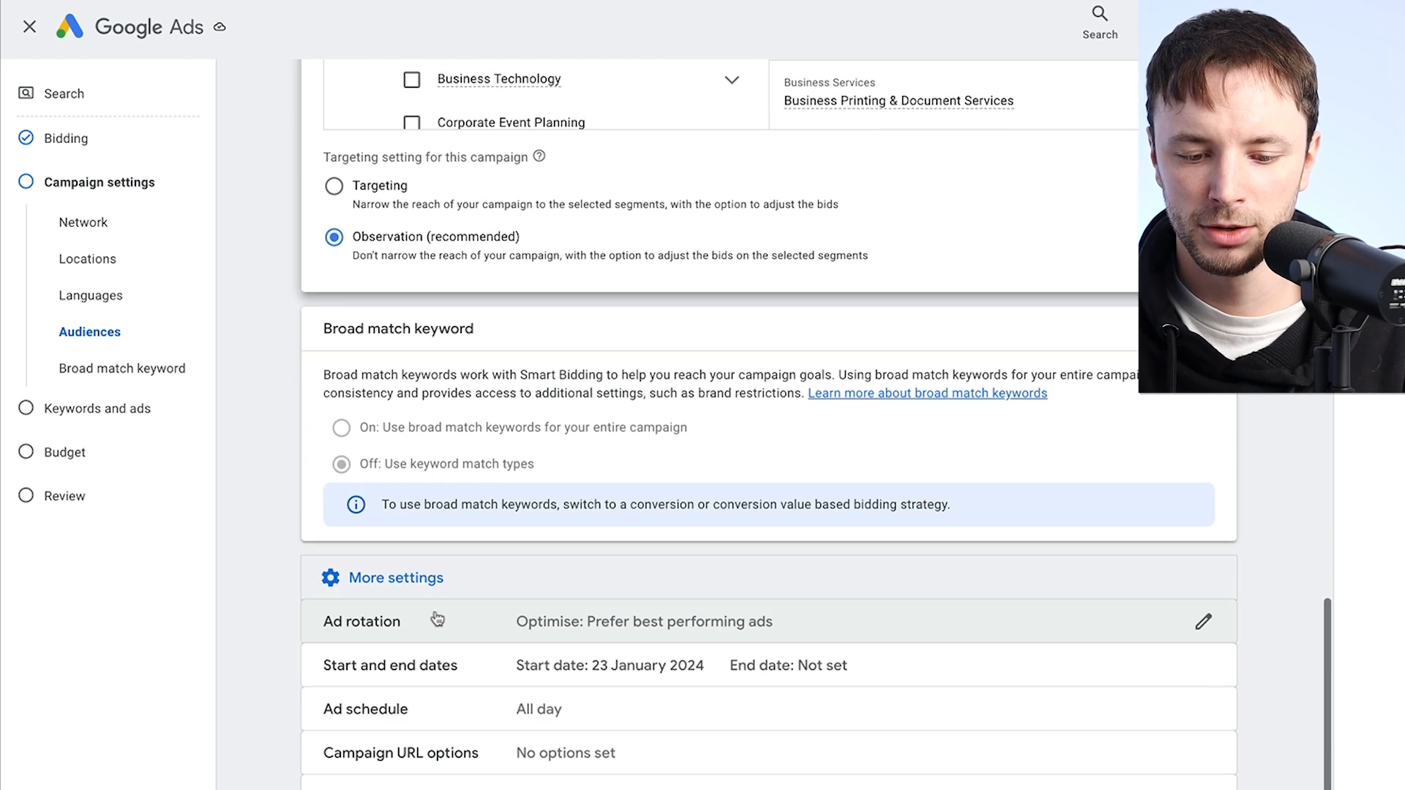
{"action": "left_click", "coordinate": [539, 628]}
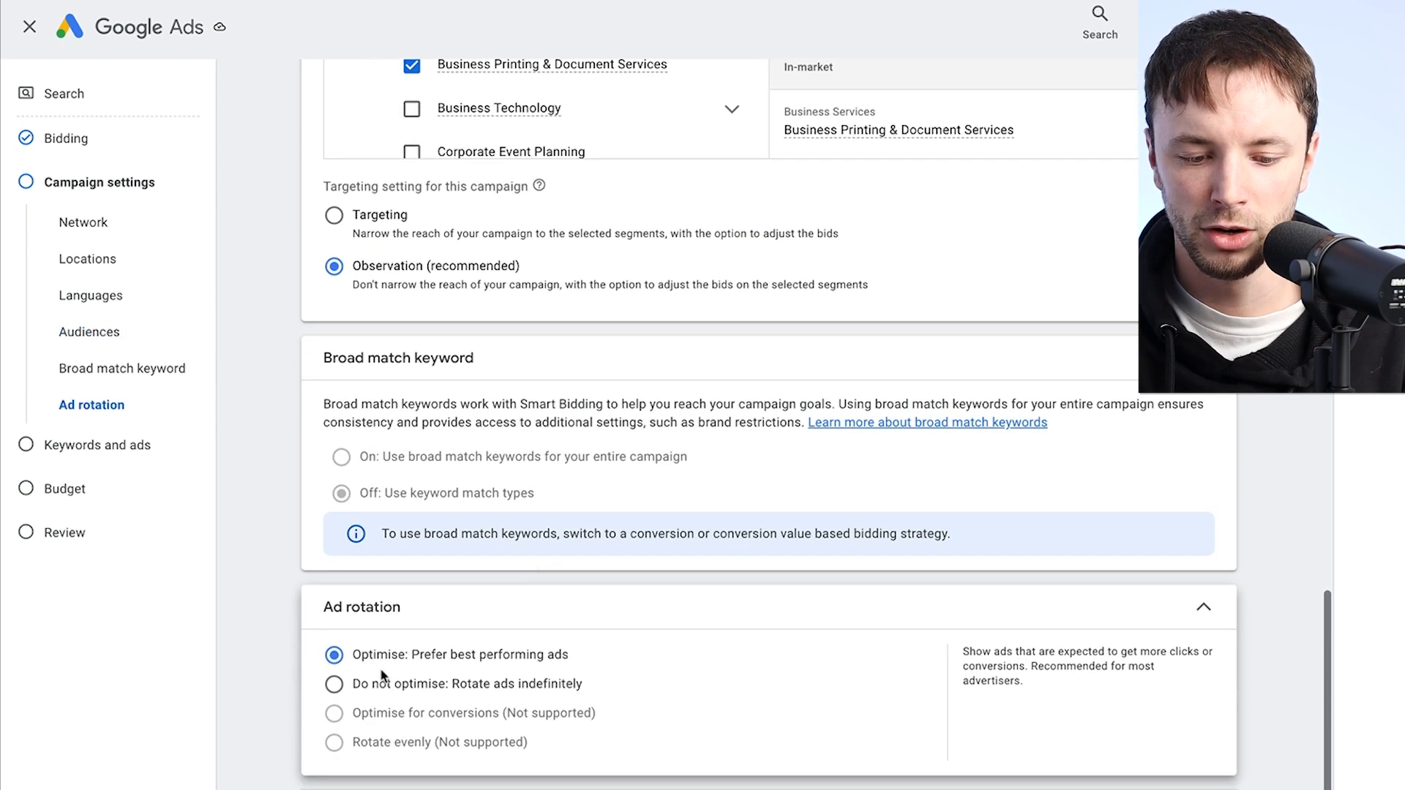
{"action": "left_click", "coordinate": [335, 684]}
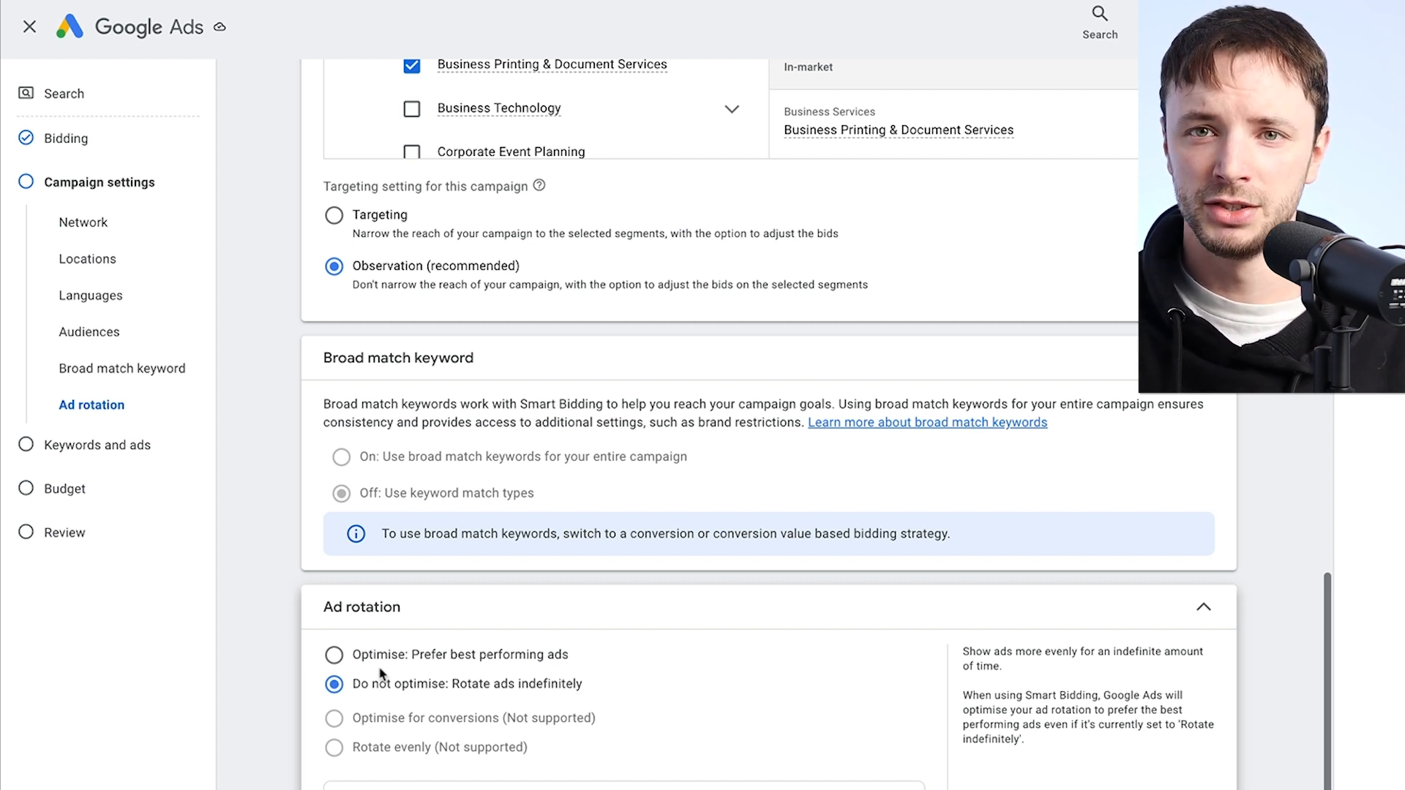
Review the ad schedule and campaign URL options without changing them, and proceed to the Keywords and ads stage
{"action": "scroll", "coordinate": [315, 527], "scroll_direction": "down", "scroll_amount": 2}
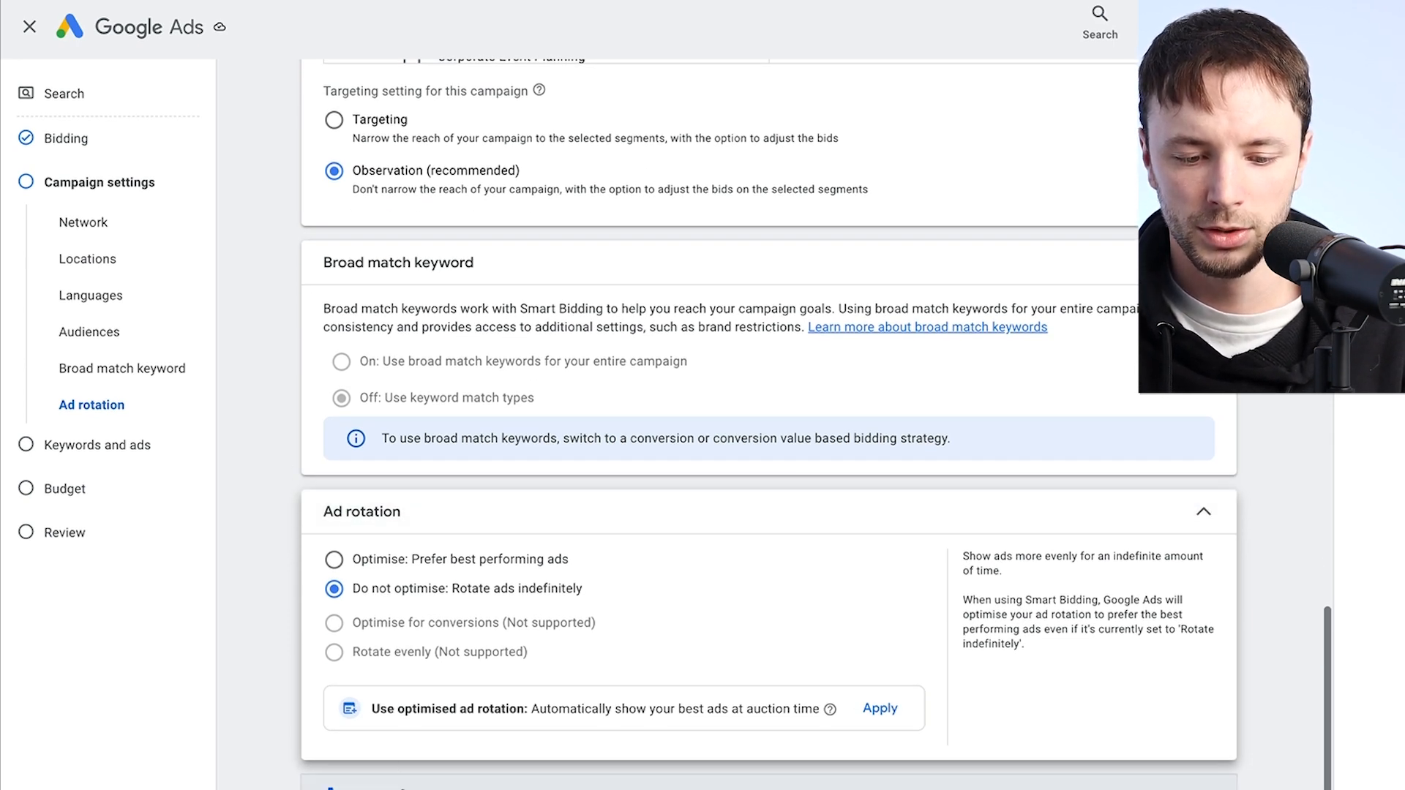
{"action": "scroll", "coordinate": [389, 668], "scroll_direction": "down", "scroll_amount": 3}
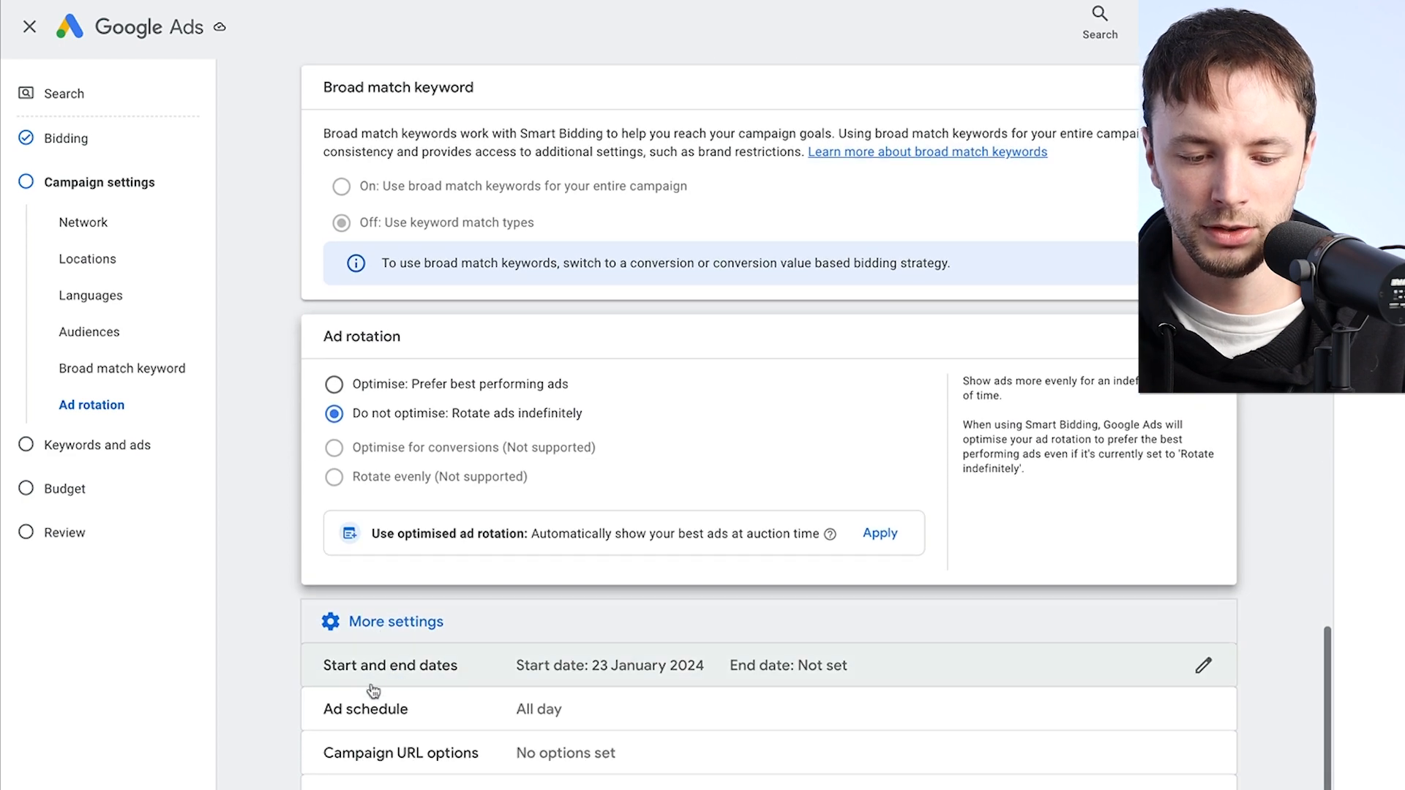
{"action": "left_click", "coordinate": [568, 719]}
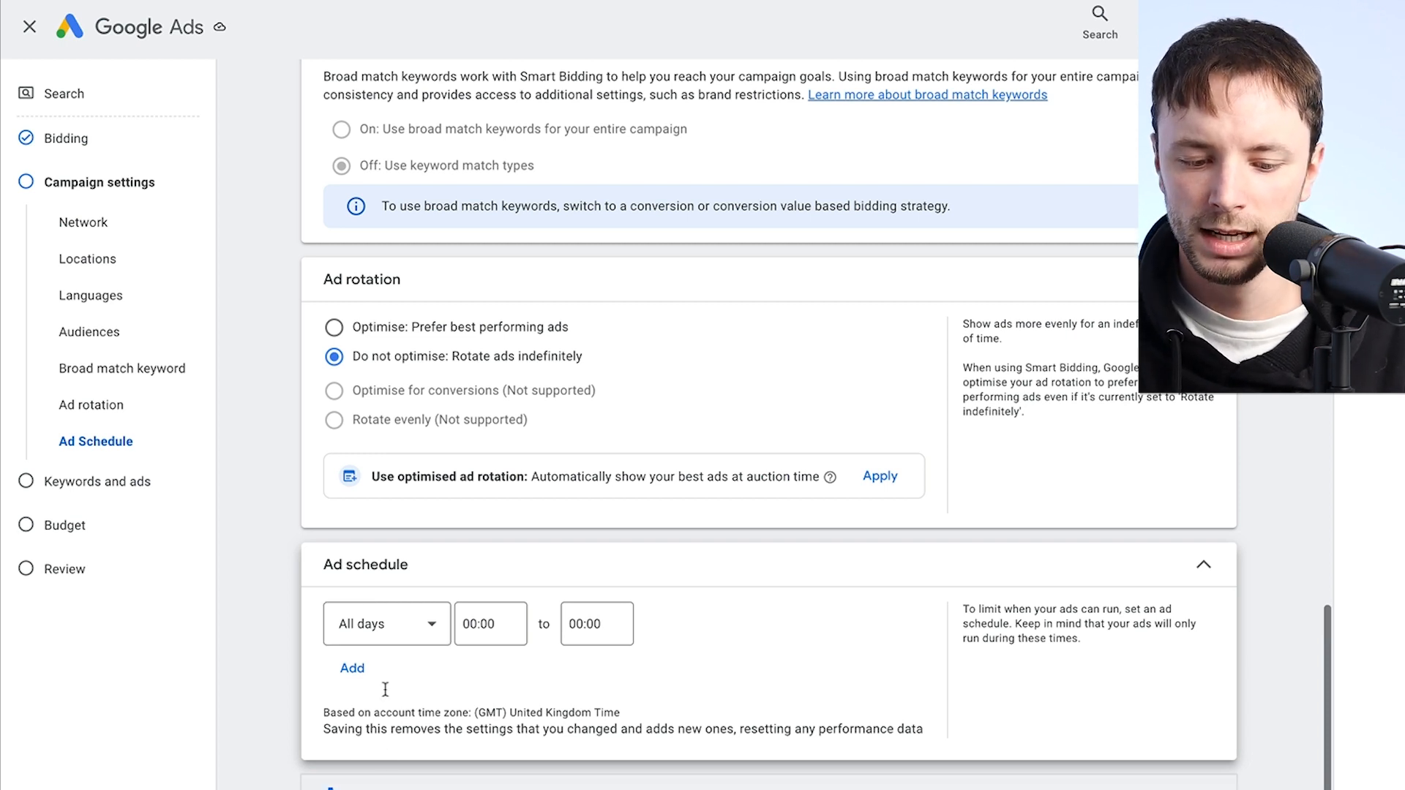
{"action": "scroll", "coordinate": [393, 619], "scroll_direction": "down", "scroll_amount": 2}
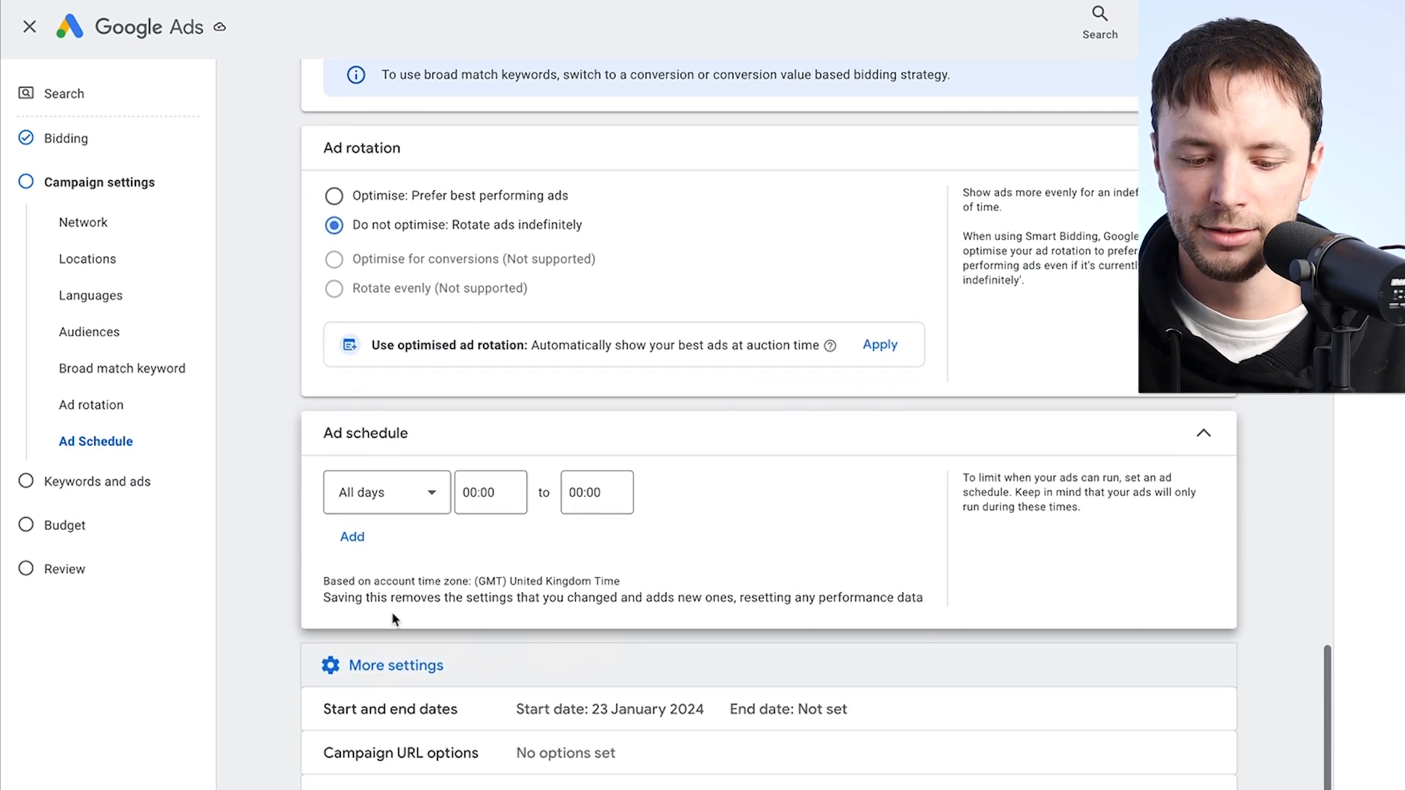
{"action": "left_click", "coordinate": [560, 757]}
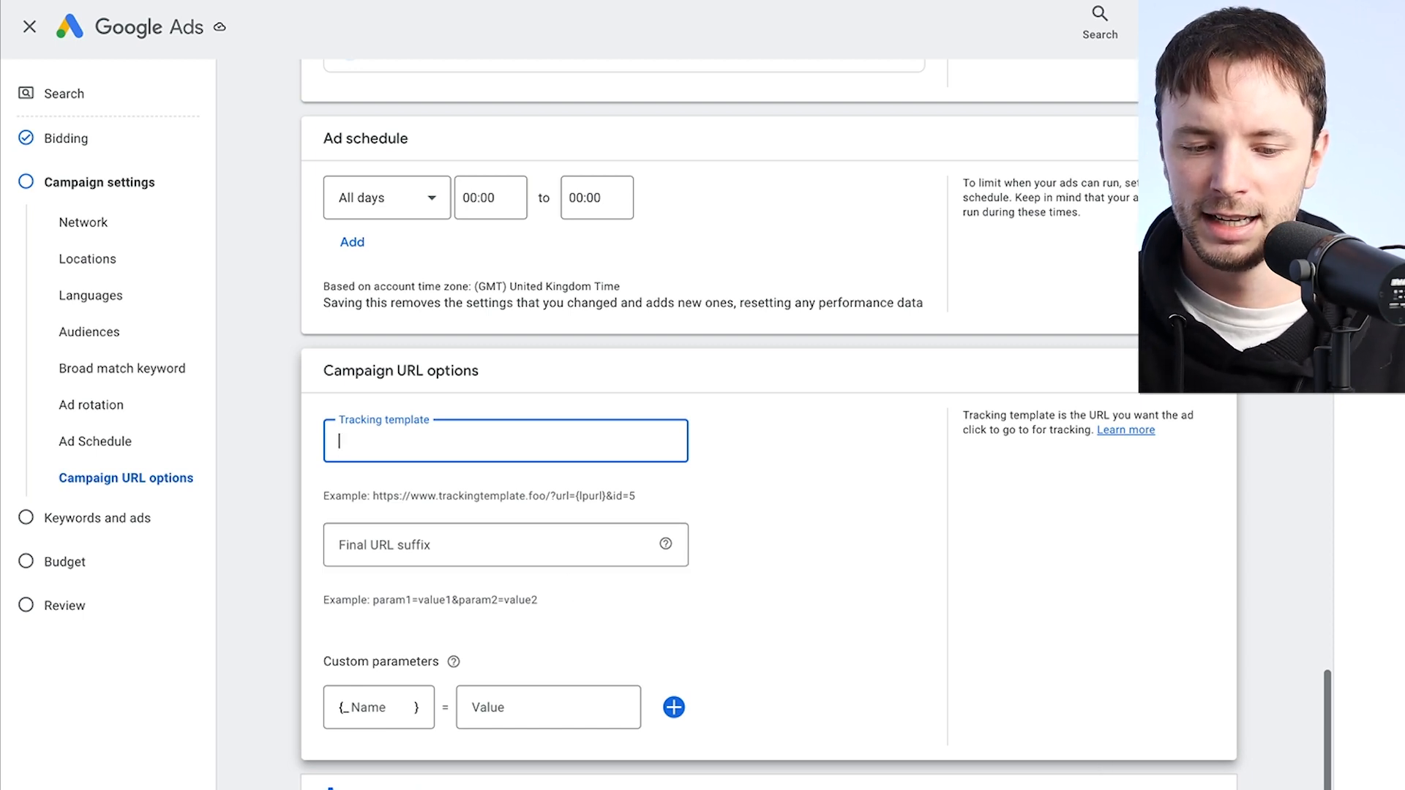
{"action": "left_click", "coordinate": [1200, 789]}
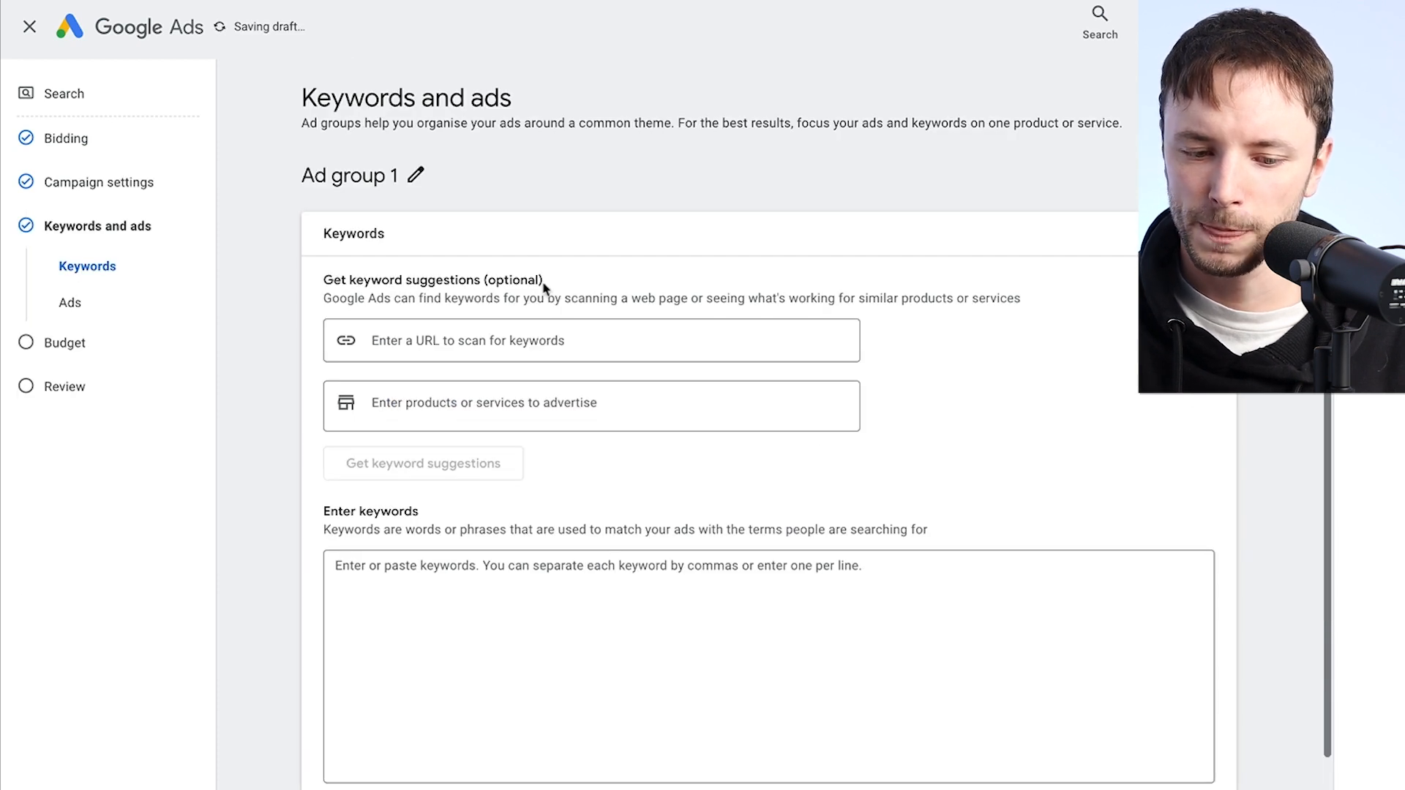
Enter the keyword CRM Software on three separate lines in Ad group 1's keyword list
{"action": "scroll", "coordinate": [498, 221], "scroll_direction": "down", "scroll_amount": 1}
{"action": "scroll", "coordinate": [498, 222], "scroll_direction": "down", "scroll_amount": 1}
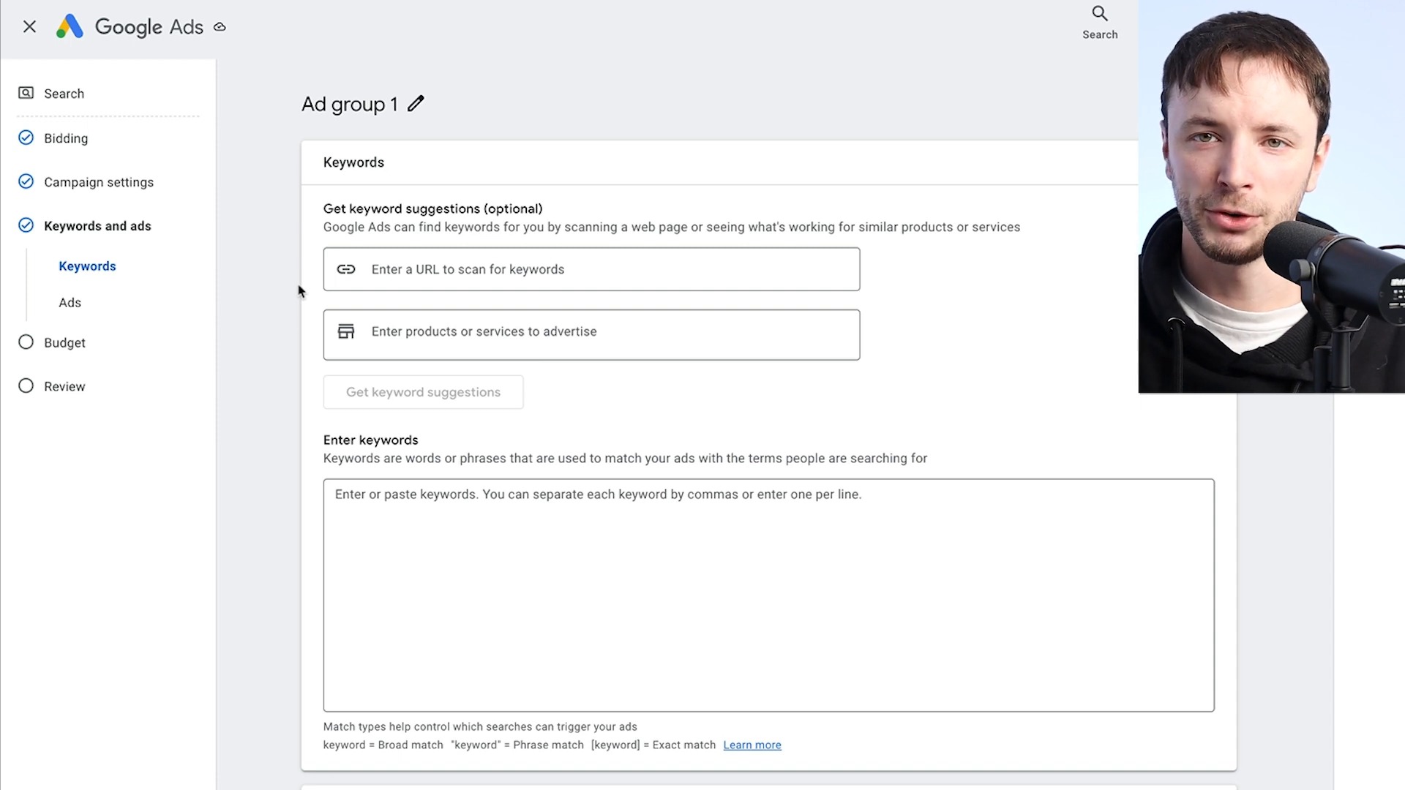
{"action": "scroll", "coordinate": [300, 289], "scroll_direction": "down", "scroll_amount": 1}
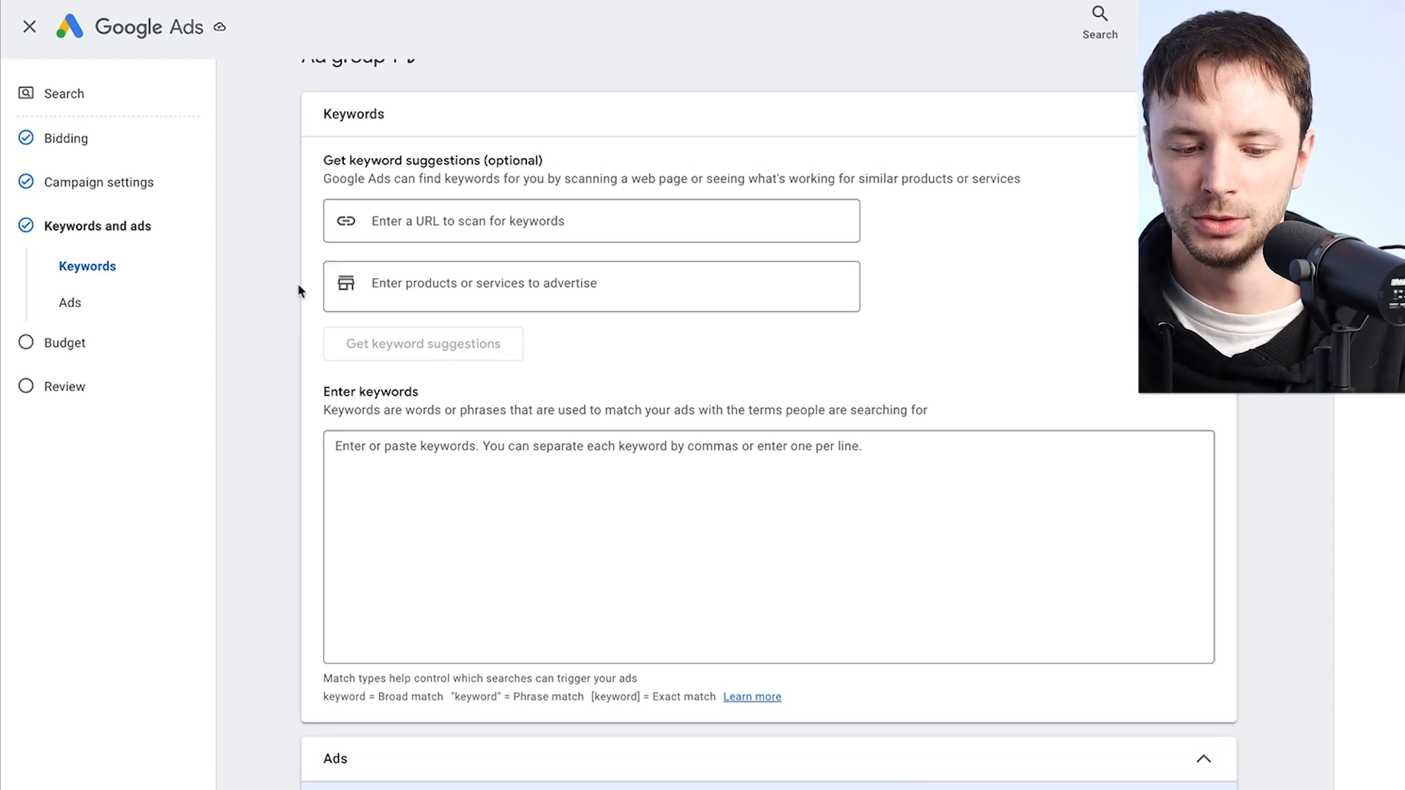
{"action": "left_click", "coordinate": [339, 438]}
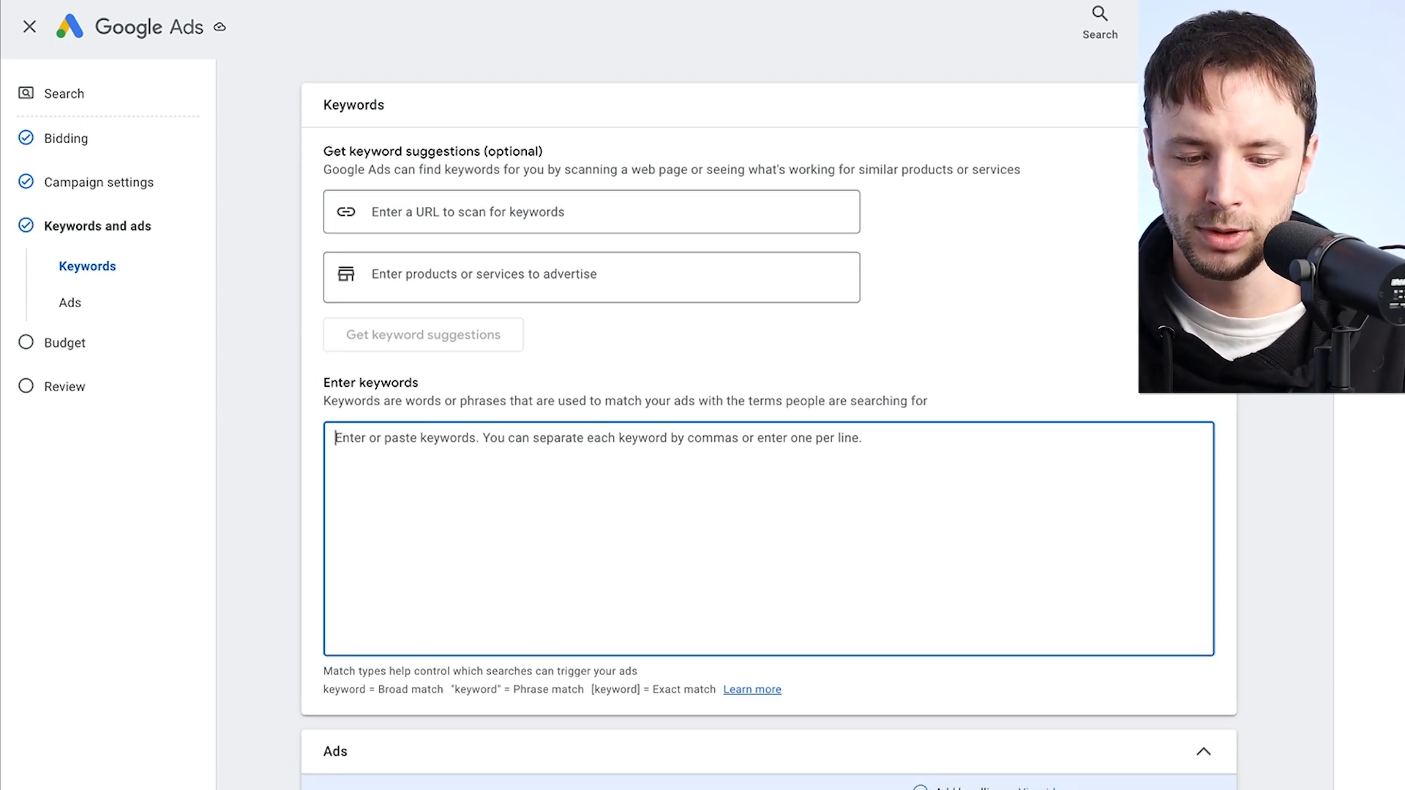
{"action": "type", "text": "CRM Software"}
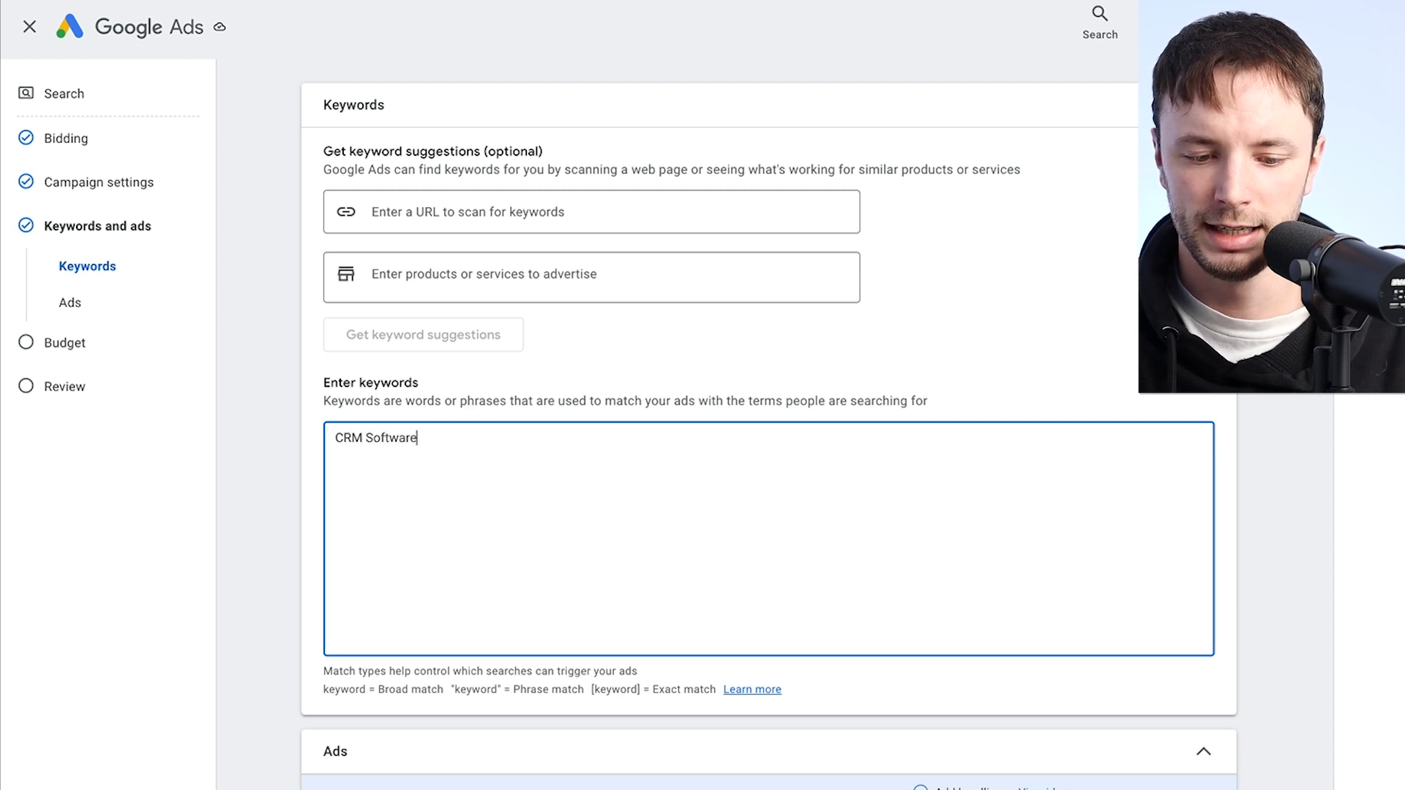
{"action": "left_click_drag", "start_coordinate": [435, 439], "coordinate": [306, 448]}
{"action": "key", "text": "ctrl+c"}
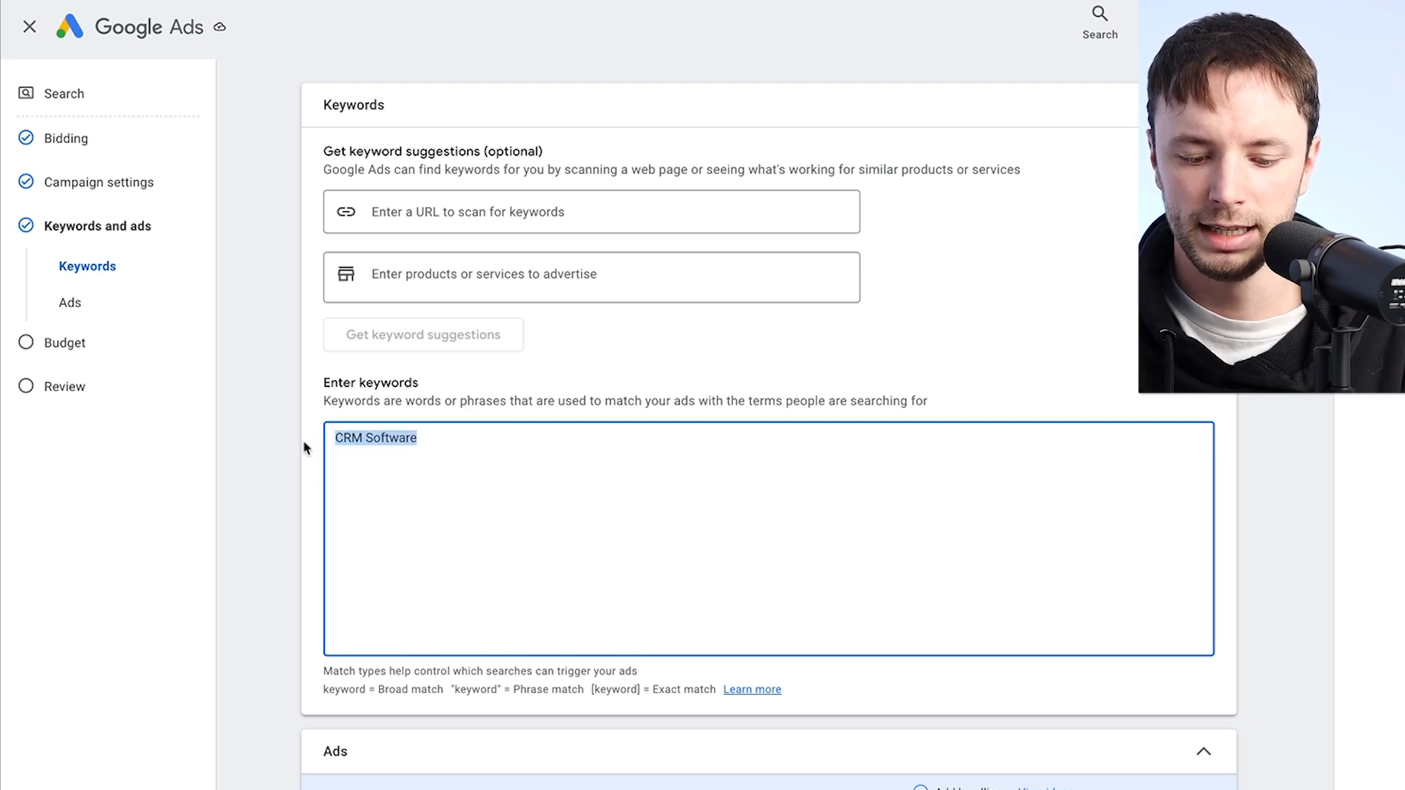
{"action": "left_click", "coordinate": [371, 454]}
{"action": "key", "text": "Return"}
{"action": "key", "text": "ctrl+v"}
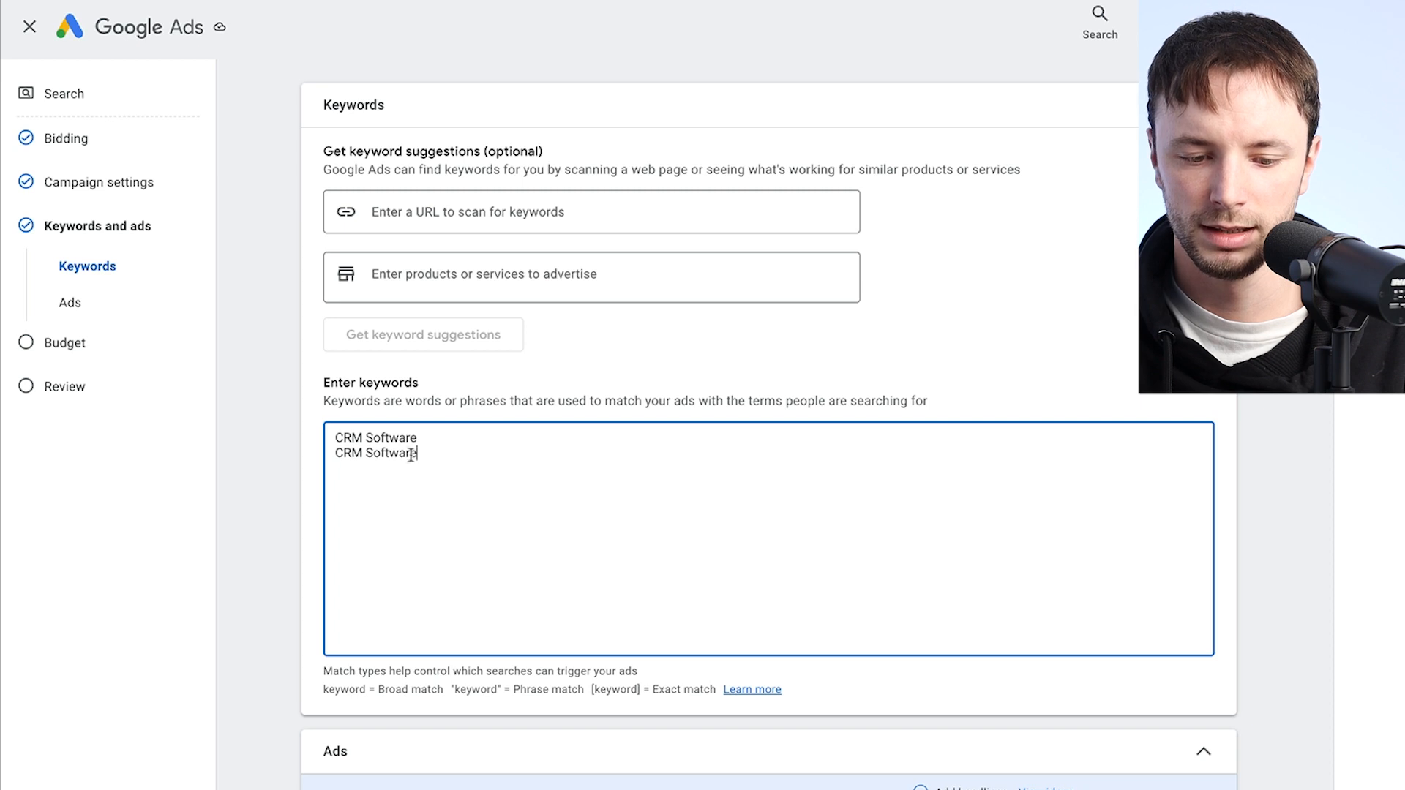
{"action": "key", "text": "Return"}
{"action": "key", "text": "ctrl+v"}
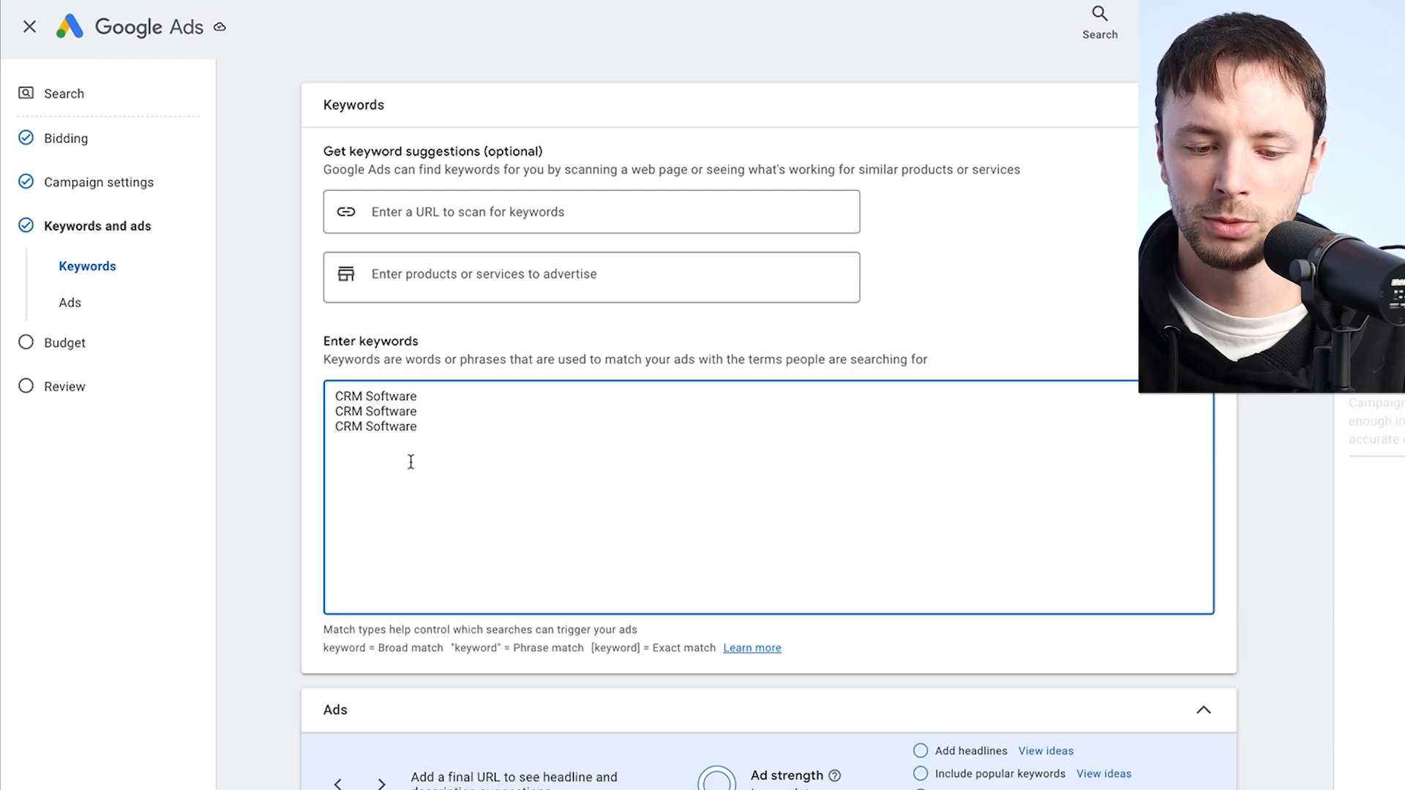
Make the second CRM Software keyword a phrase match by enclosing it in double quotation marks
{"action": "left_click", "coordinate": [424, 438]}
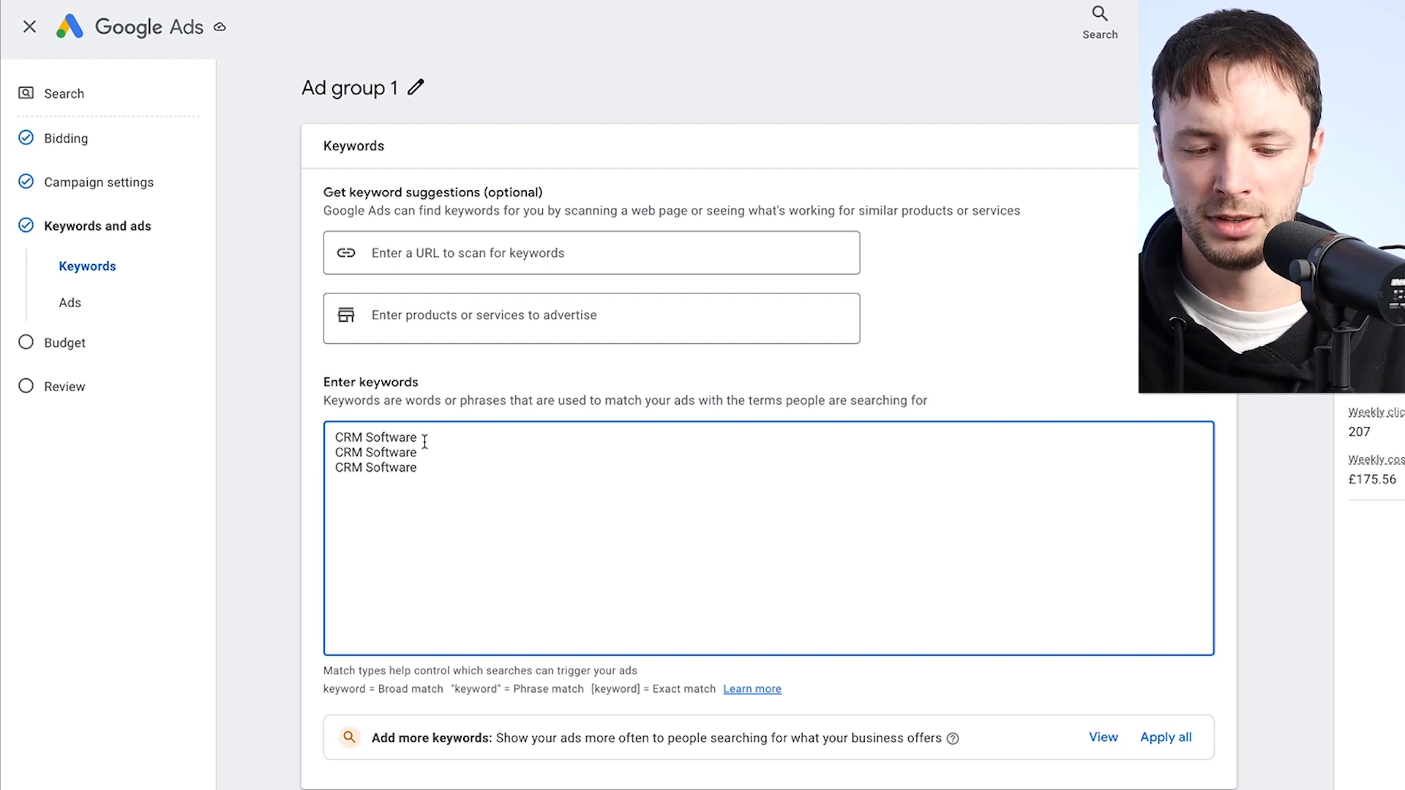
{"action": "left_click", "coordinate": [429, 453]}
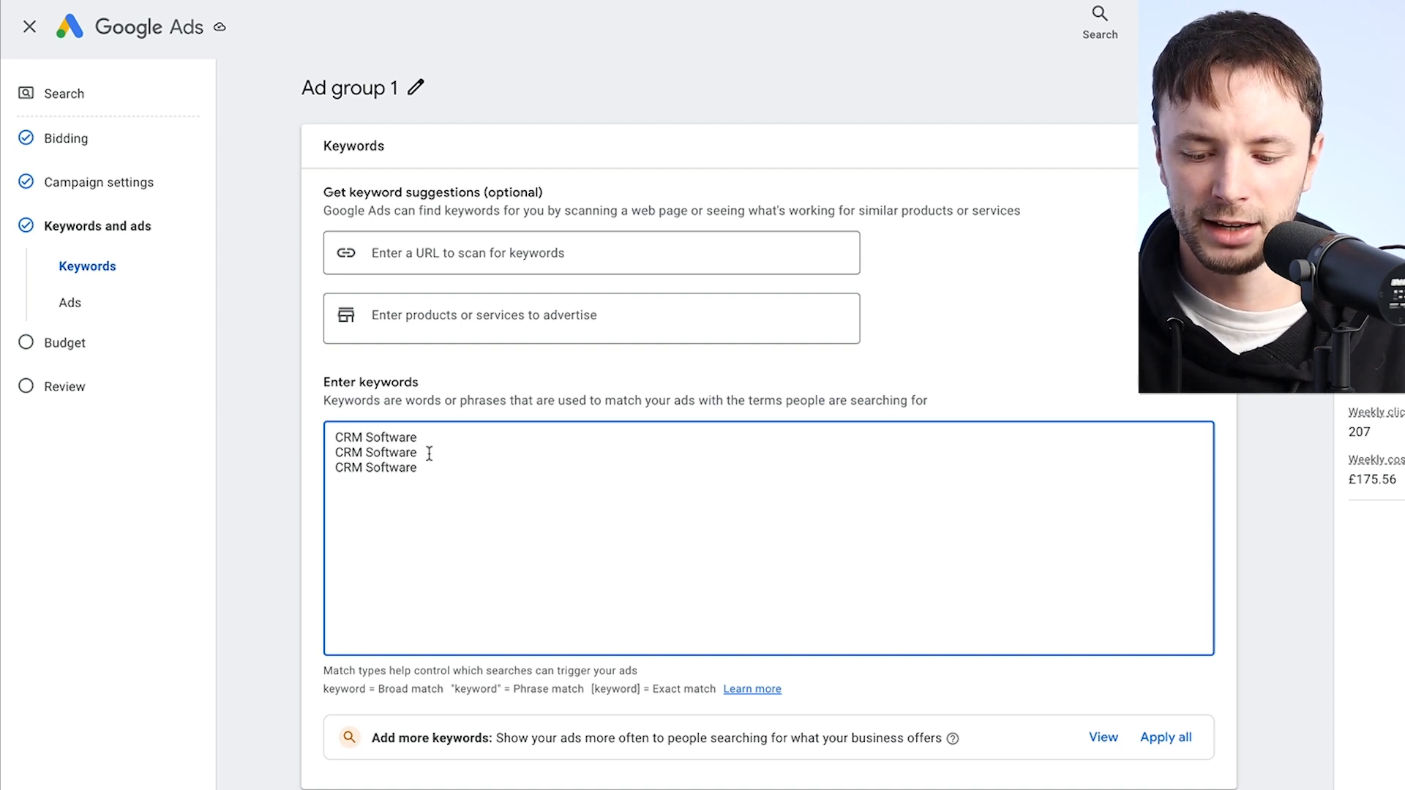
{"action": "type", "text": "\""}
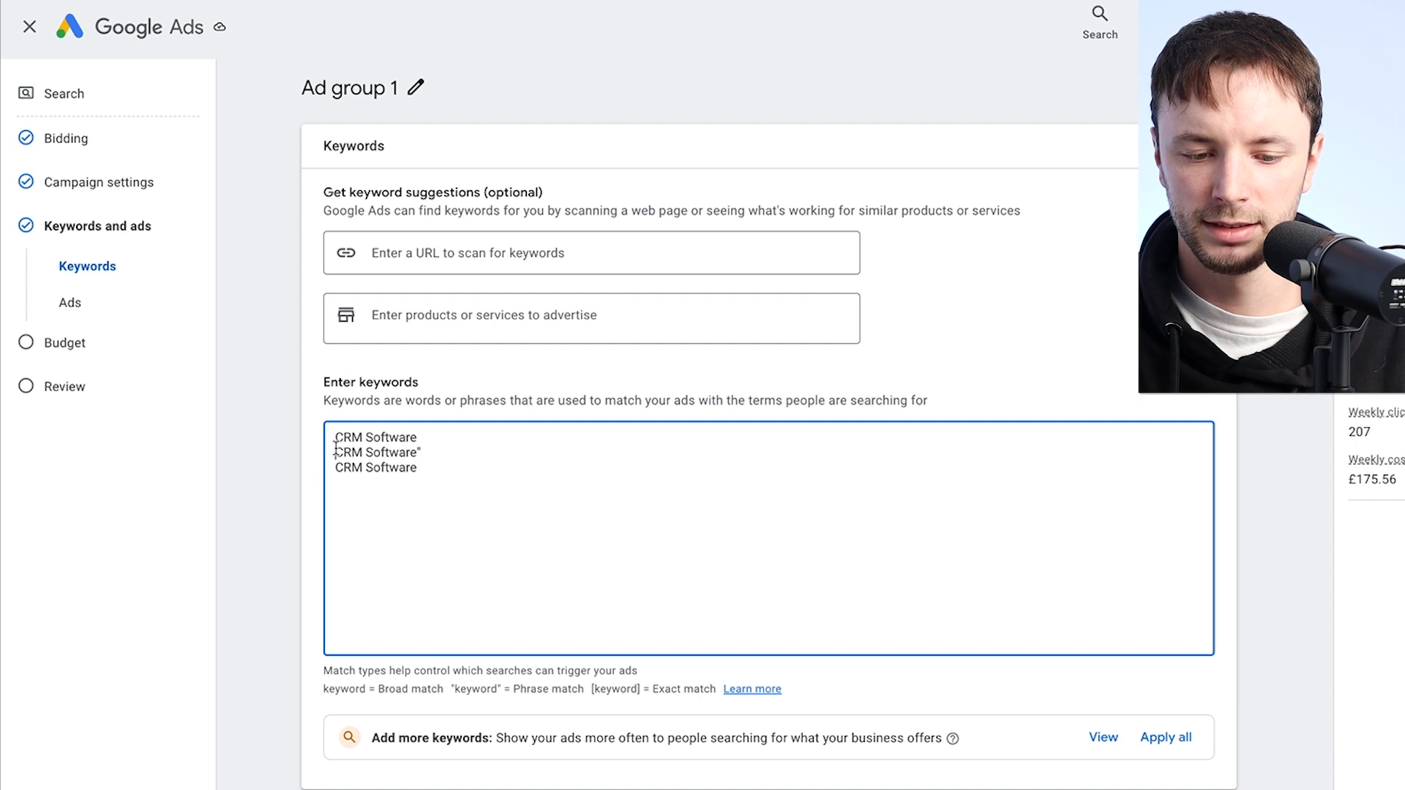
{"action": "left_click", "coordinate": [336, 452]}
{"action": "type", "text": "\""}
{"action": "left_click", "coordinate": [437, 453]}
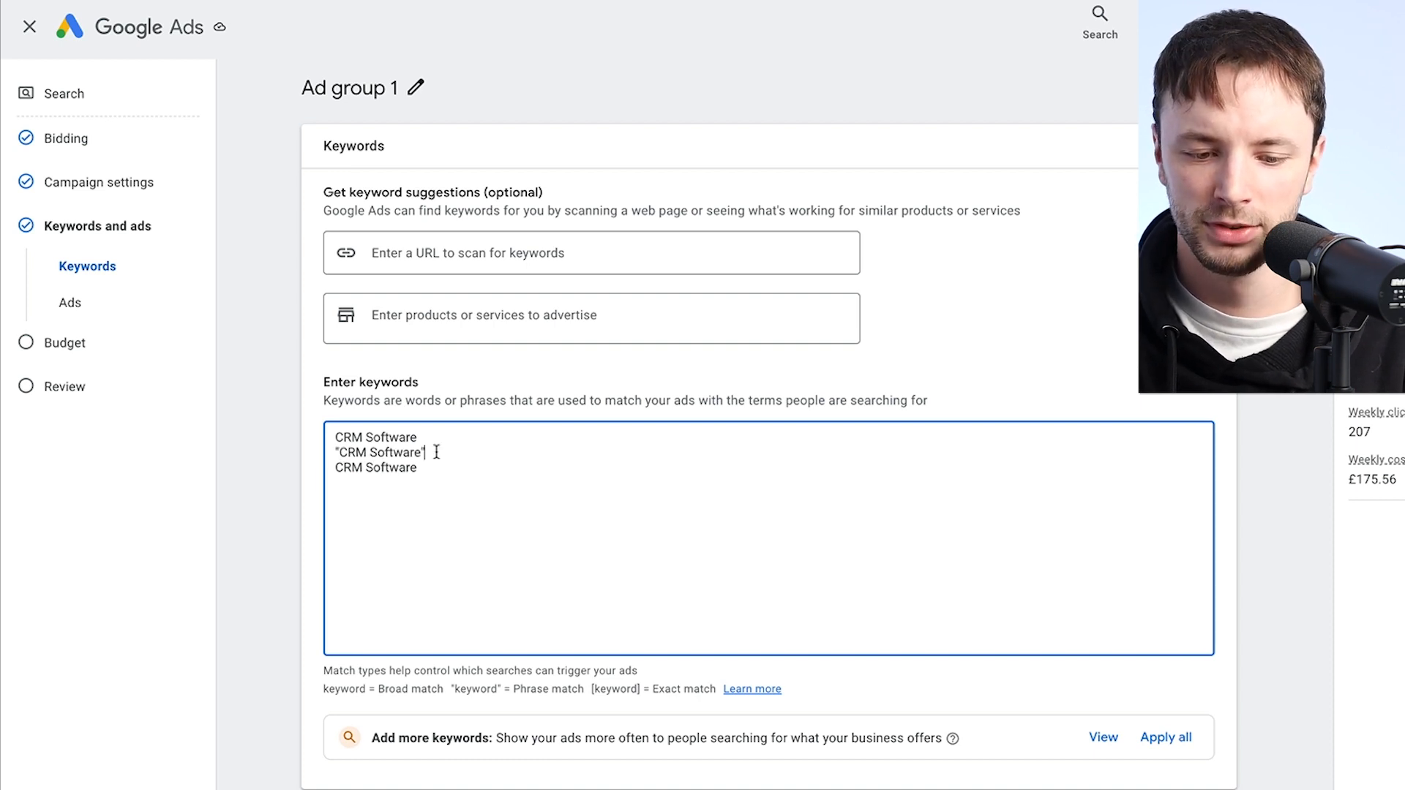
Make the third CRM Software keyword an exact match by enclosing it in square brackets
{"action": "left_click", "coordinate": [431, 468]}
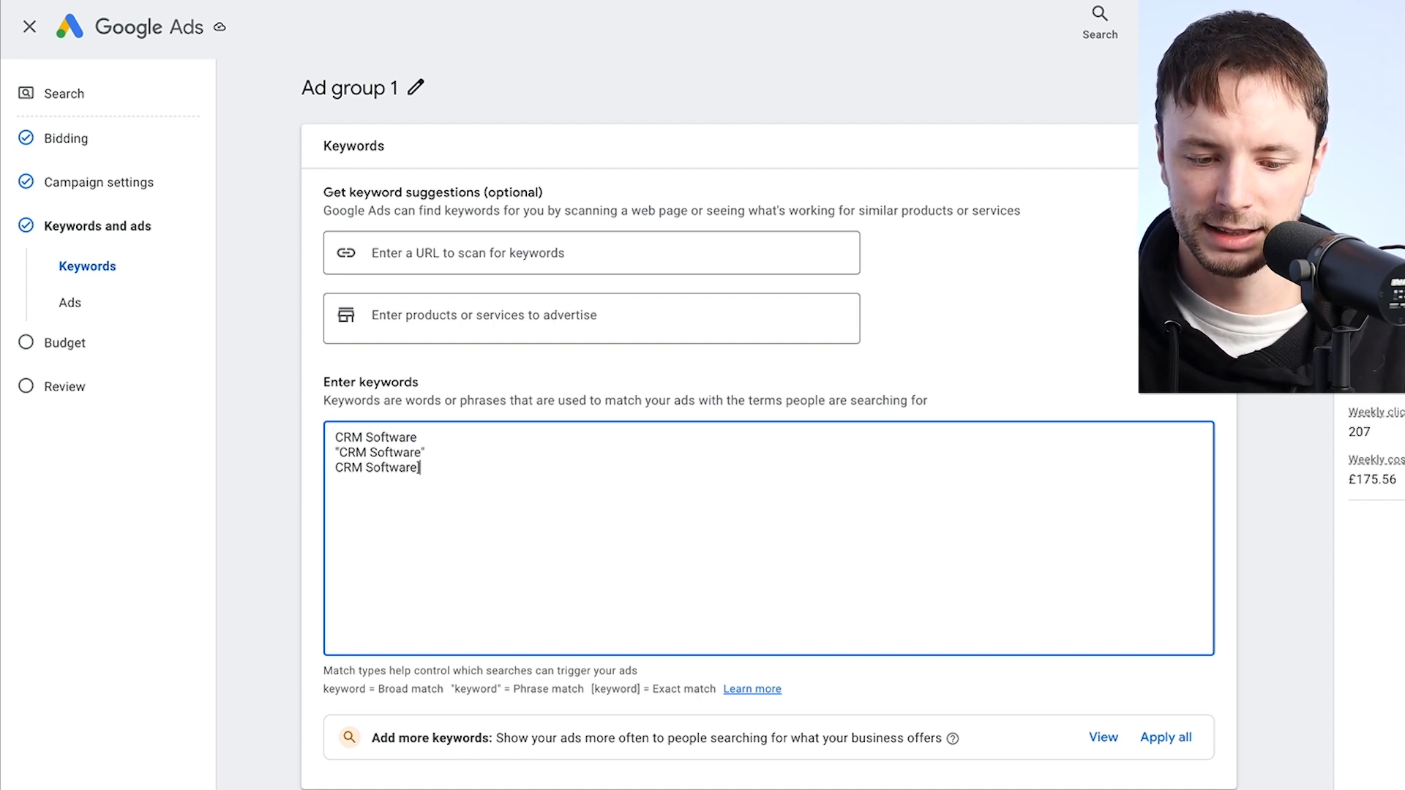
{"action": "type", "text": "]"}
{"action": "left_click", "coordinate": [336, 468]}
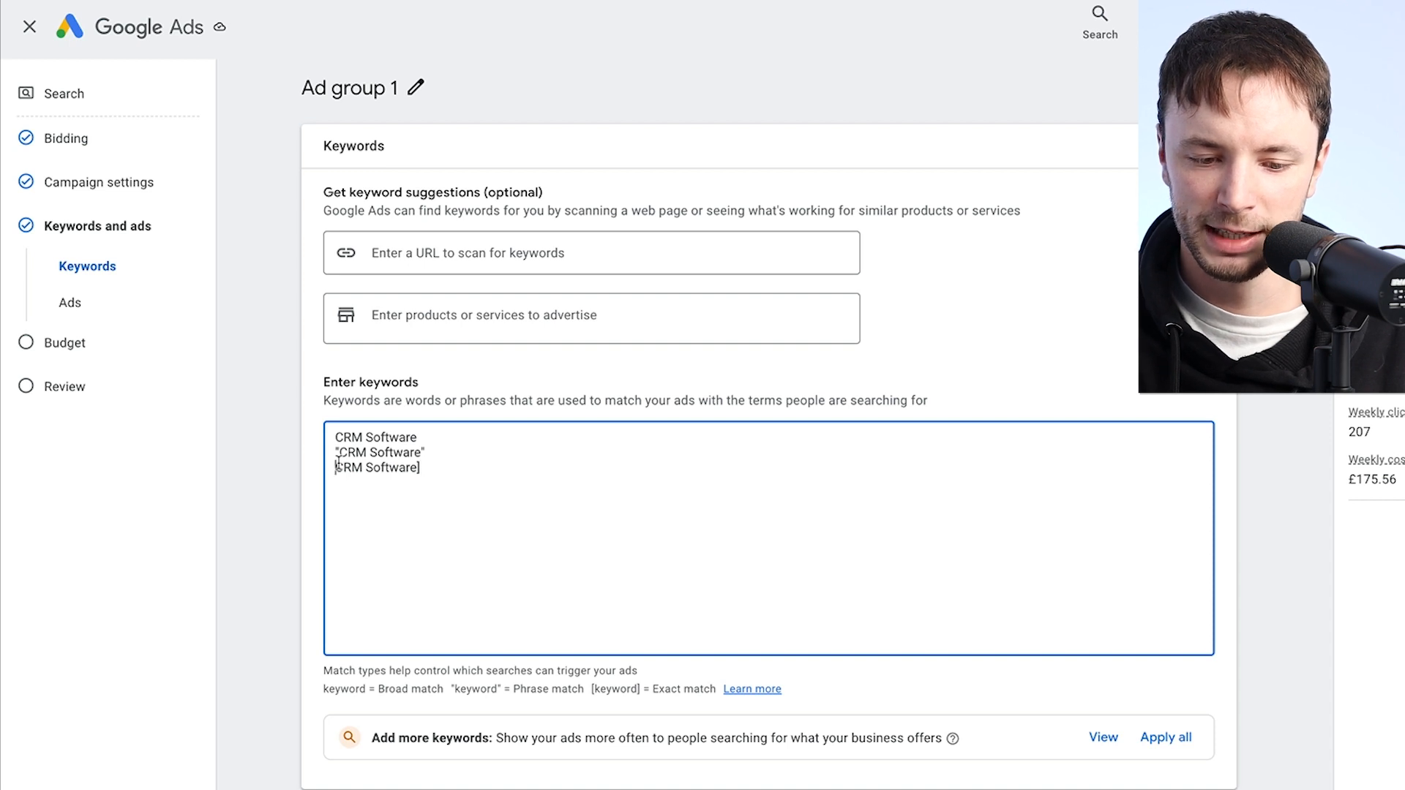
{"action": "type", "text": "["}
{"action": "left_click", "coordinate": [441, 464]}
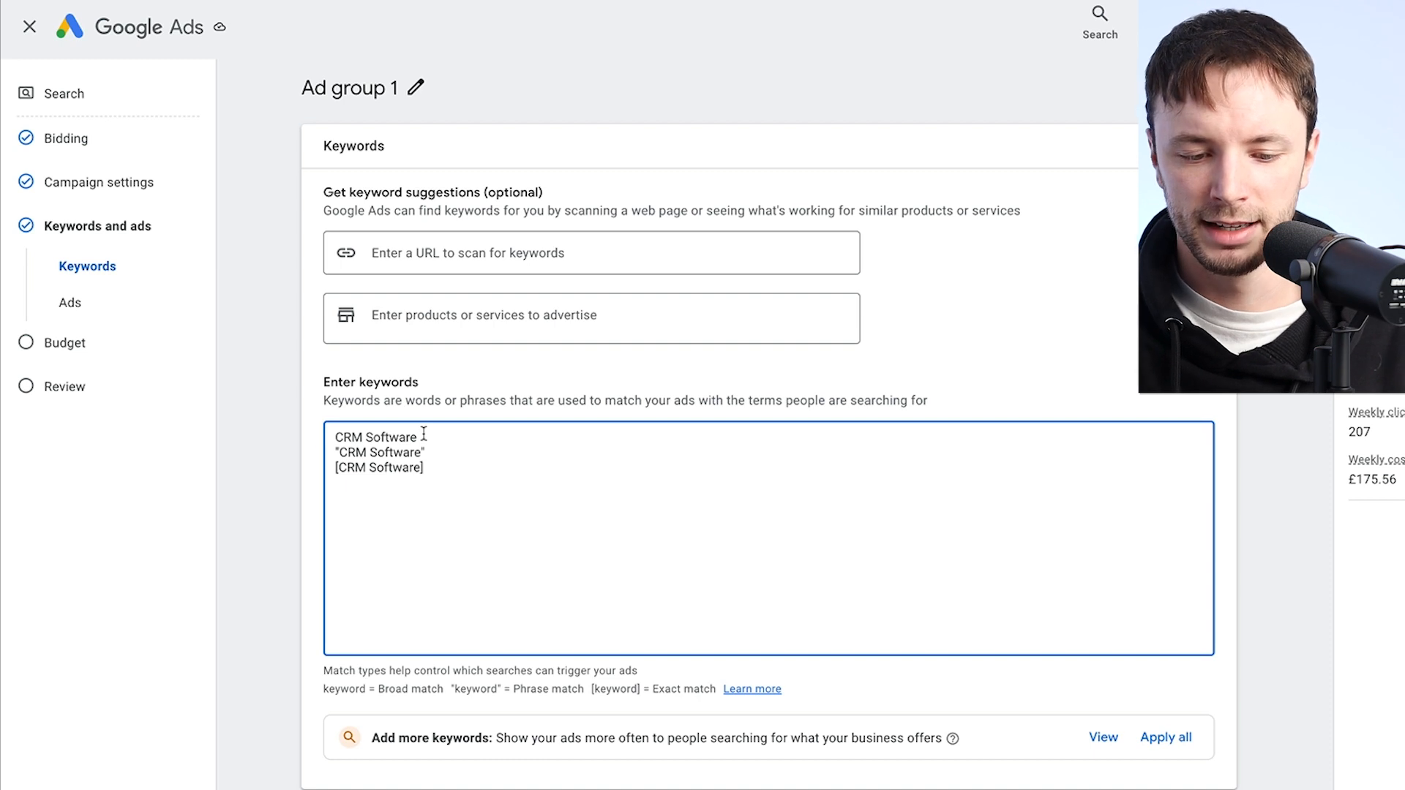
{"action": "left_click_drag", "start_coordinate": [419, 437], "coordinate": [368, 437]}
{"action": "left_click", "coordinate": [368, 437]}
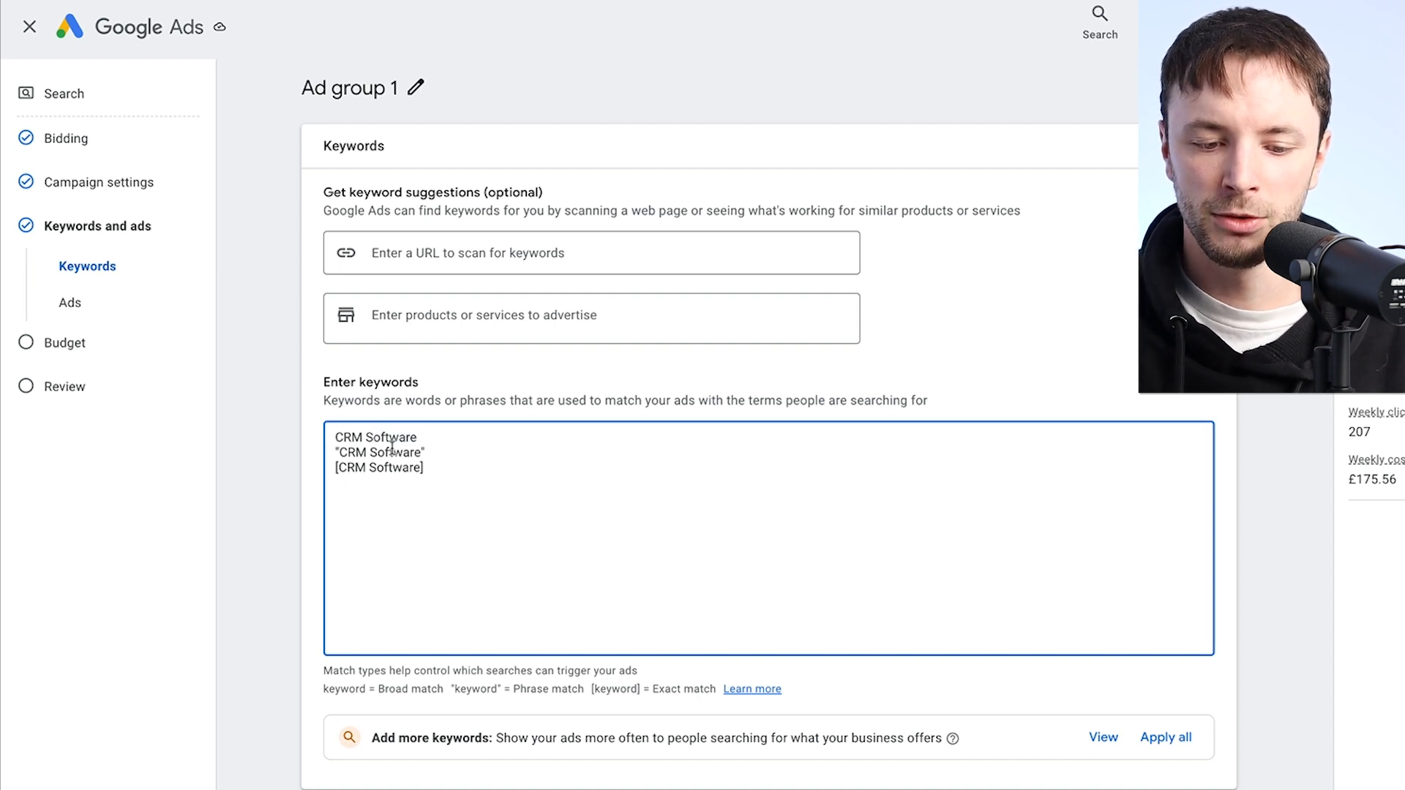
{"action": "left_click", "coordinate": [418, 437]}
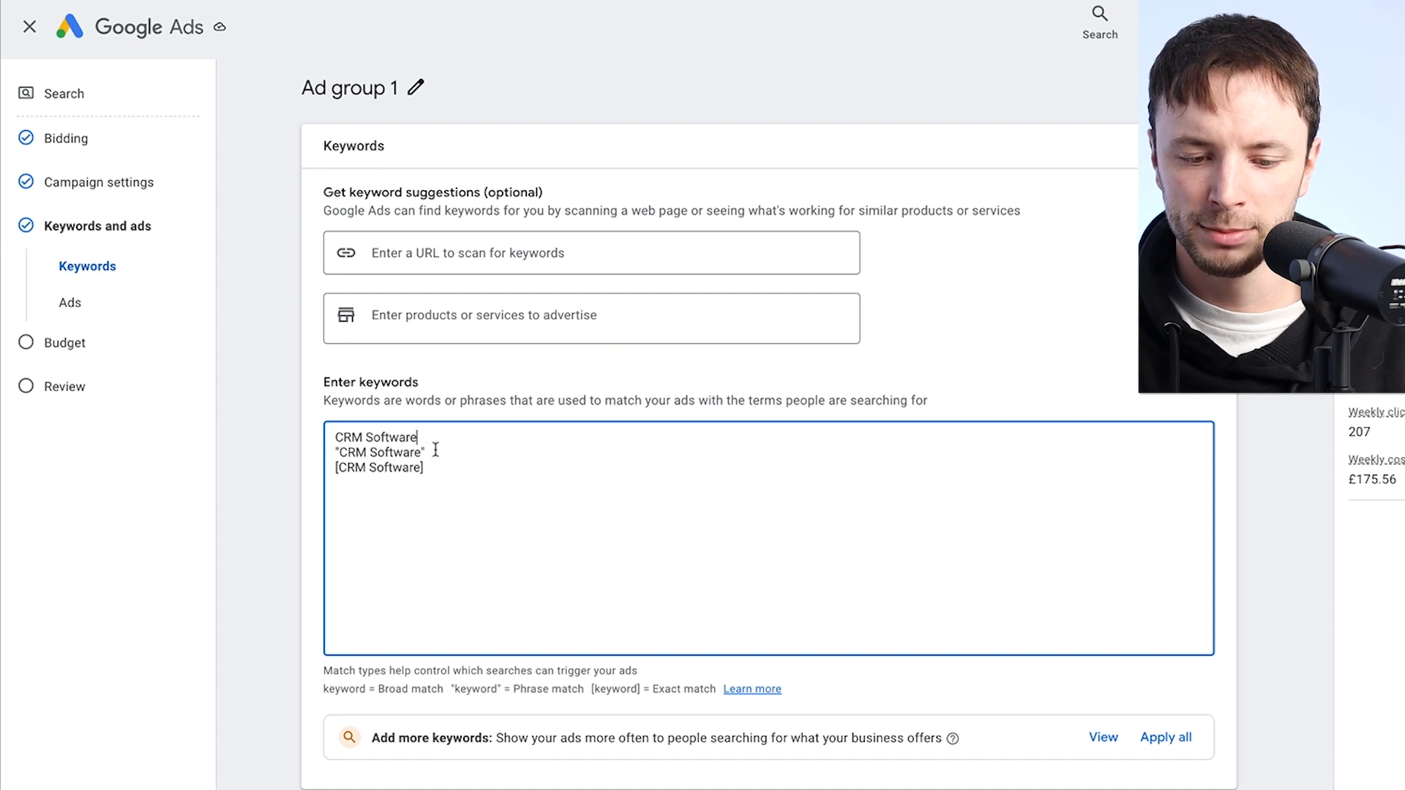
{"action": "left_click", "coordinate": [436, 449]}
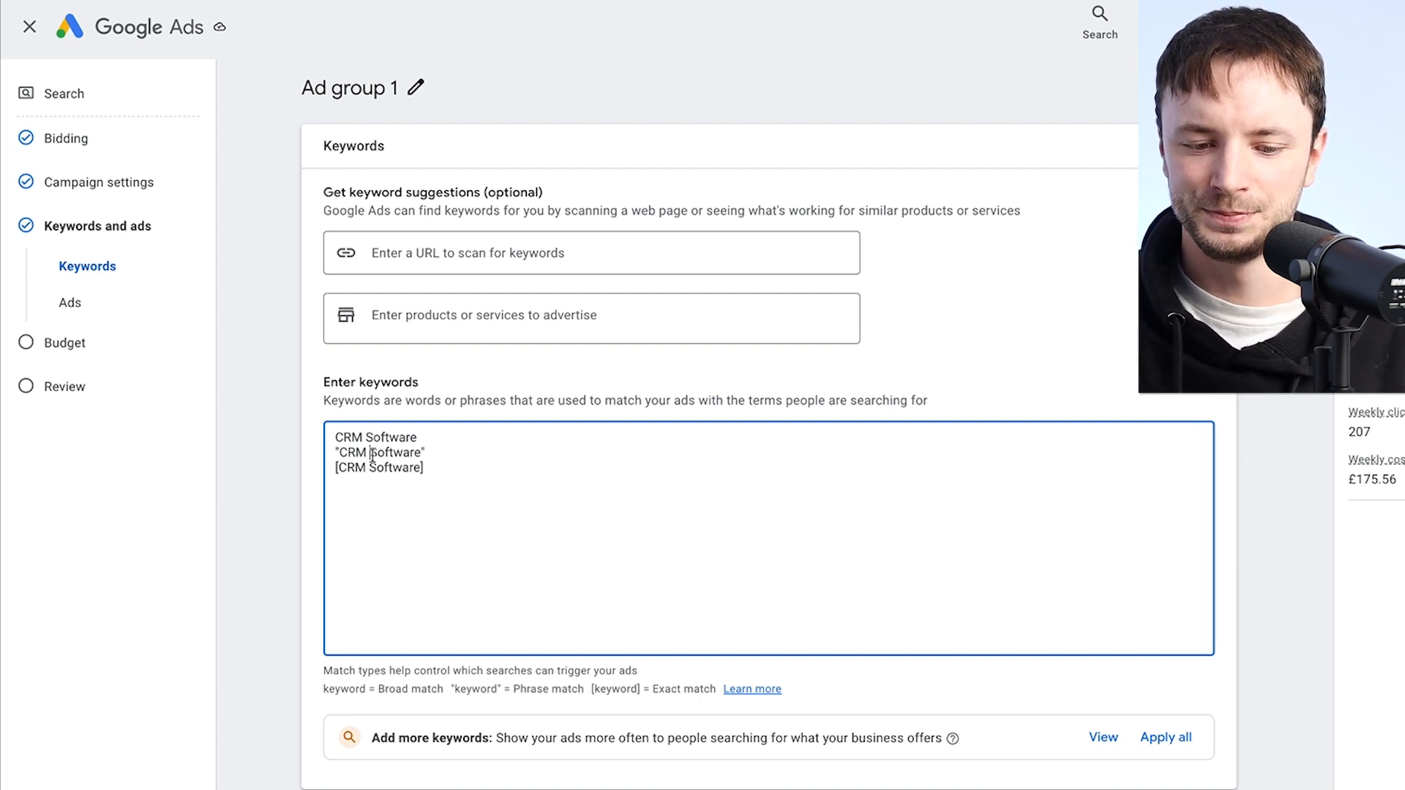
{"action": "left_click_drag", "start_coordinate": [428, 468], "coordinate": [337, 459]}
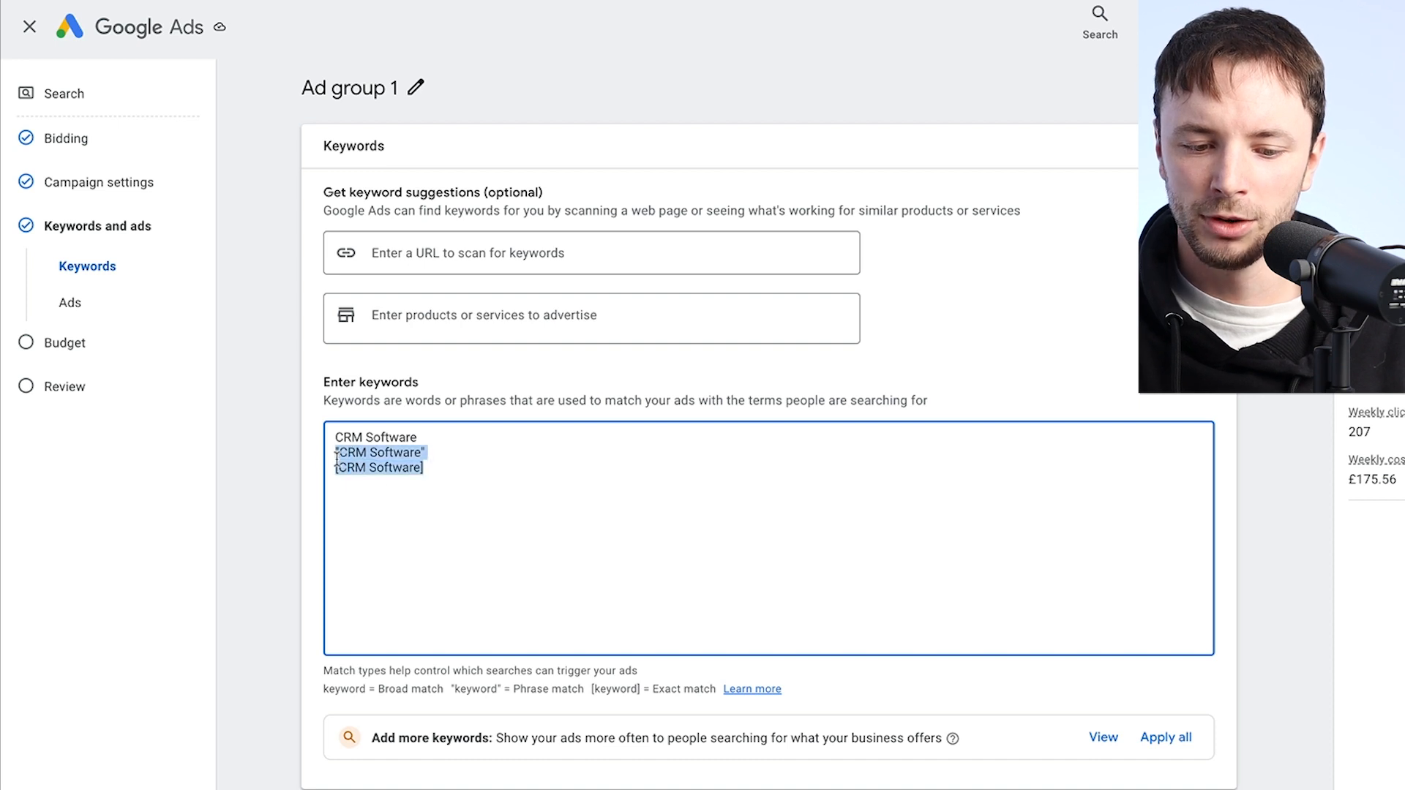
{"action": "left_click", "coordinate": [340, 459]}
{"action": "left_click", "coordinate": [432, 473]}
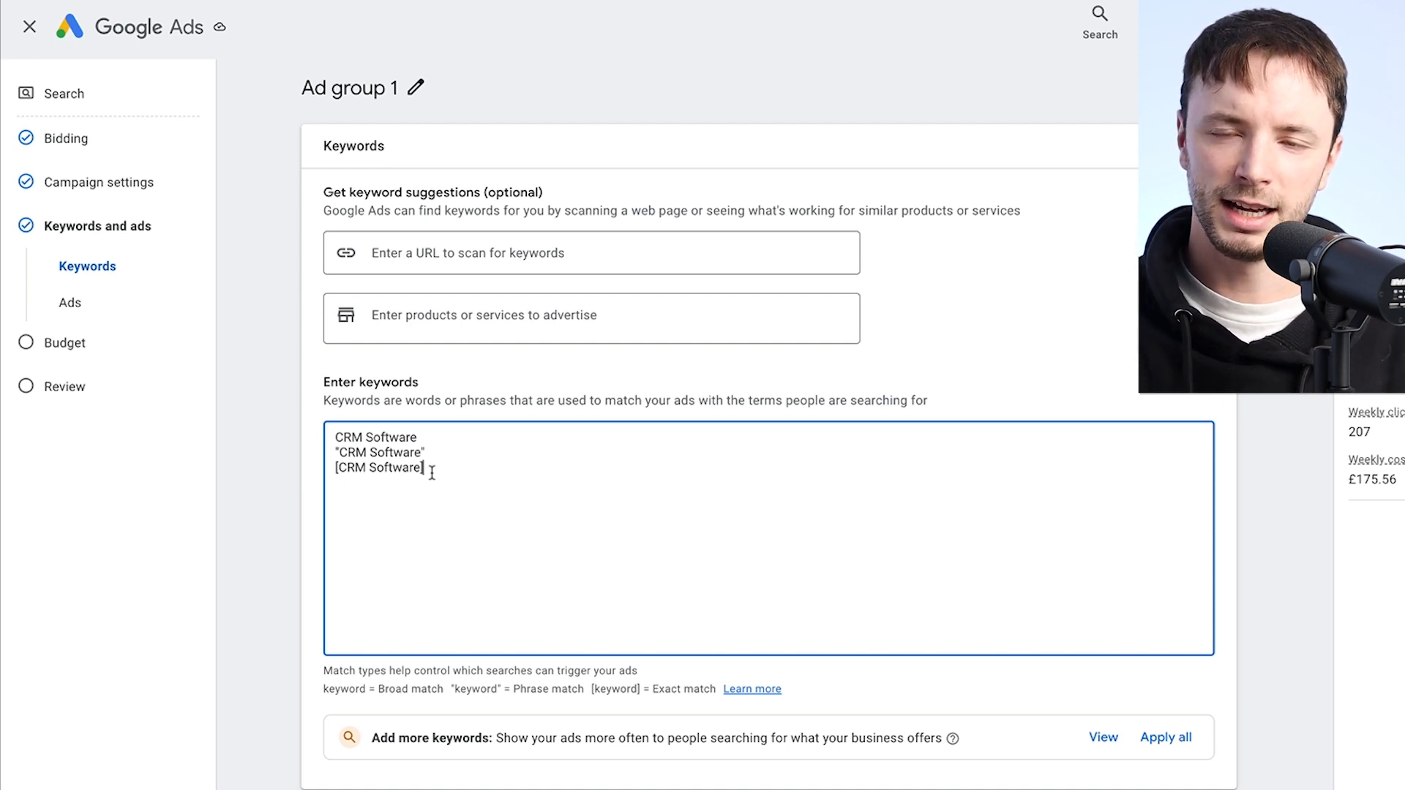
{"action": "scroll", "coordinate": [436, 419], "scroll_direction": "down", "scroll_amount": 1}
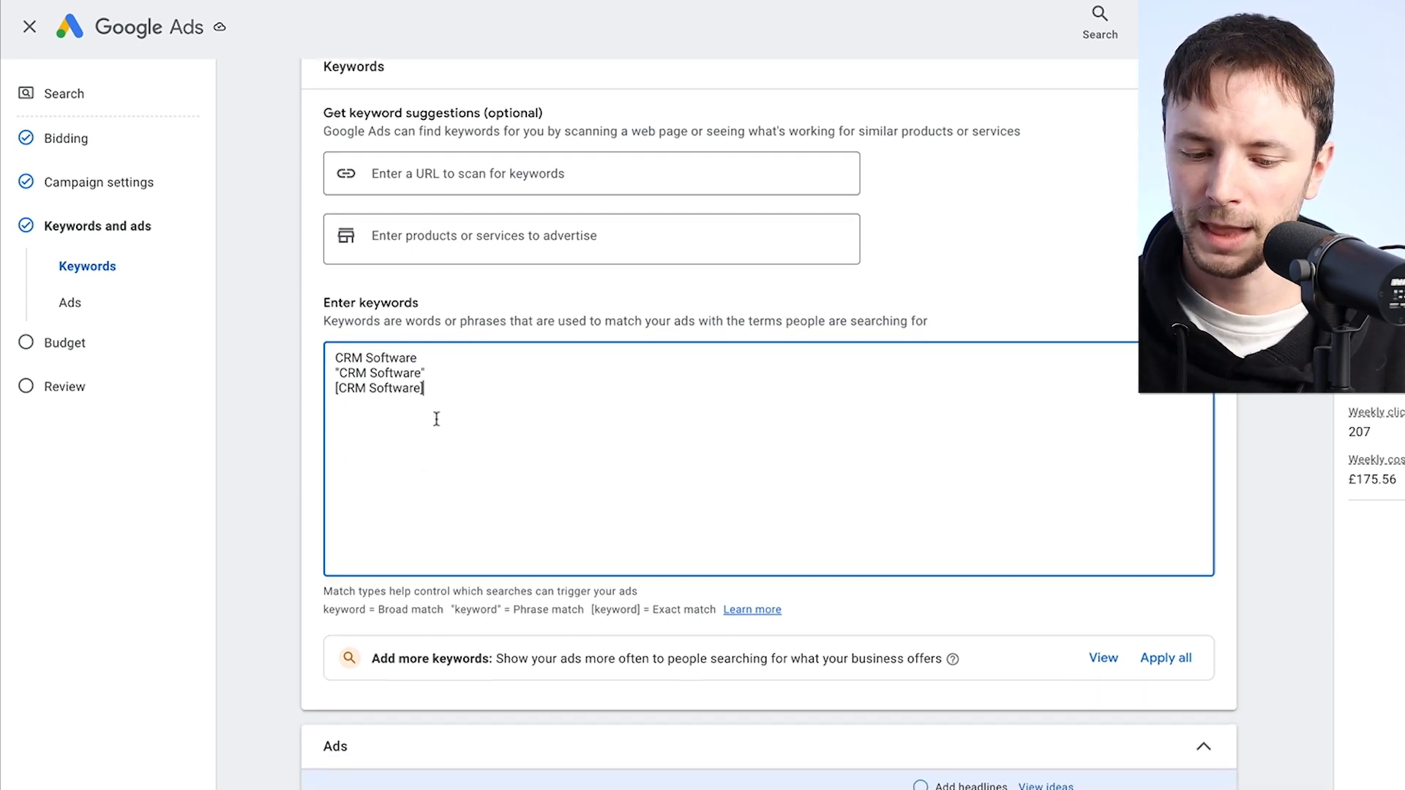
Set the ad's display path to crm in the first part and software in the second, all in lowercase
{"action": "scroll", "coordinate": [437, 419], "scroll_direction": "down", "scroll_amount": 2}
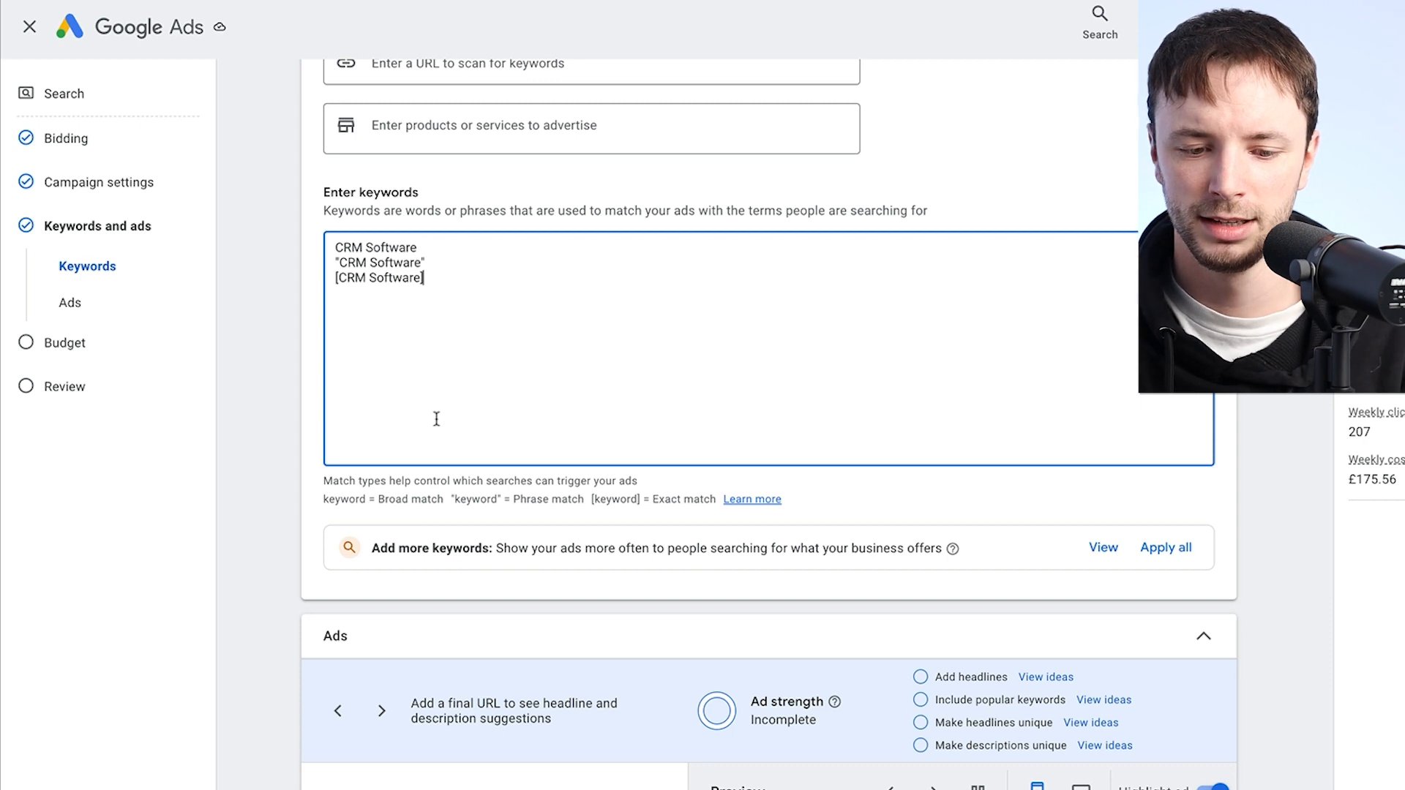
{"action": "scroll", "coordinate": [436, 419], "scroll_direction": "down", "scroll_amount": 7}
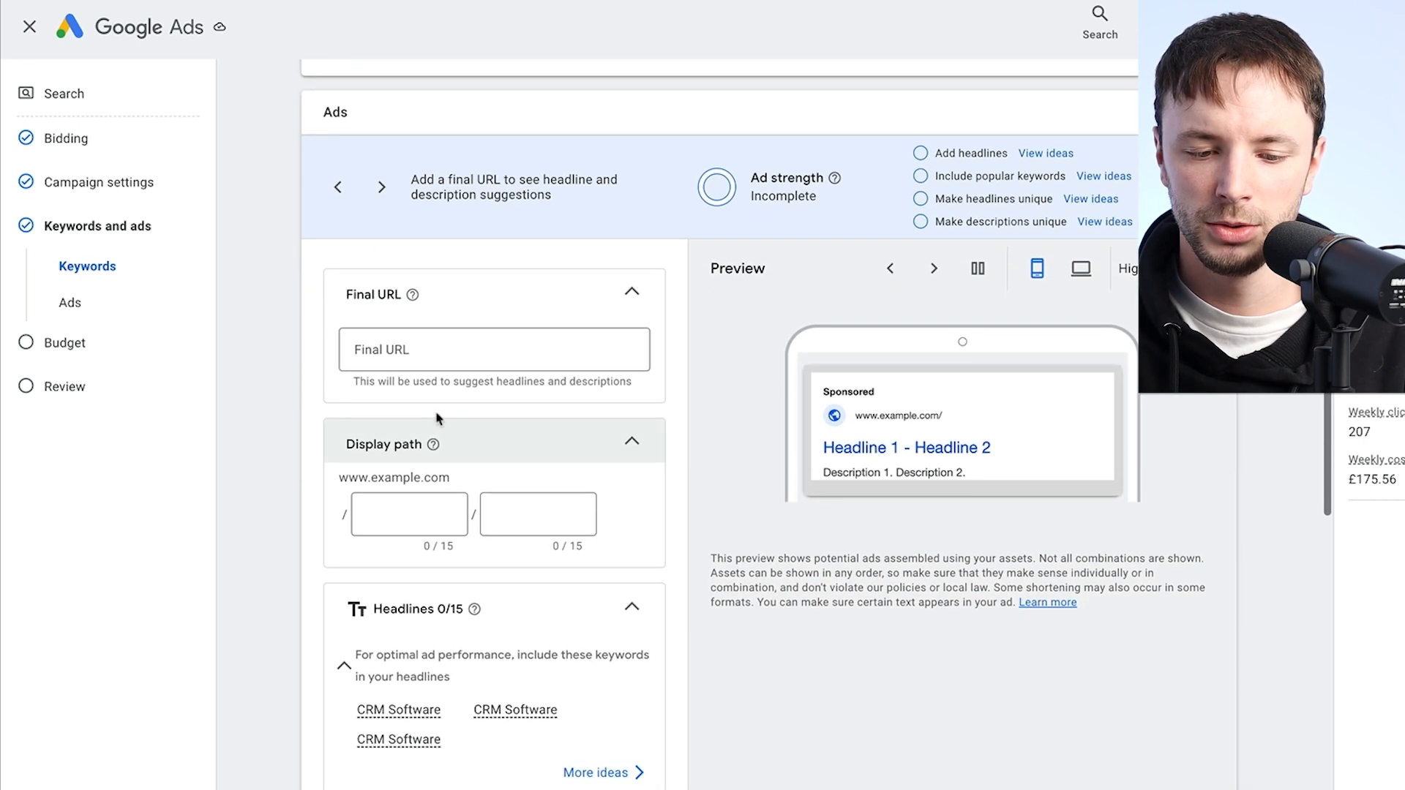
{"action": "scroll", "coordinate": [431, 352], "scroll_direction": "down", "scroll_amount": 1}
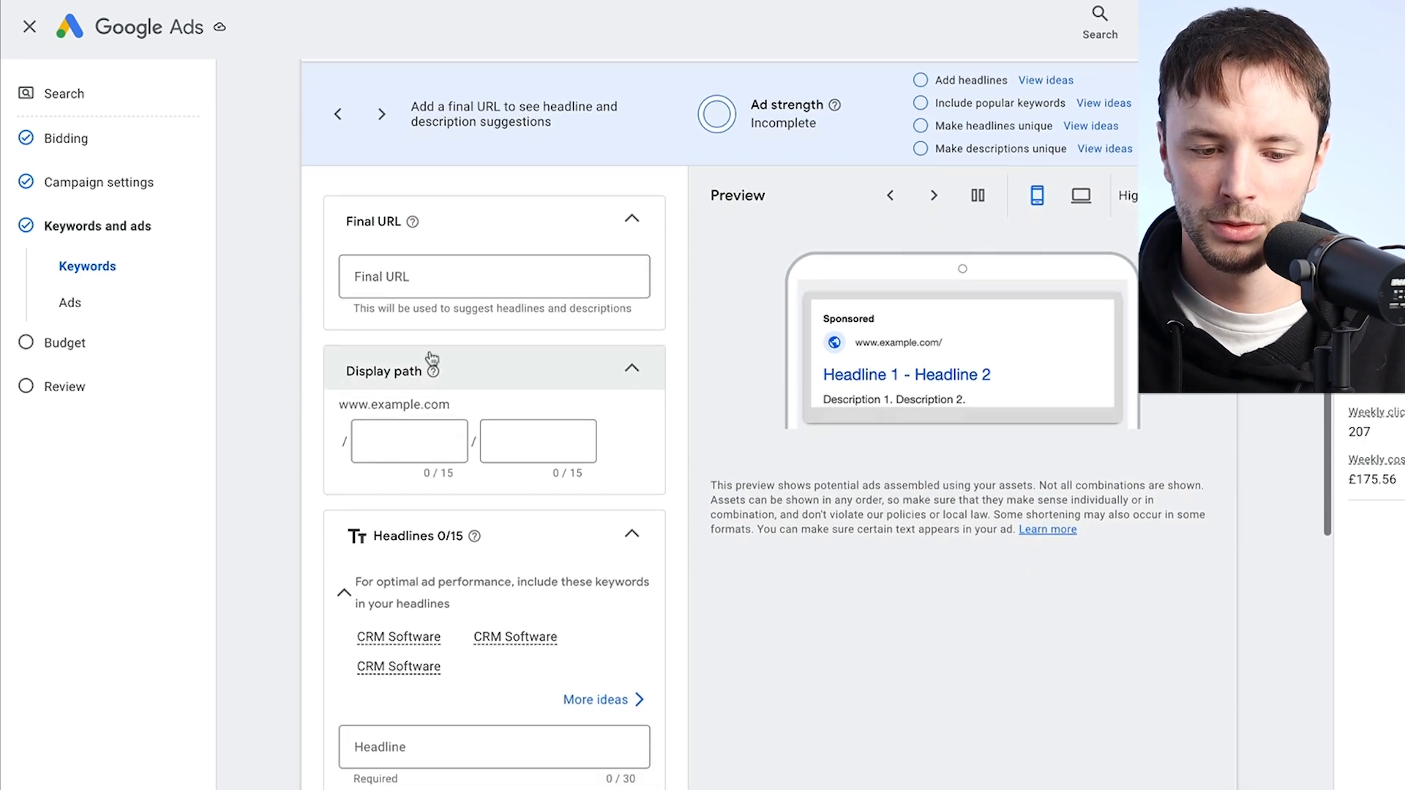
{"action": "left_click", "coordinate": [431, 269]}
{"action": "left_click", "coordinate": [398, 424]}
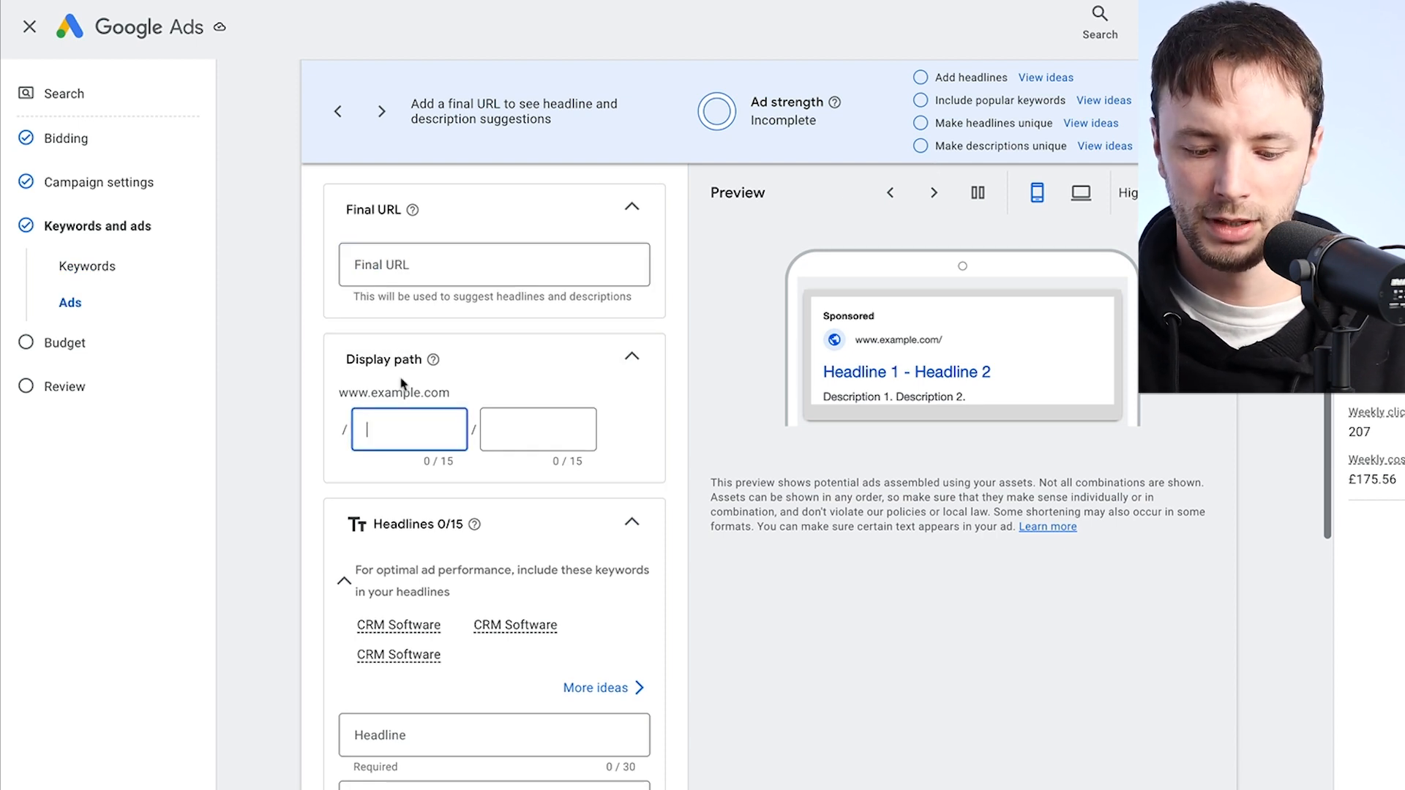
{"action": "type", "text": "Crm"}
{"action": "left_click", "coordinate": [546, 423]}
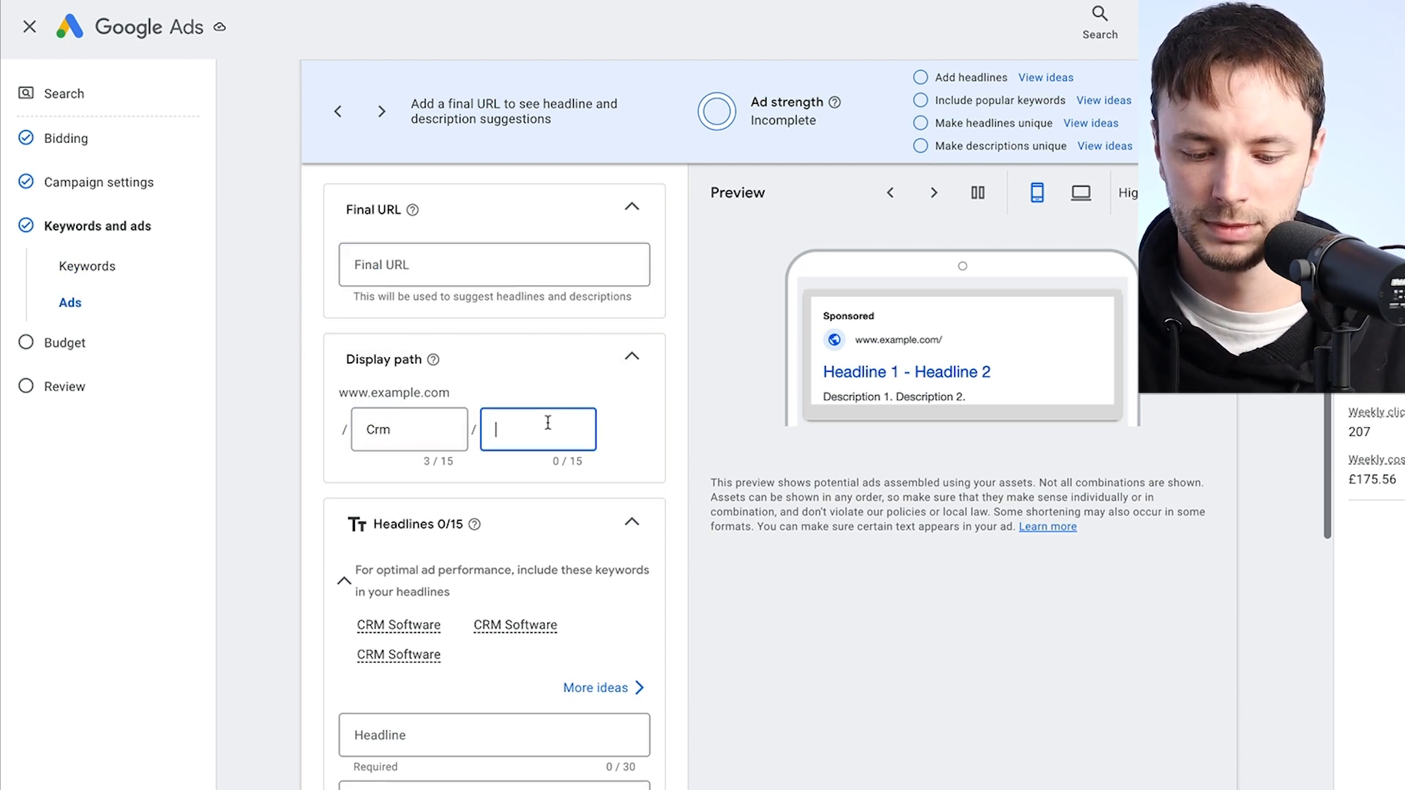
{"action": "type", "text": "software"}
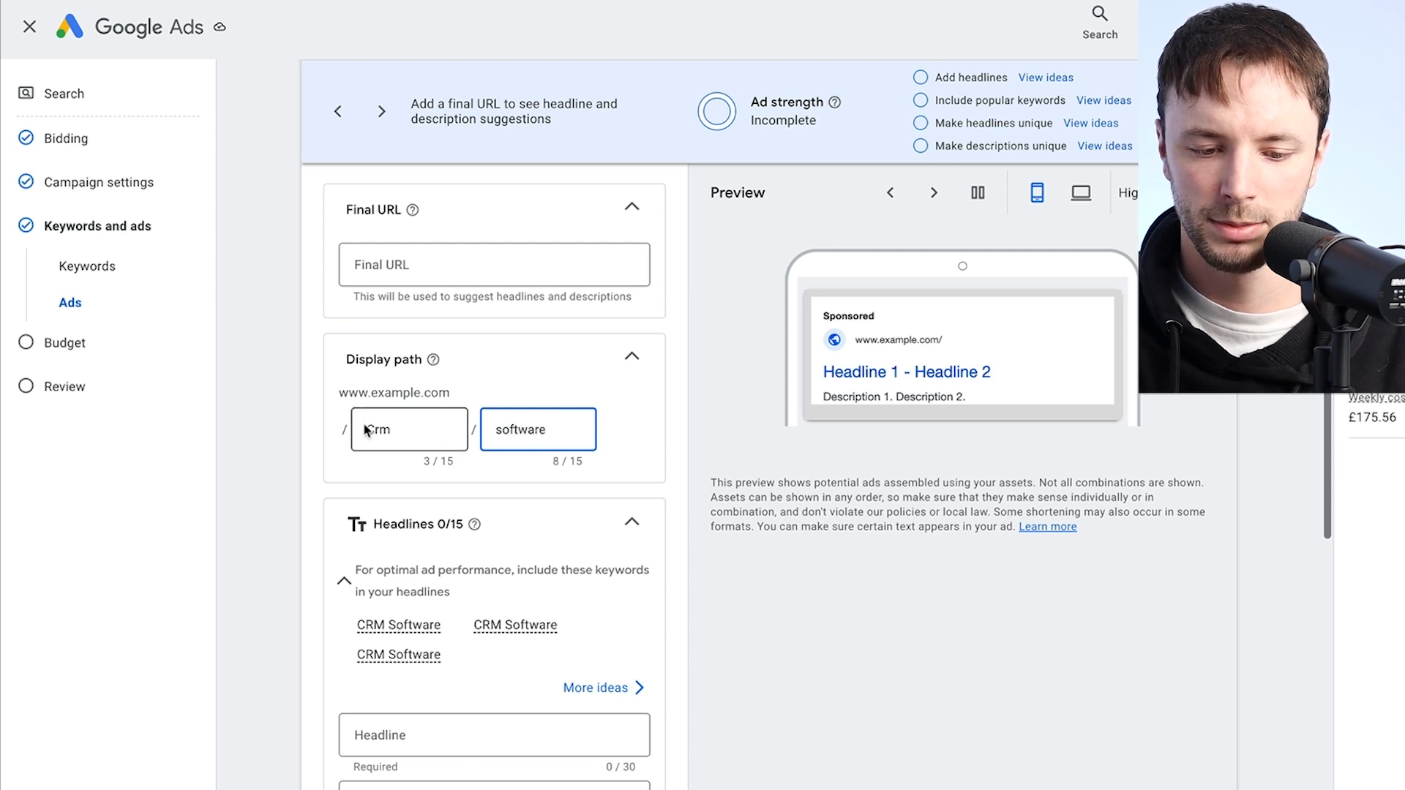
{"action": "left_click", "coordinate": [373, 430]}
{"action": "key", "text": "BackSpace"}
{"action": "type", "text": "c"}
Add CRM Software as the ad's first headline and pin it to show only in position 1
{"action": "scroll", "coordinate": [382, 489], "scroll_direction": "down", "scroll_amount": 3}
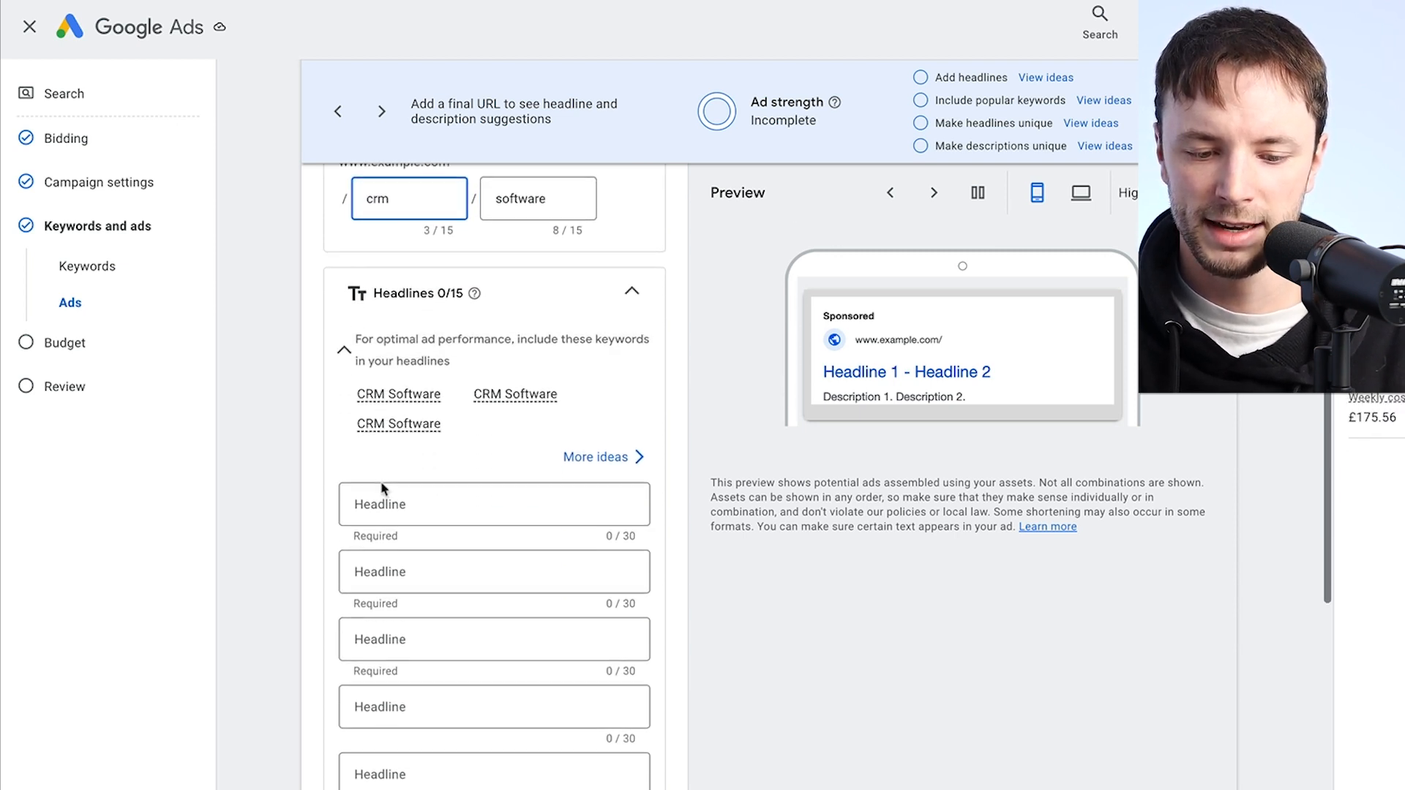
{"action": "left_click", "coordinate": [382, 501]}
{"action": "scroll", "coordinate": [382, 505], "scroll_direction": "down", "scroll_amount": 1}
{"action": "scroll", "coordinate": [383, 505], "scroll_direction": "down", "scroll_amount": 1}
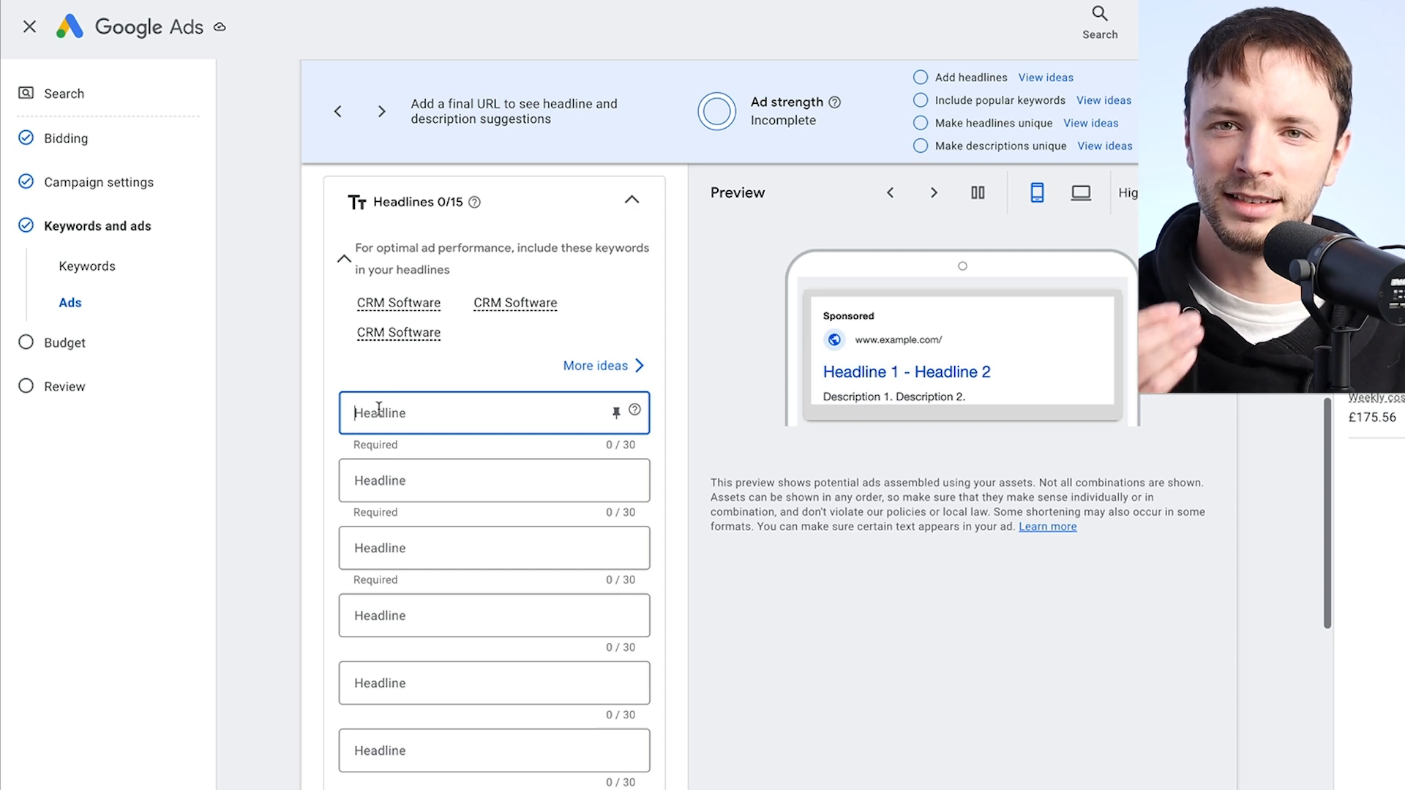
{"action": "type", "text": "CRM"}
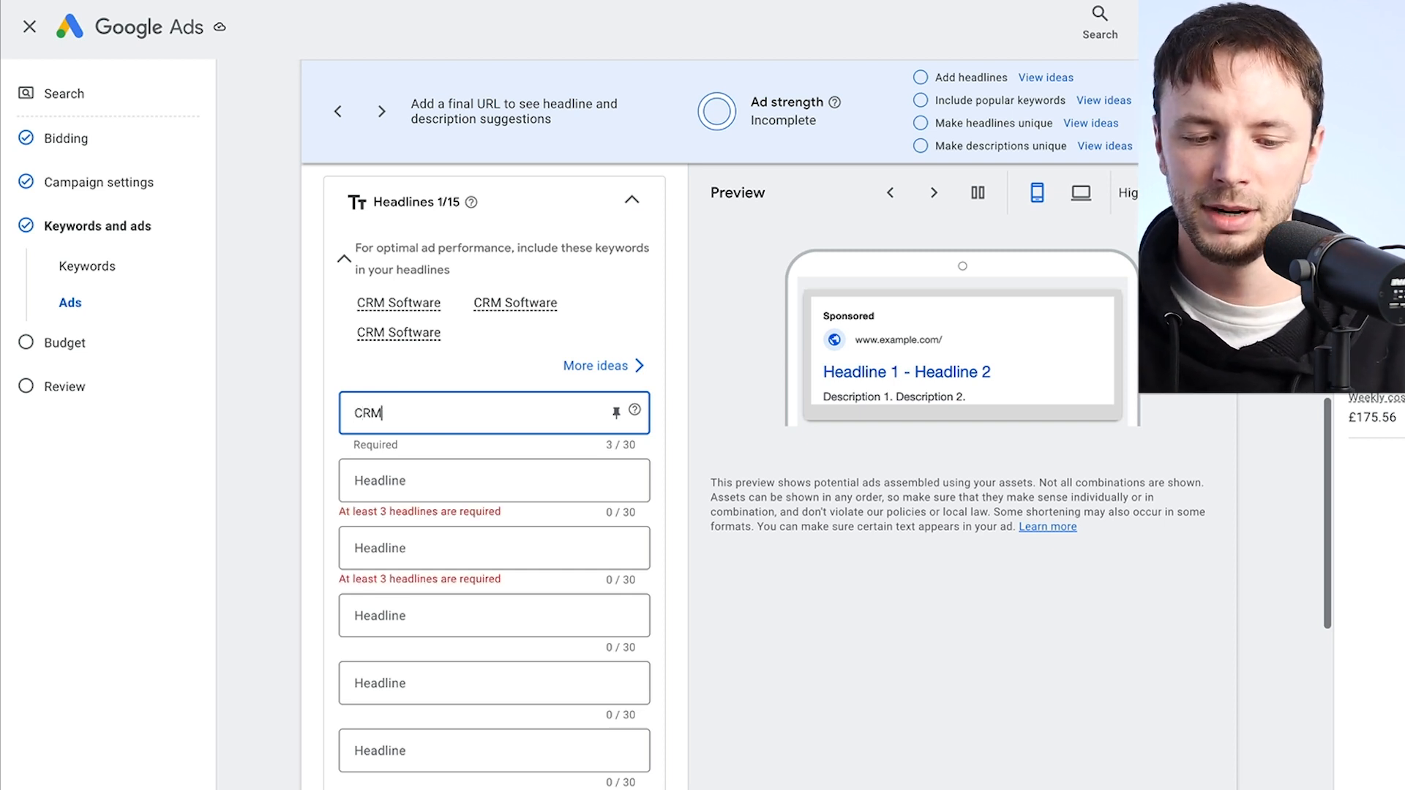
{"action": "type", "text": " Software"}
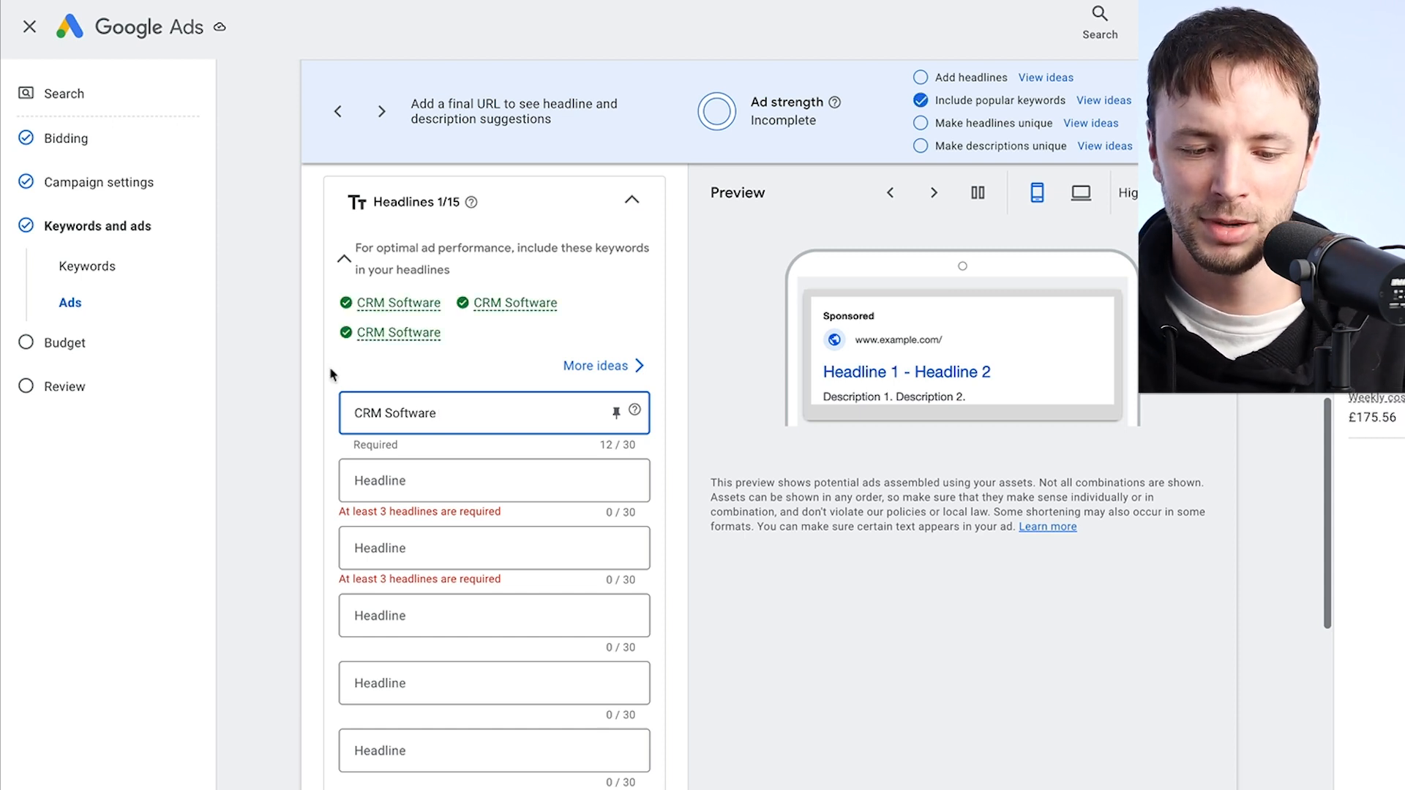
{"action": "left_click", "coordinate": [615, 415]}
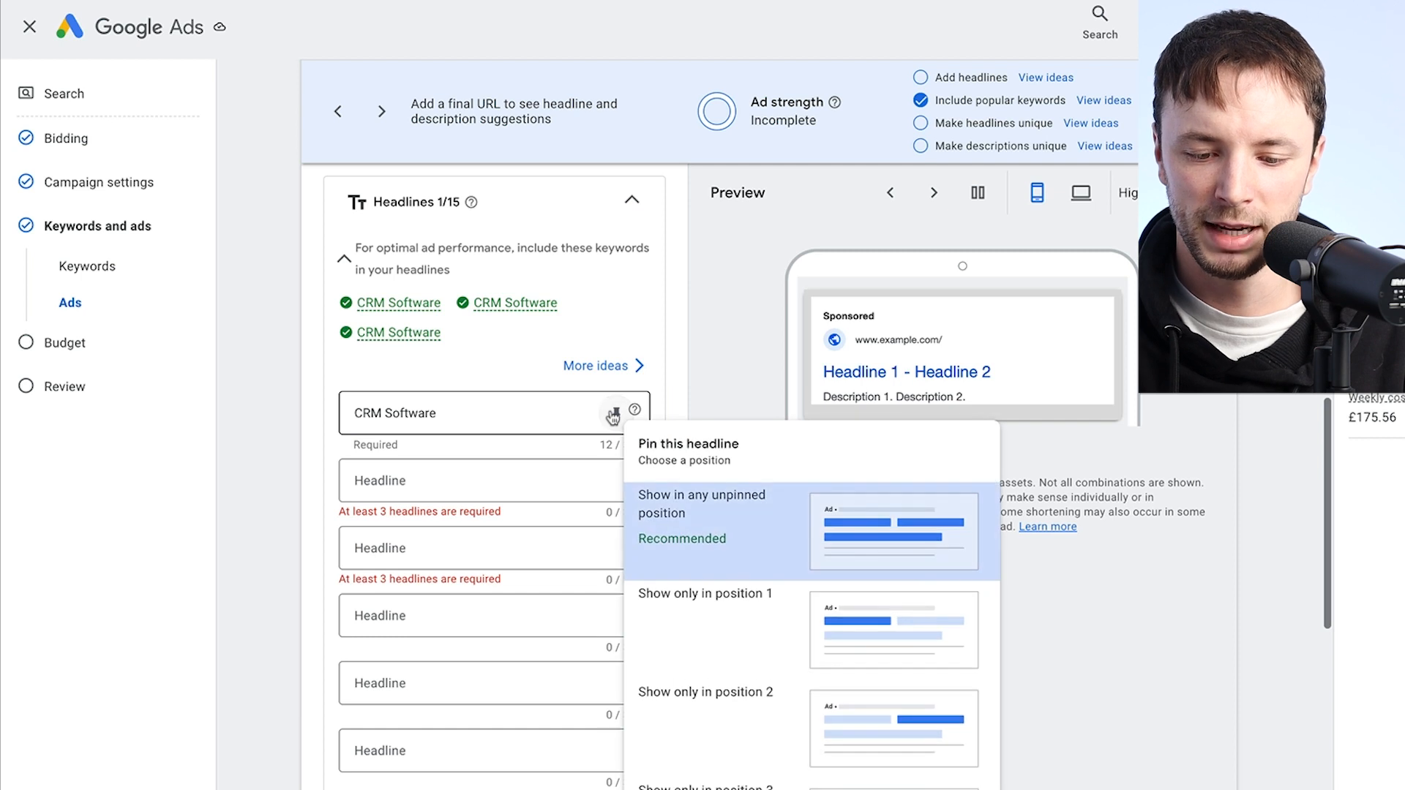
{"action": "left_click", "coordinate": [732, 586]}
Add Get 30 day trial as the ad's second headline, leaving it unpinned
{"action": "left_click", "coordinate": [475, 475]}
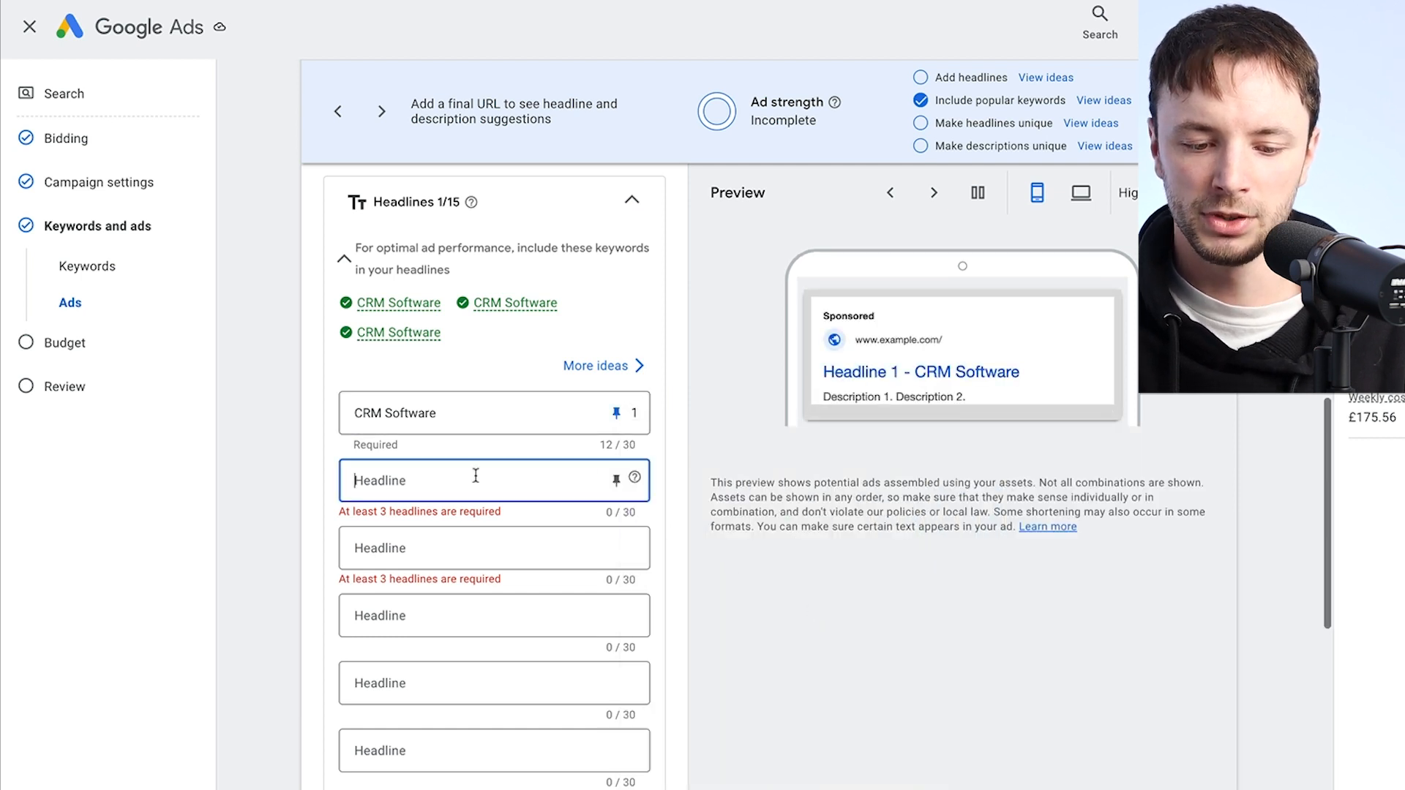
{"action": "type", "text": "Get 3"}
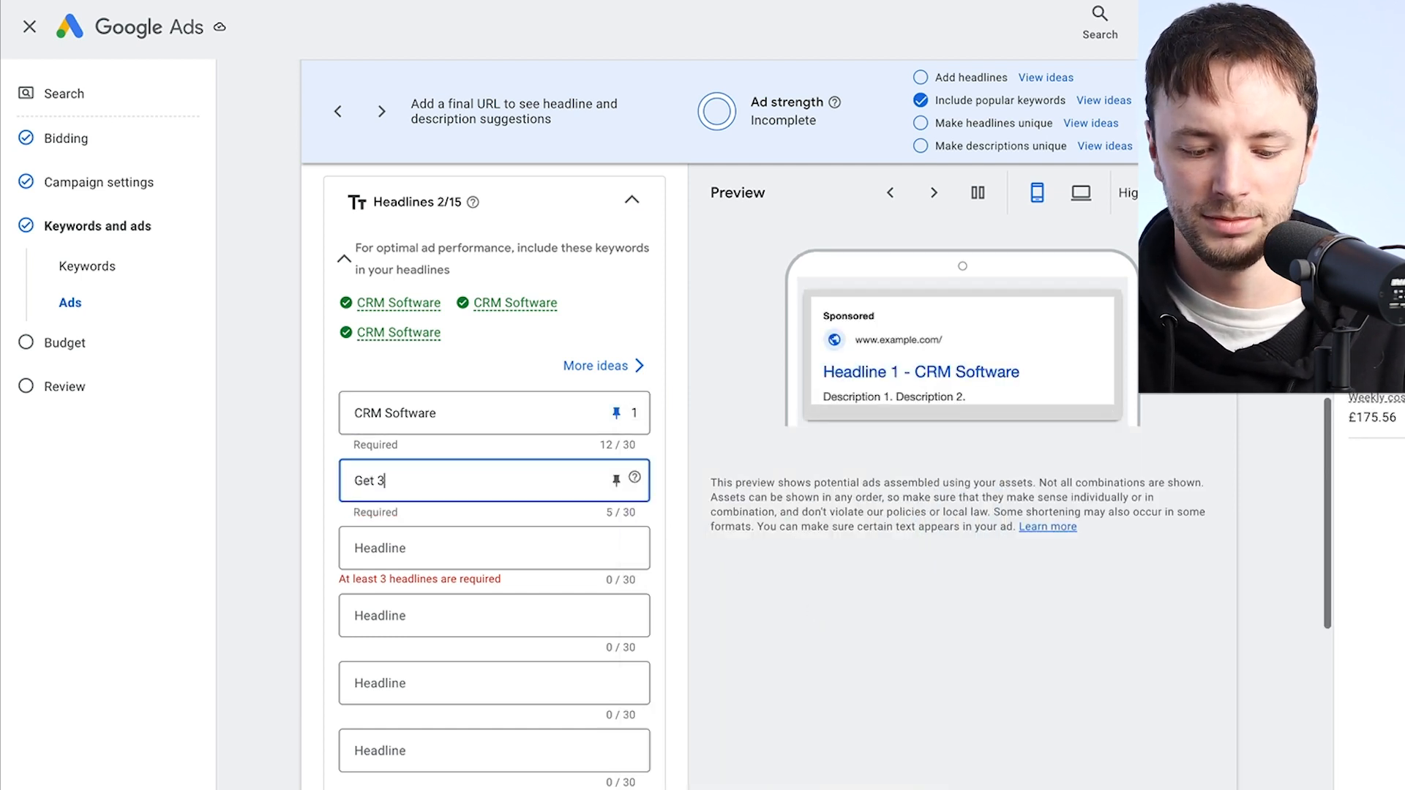
{"action": "type", "text": "0 day trial"}
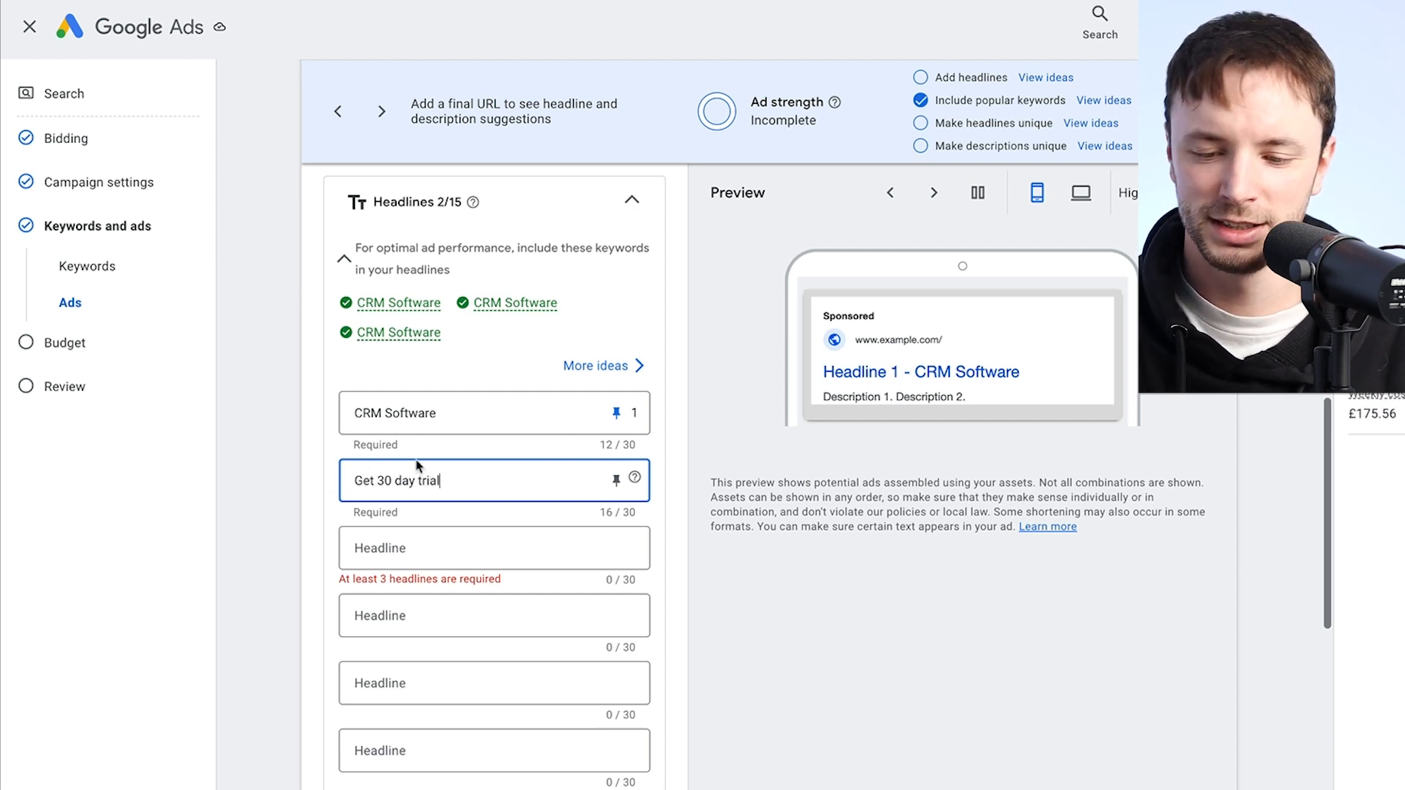
{"action": "left_click_drag", "start_coordinate": [472, 477], "coordinate": [405, 476]}
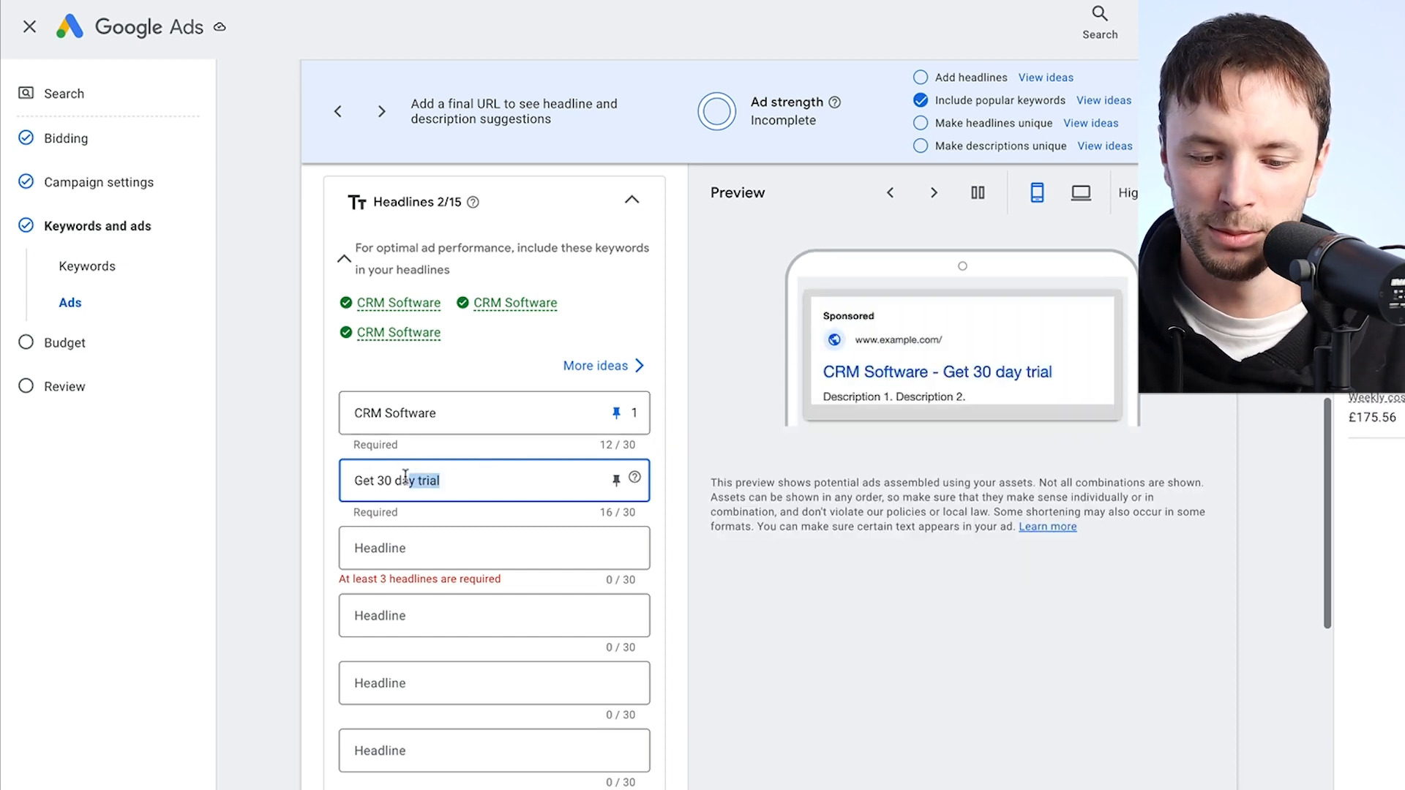
{"action": "left_click", "coordinate": [406, 476]}
{"action": "left_click_drag", "start_coordinate": [444, 414], "coordinate": [375, 414]}
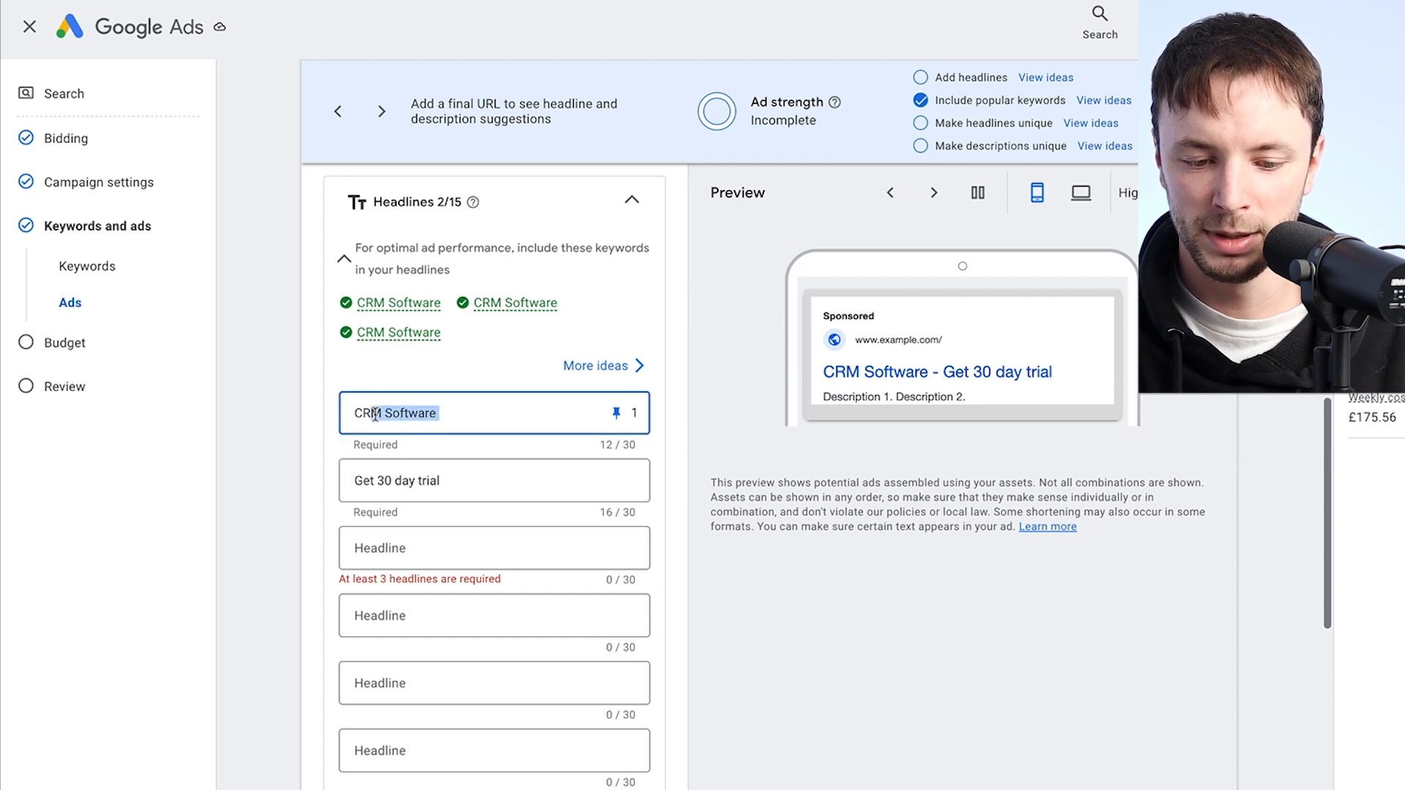
{"action": "key", "text": "Right"}
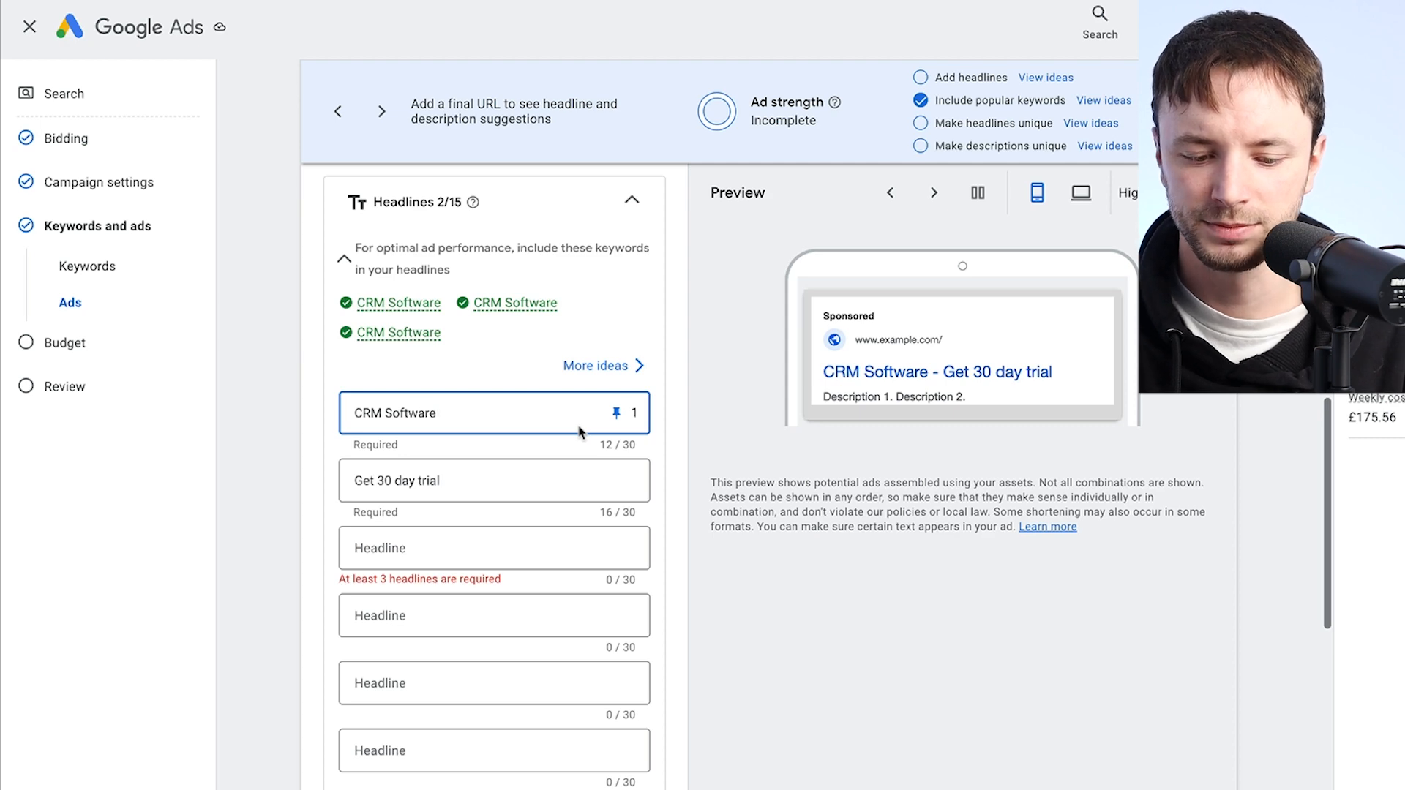
Review the remaining headline, description, business name, sitelink and callout fields without filling them in, and proceed to the Budget stage
{"action": "scroll", "coordinate": [579, 432], "scroll_direction": "down", "scroll_amount": 6}
{"action": "scroll", "coordinate": [472, 456], "scroll_direction": "up", "scroll_amount": 2}
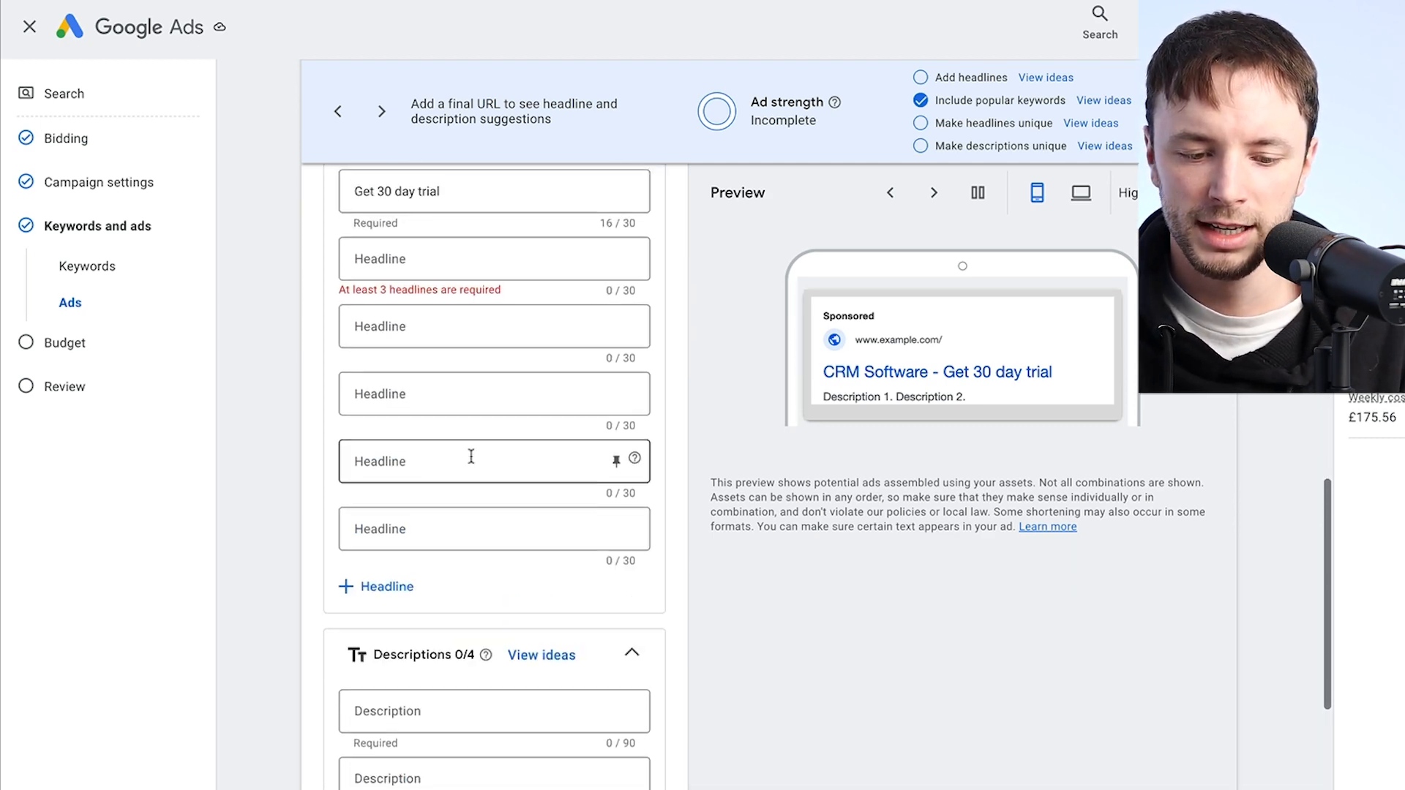
{"action": "scroll", "coordinate": [471, 456], "scroll_direction": "up", "scroll_amount": 5}
{"action": "scroll", "coordinate": [470, 376], "scroll_direction": "down", "scroll_amount": 8}
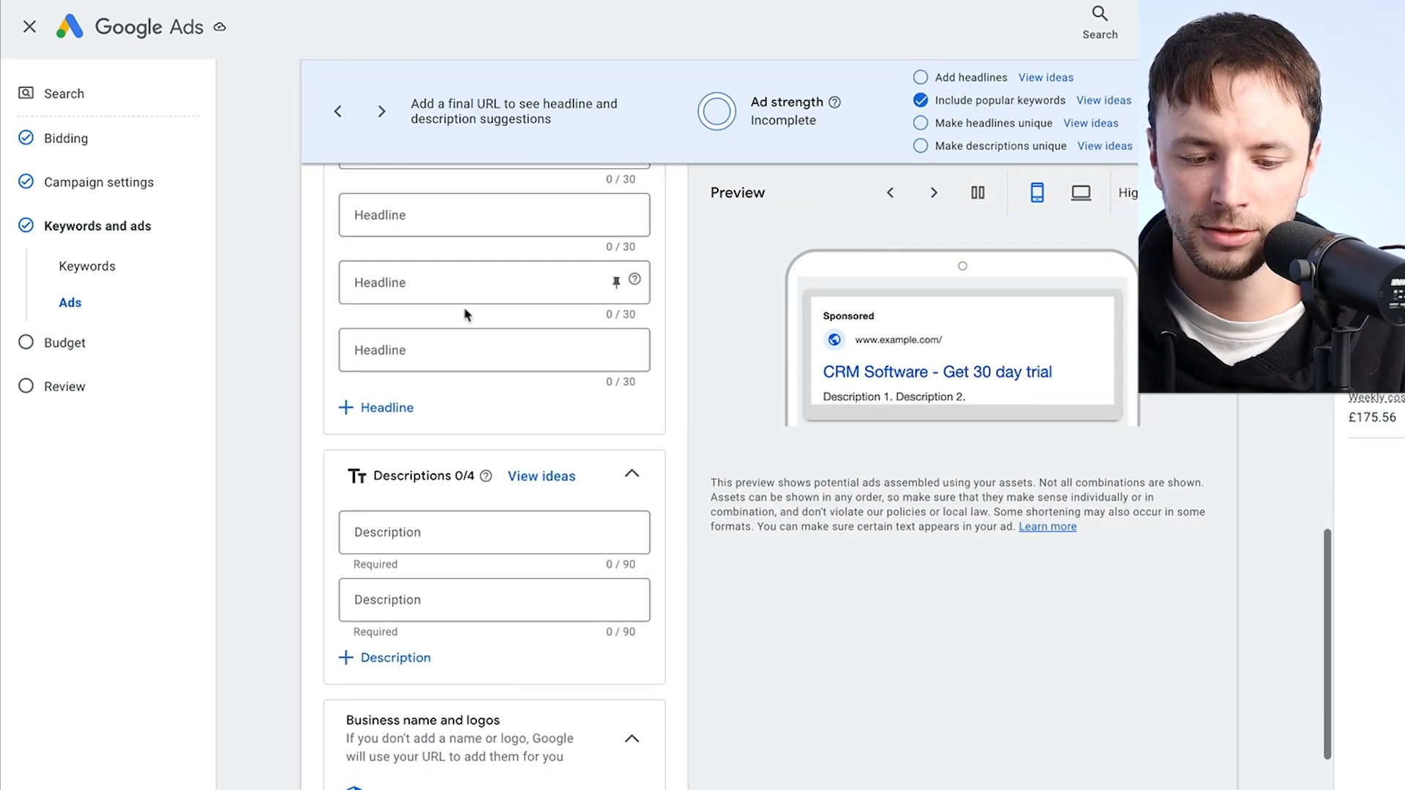
{"action": "scroll", "coordinate": [465, 307], "scroll_direction": "down", "scroll_amount": 3}
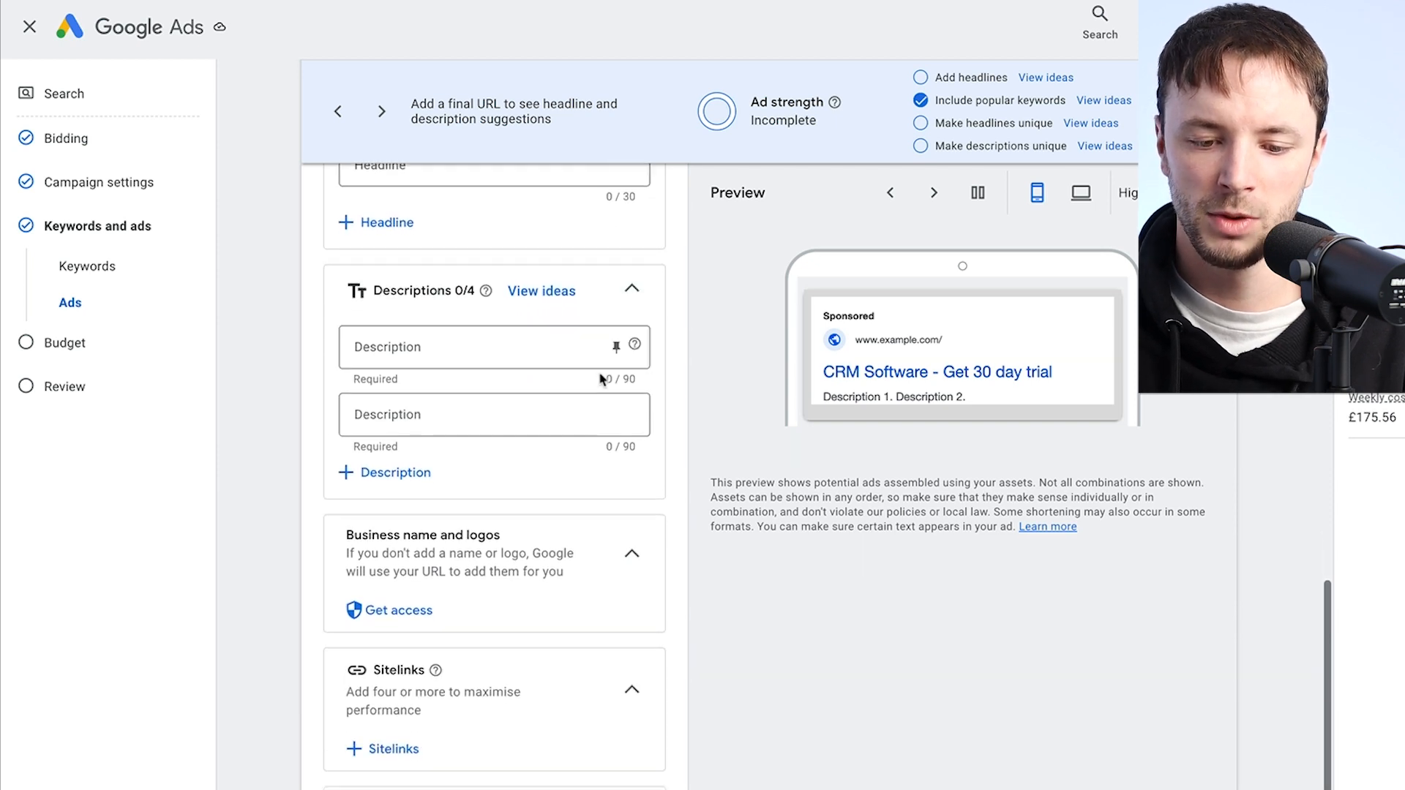
{"action": "left_click", "coordinate": [635, 362]}
{"action": "scroll", "coordinate": [440, 395], "scroll_direction": "down", "scroll_amount": 2}
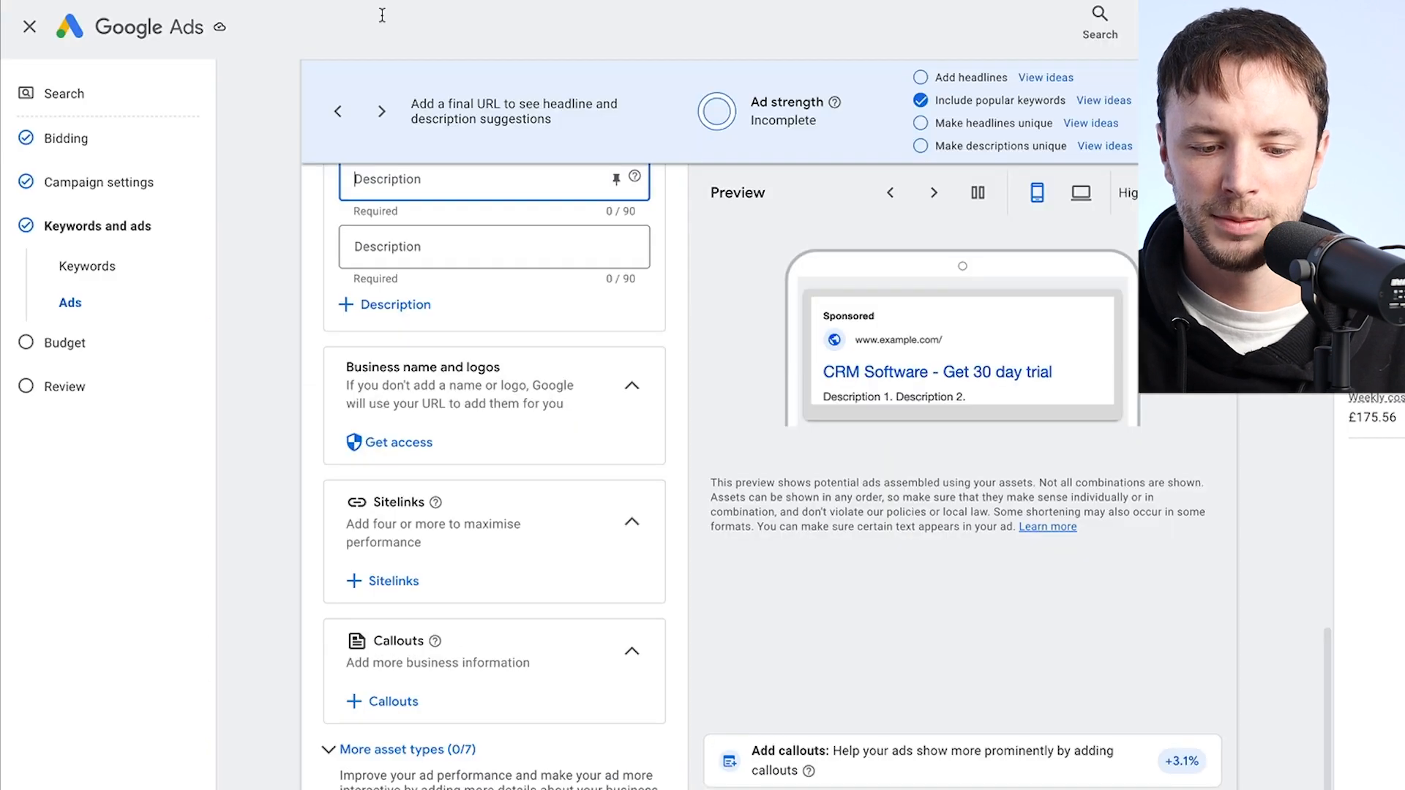
{"action": "scroll", "coordinate": [461, 349], "scroll_direction": "down", "scroll_amount": 1}
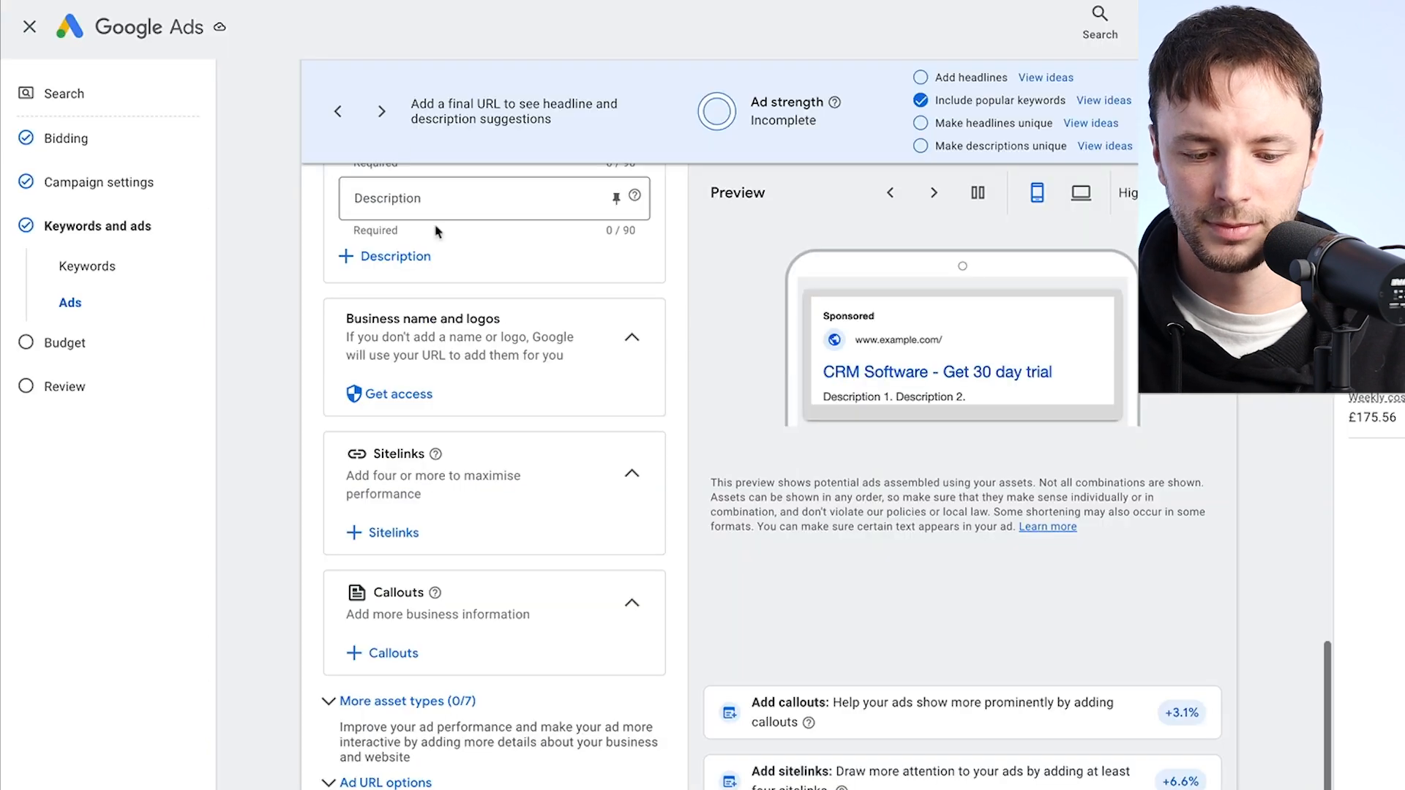
{"action": "scroll", "coordinate": [439, 401], "scroll_direction": "down", "scroll_amount": 1}
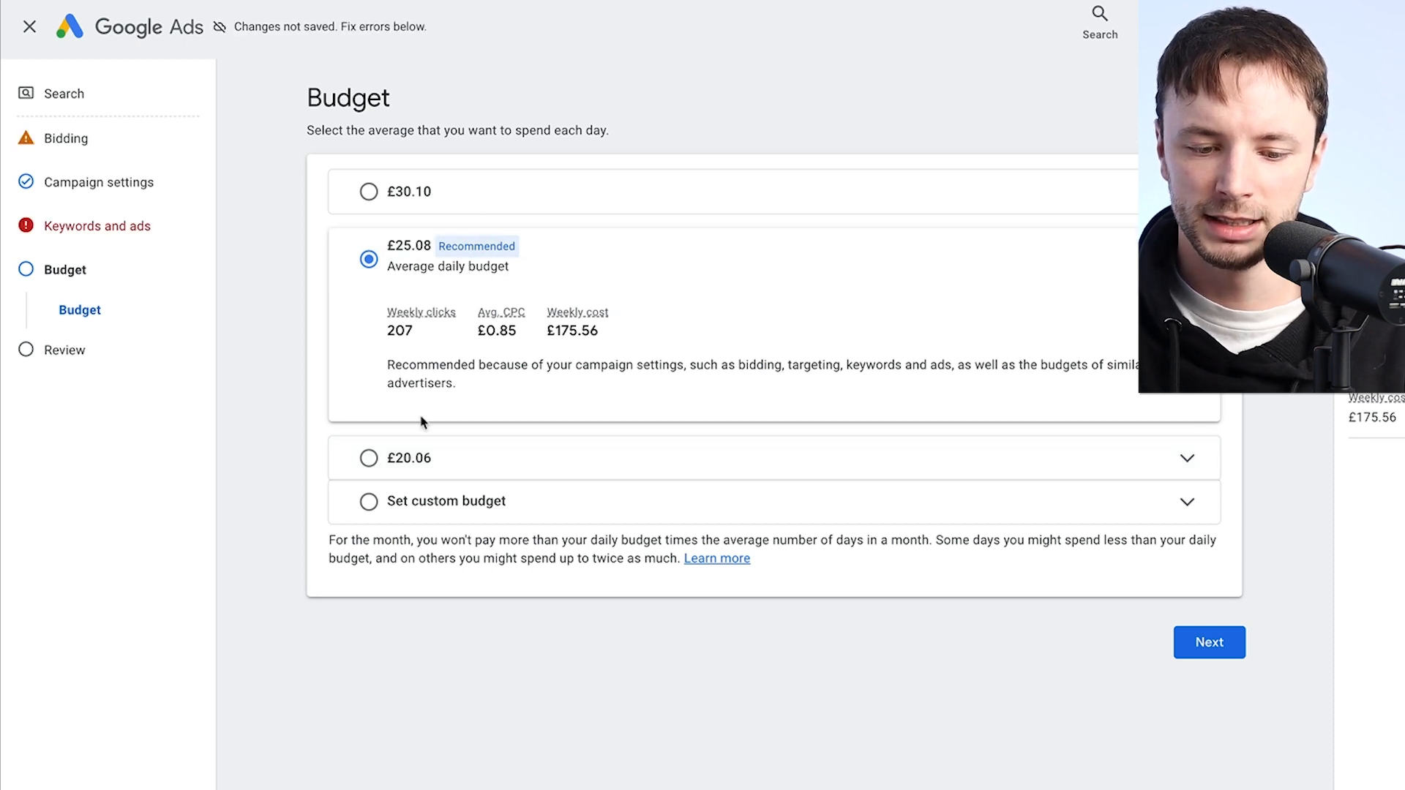
Set a custom average daily budget of £100 for the campaign and proceed to the Review stage
{"action": "left_click", "coordinate": [399, 516]}
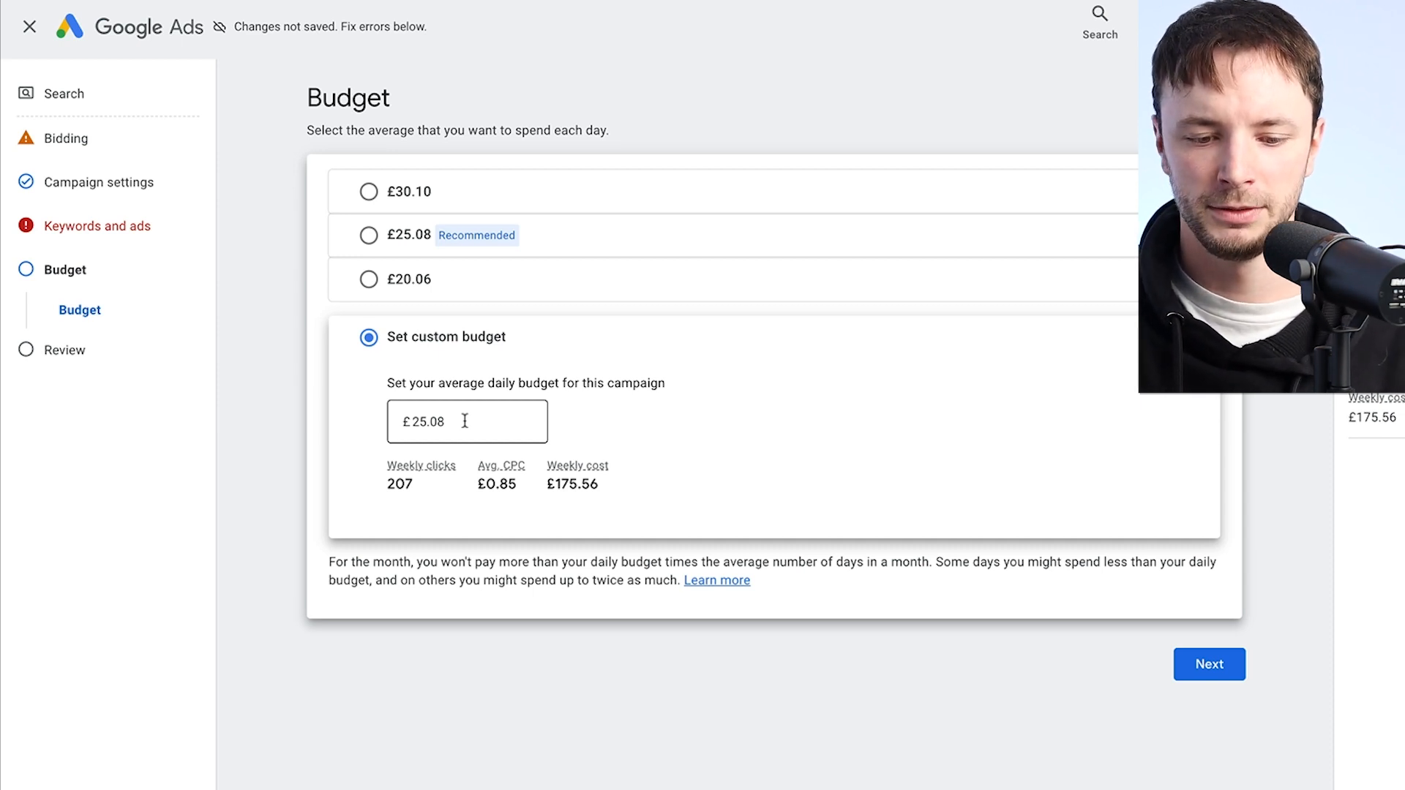
{"action": "left_click", "coordinate": [466, 418]}
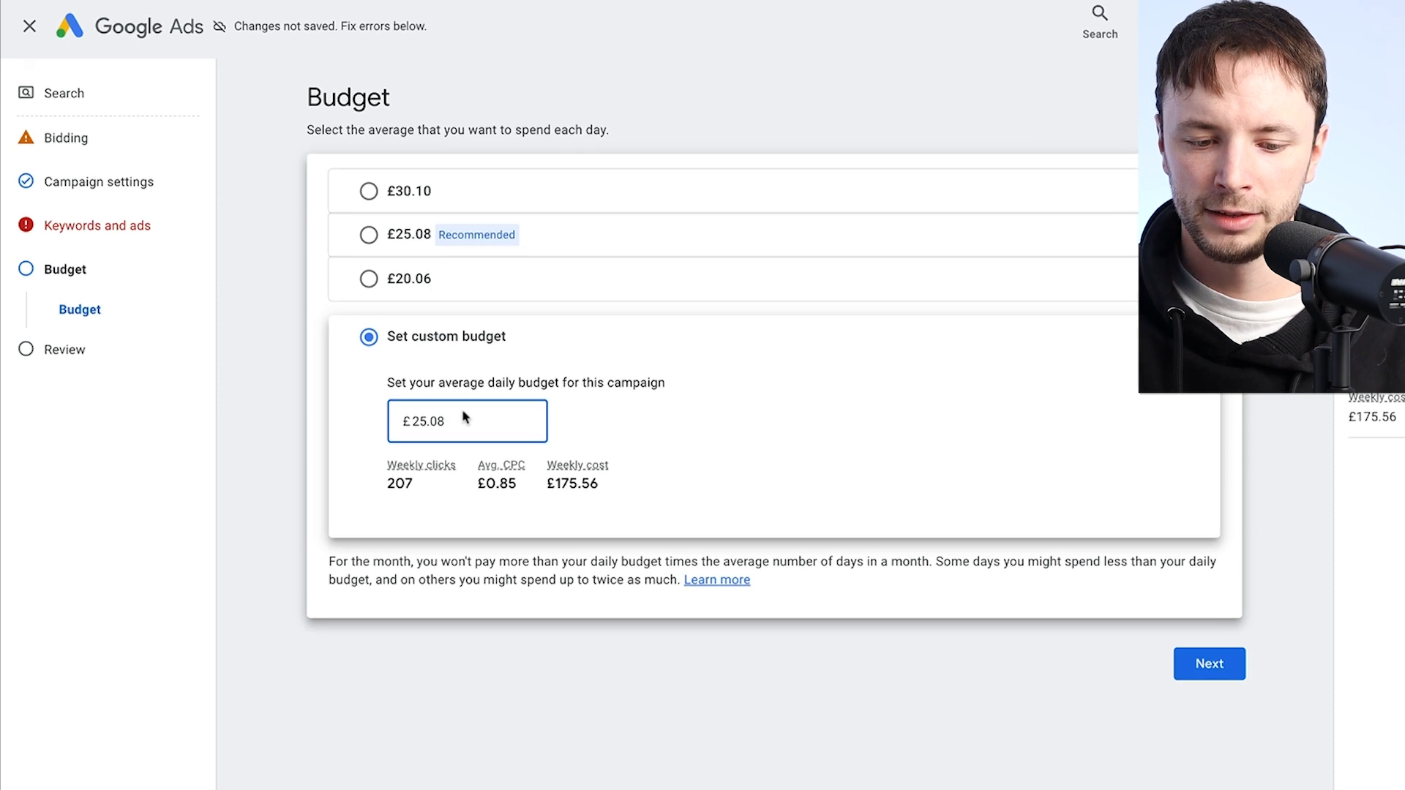
{"action": "left_click_drag", "start_coordinate": [463, 420], "coordinate": [404, 420]}
{"action": "type", "text": "100"}
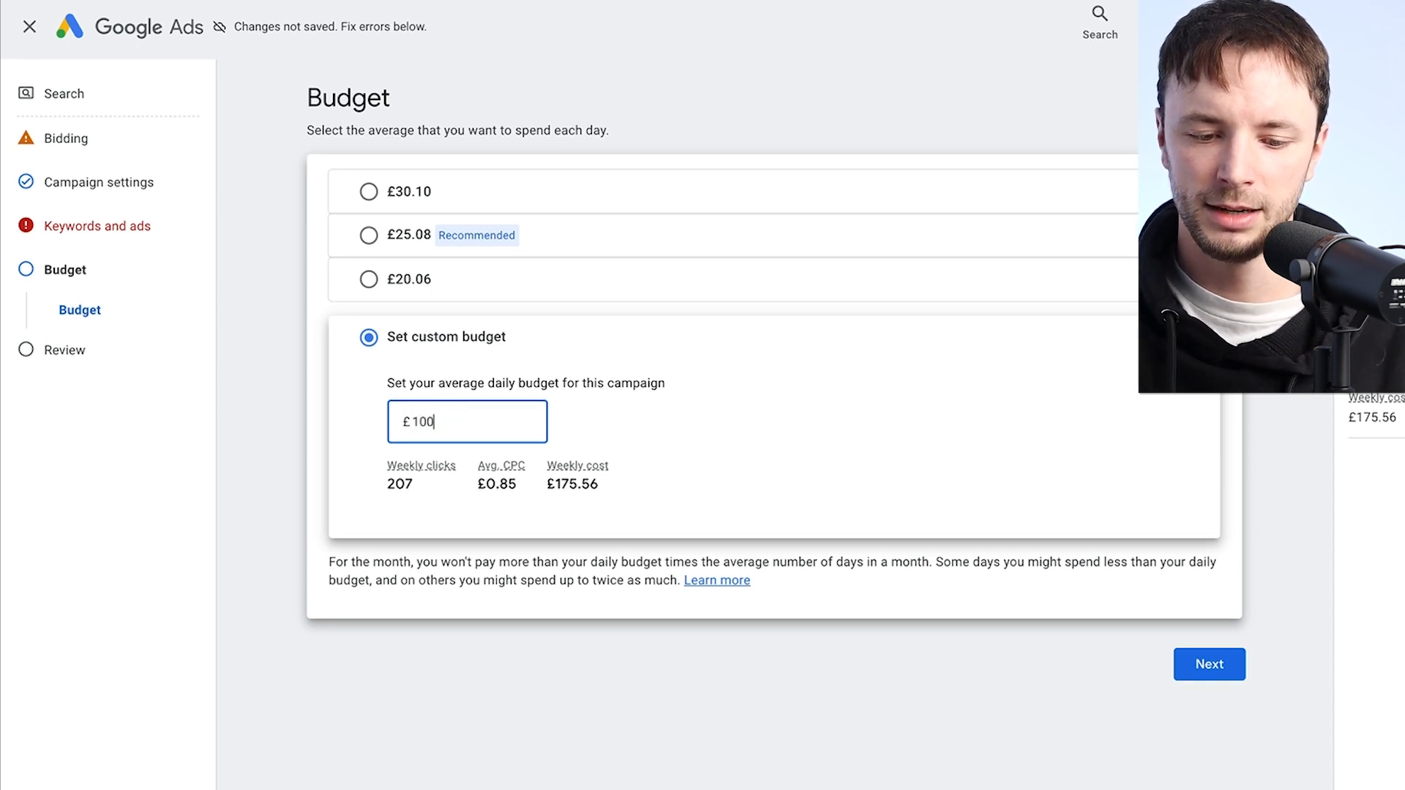
{"action": "left_click", "coordinate": [774, 481]}
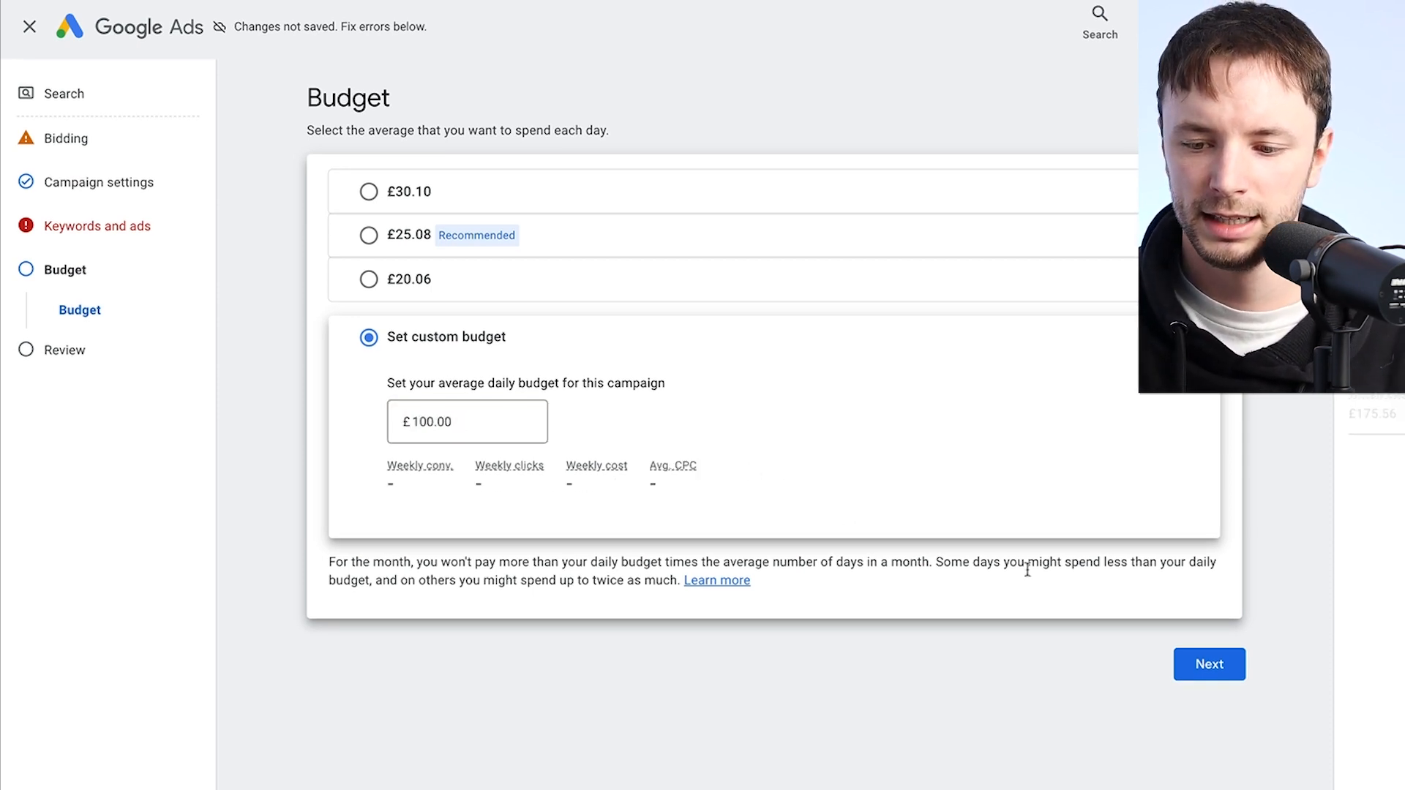
{"action": "left_click", "coordinate": [1218, 670]}
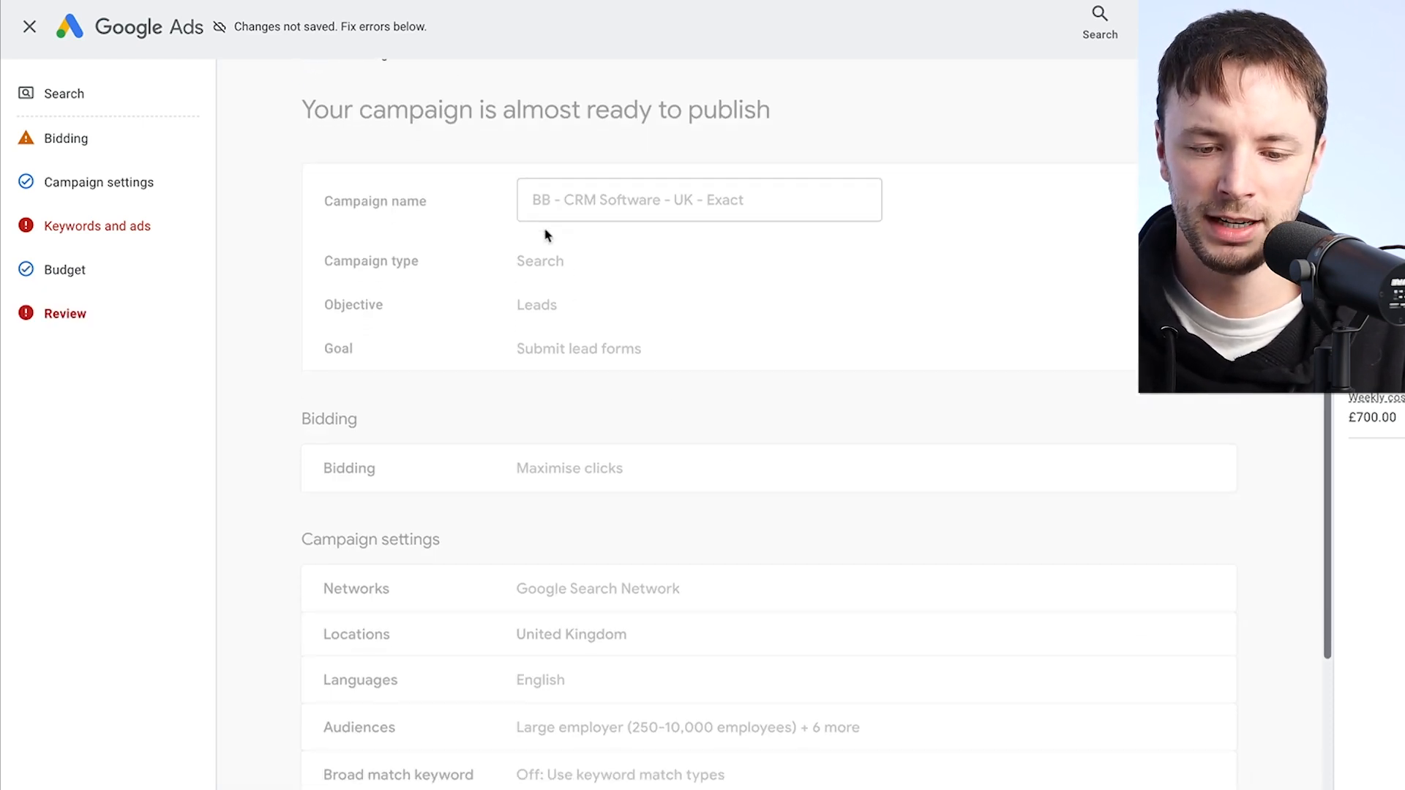
Review the campaign summary, covering the campaign name, bidding, campaign settings, keywords and ads, and budget
{"action": "scroll", "coordinate": [547, 234], "scroll_direction": "down", "scroll_amount": 1}
{"action": "scroll", "coordinate": [626, 187], "scroll_direction": "down", "scroll_amount": 1}
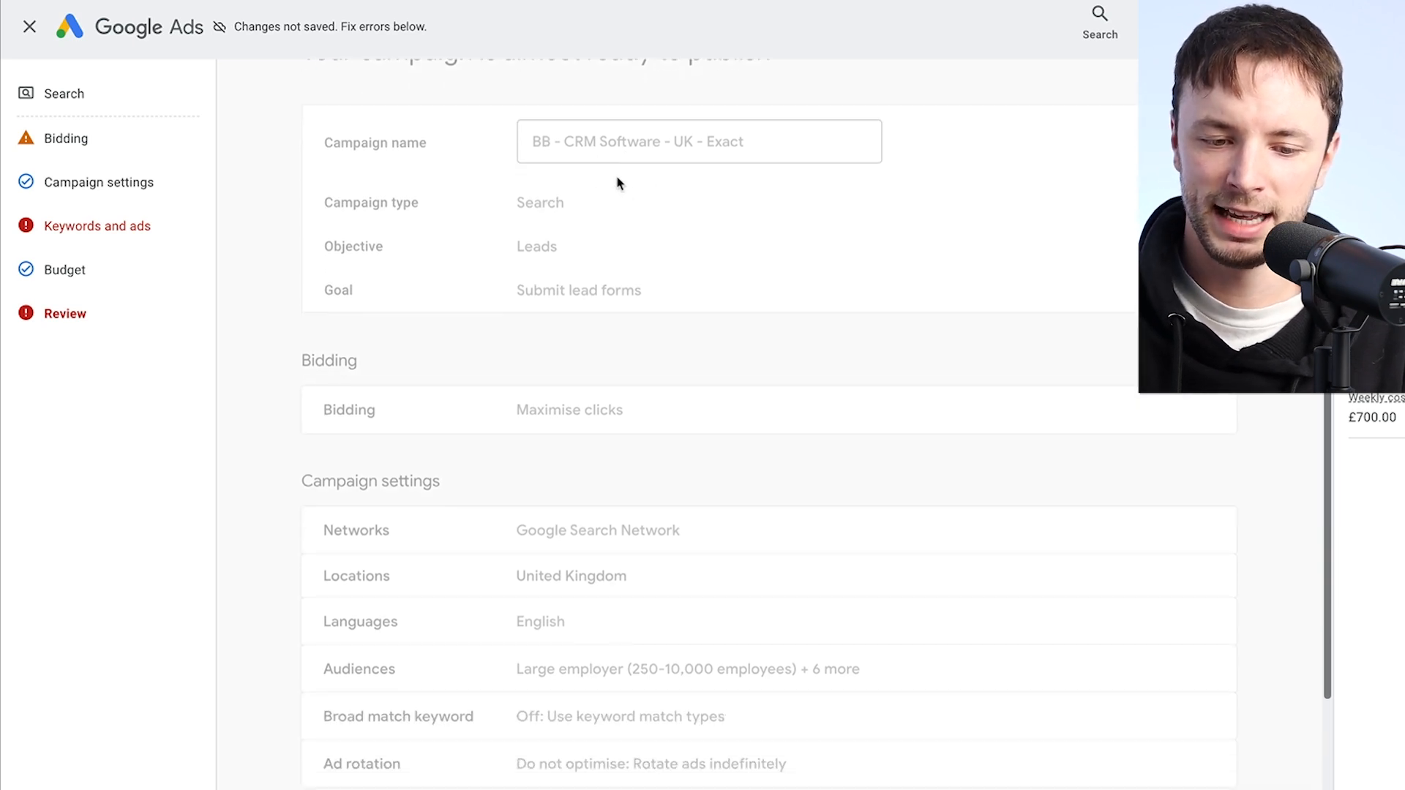
{"action": "scroll", "coordinate": [559, 210], "scroll_direction": "down", "scroll_amount": 1}
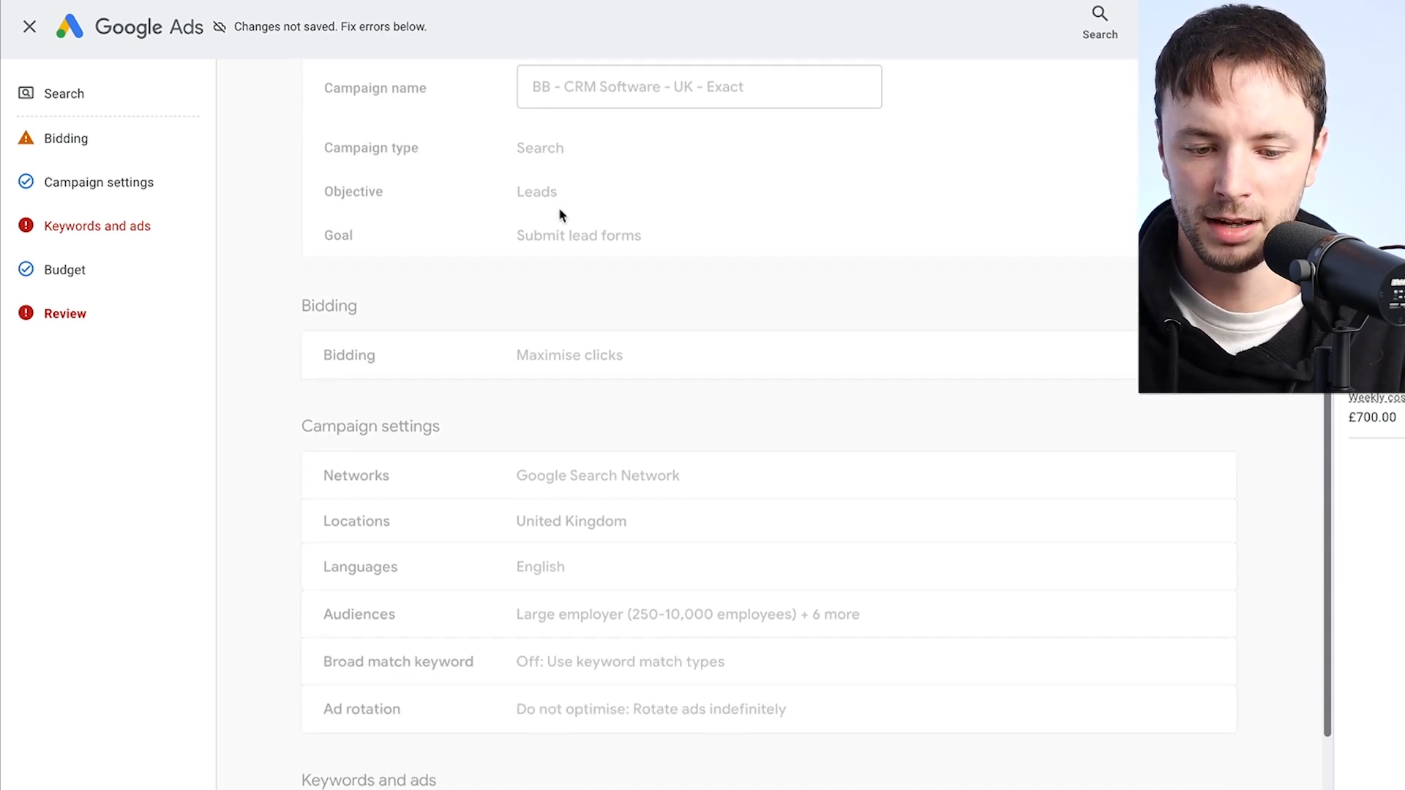
{"action": "scroll", "coordinate": [560, 208], "scroll_direction": "down", "scroll_amount": 2}
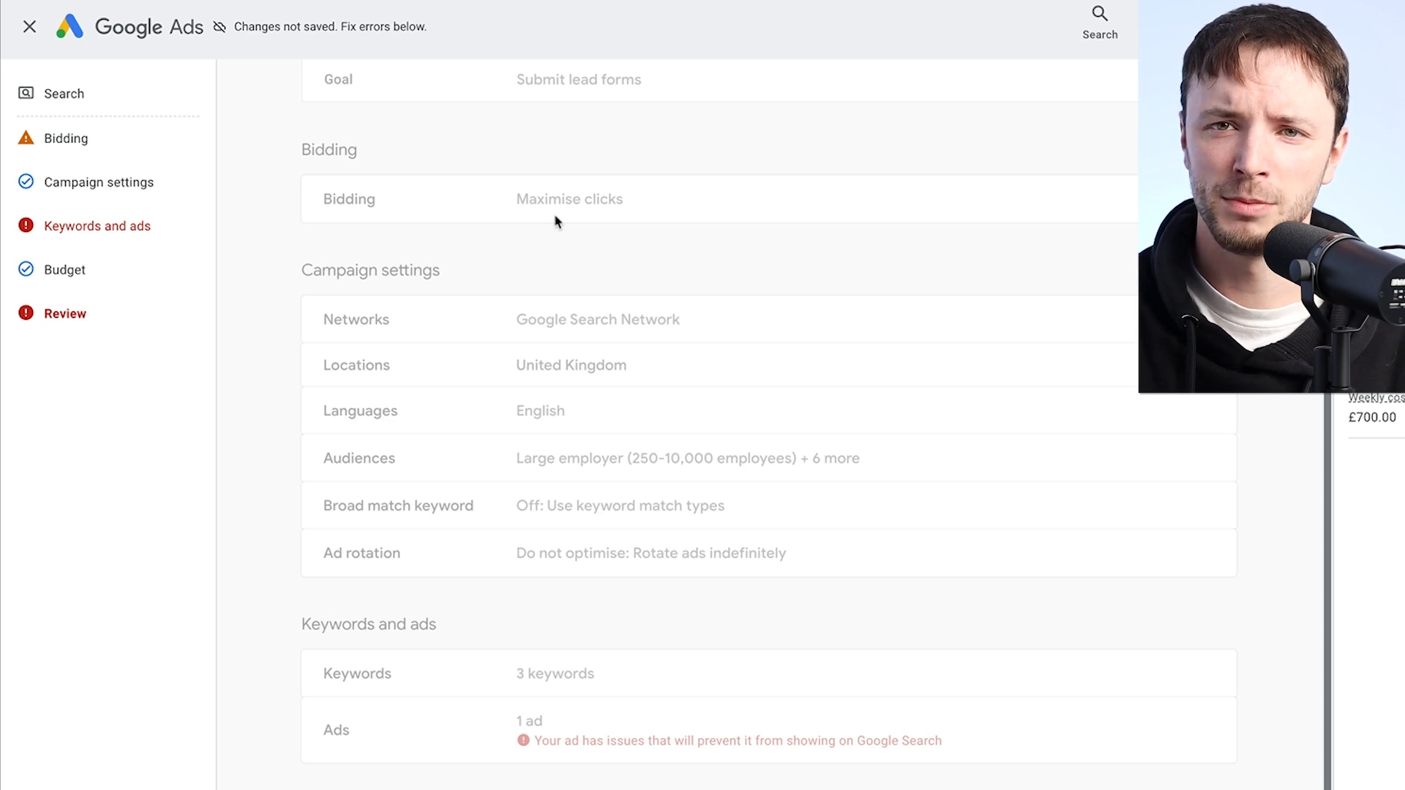
{"action": "scroll", "coordinate": [557, 221], "scroll_direction": "down", "scroll_amount": 1}
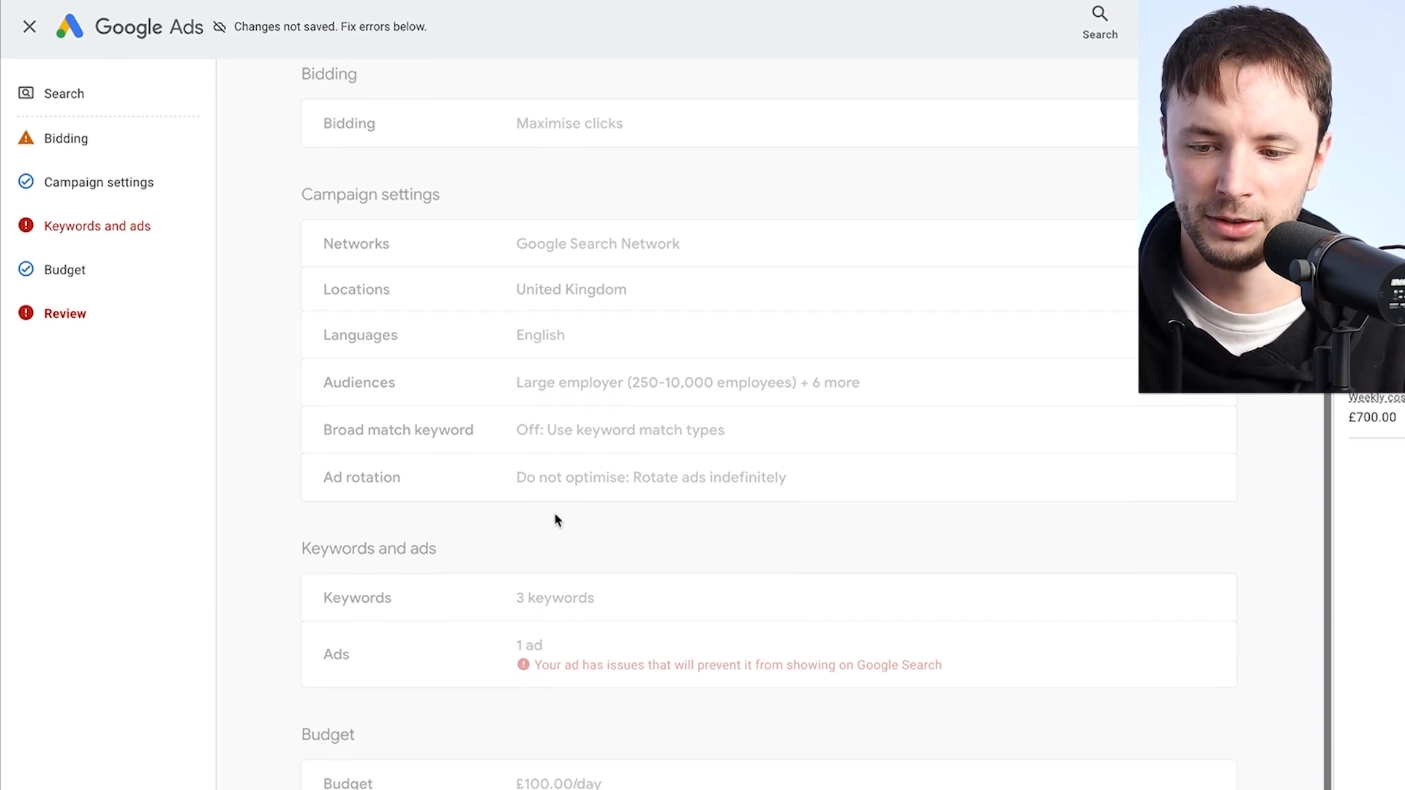
{"action": "scroll", "coordinate": [556, 519], "scroll_direction": "up", "scroll_amount": 5}
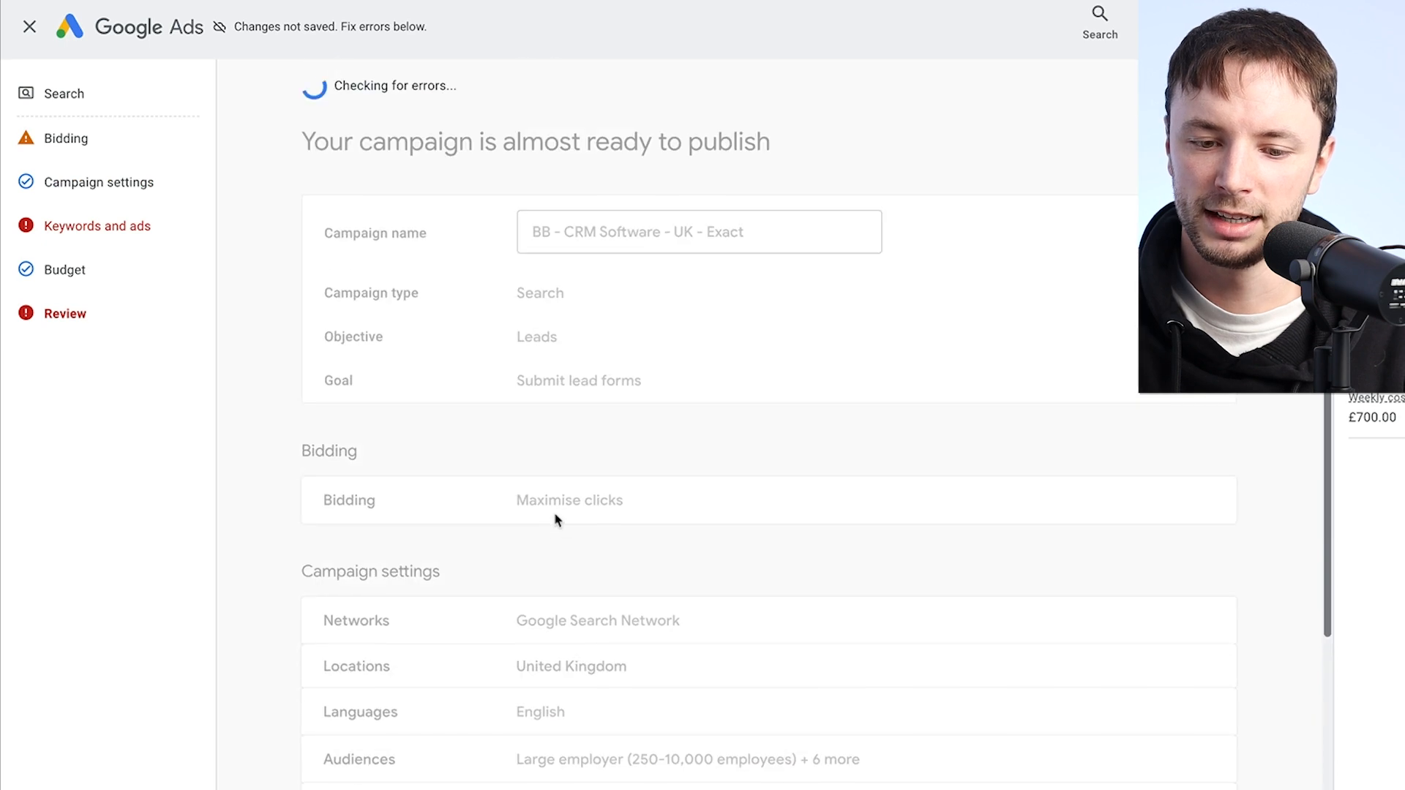
{"action": "scroll", "coordinate": [553, 505], "scroll_direction": "down", "scroll_amount": 5}
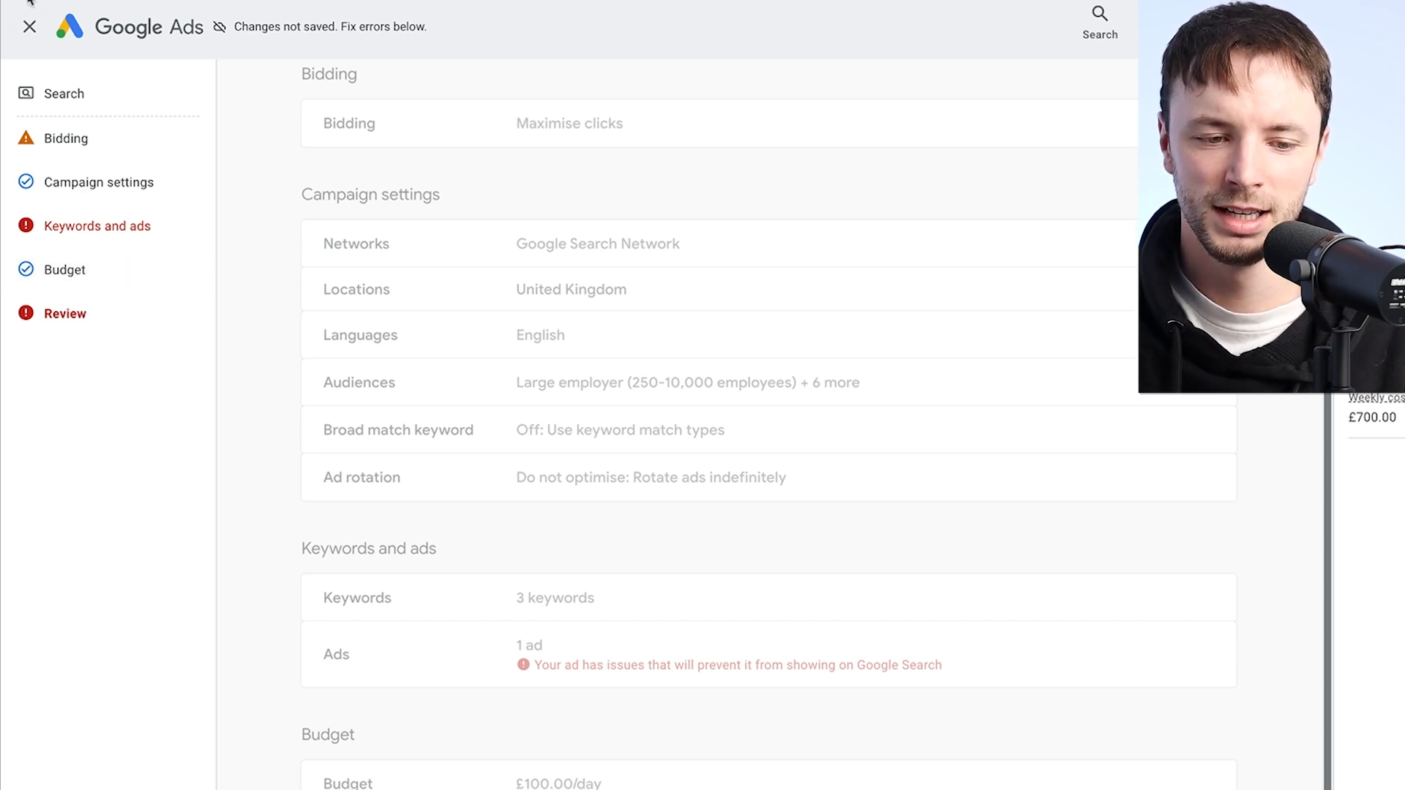
Exit campaign creation, discarding the unsaved draft changes, and open the account's conversions summary
{"action": "left_click", "coordinate": [29, 29]}
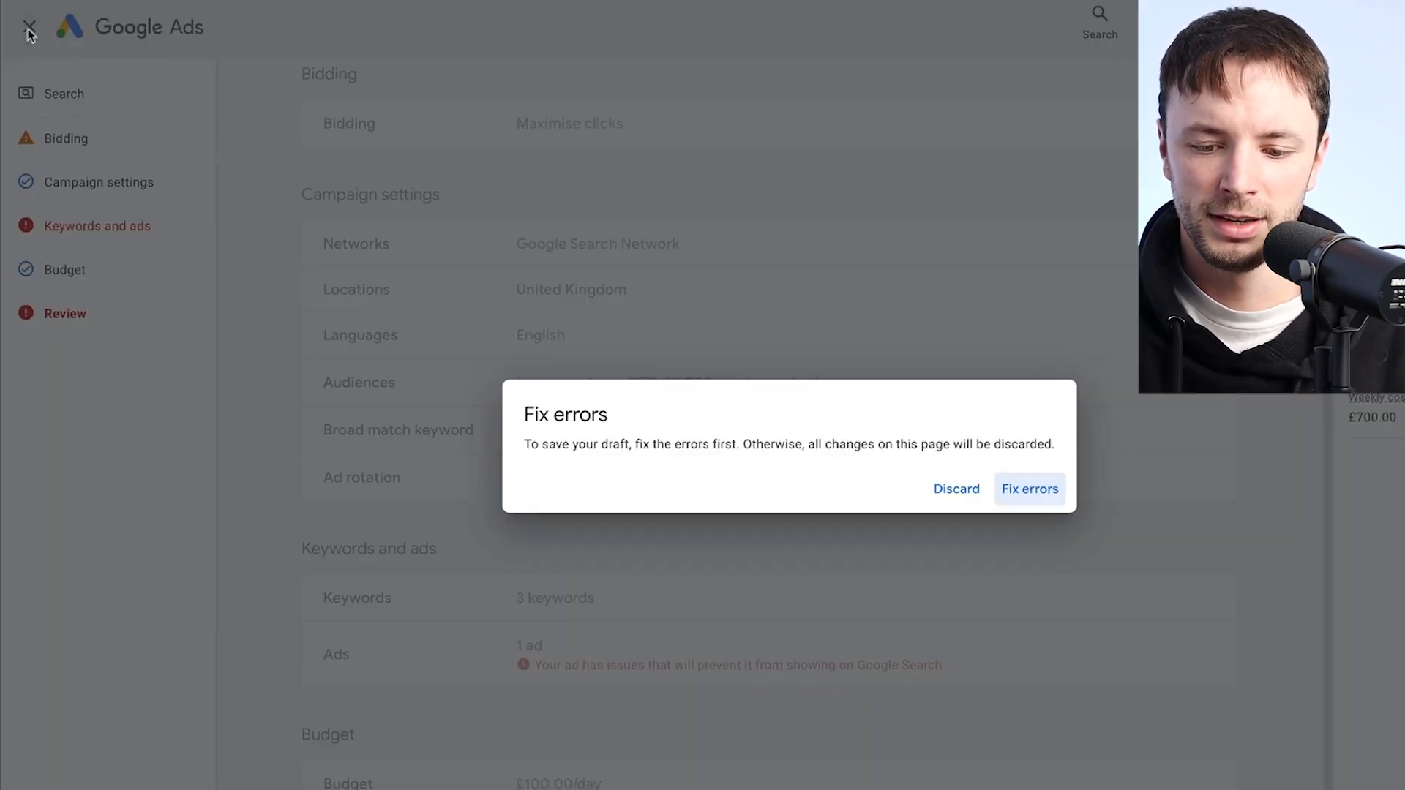
{"action": "left_click", "coordinate": [956, 489]}
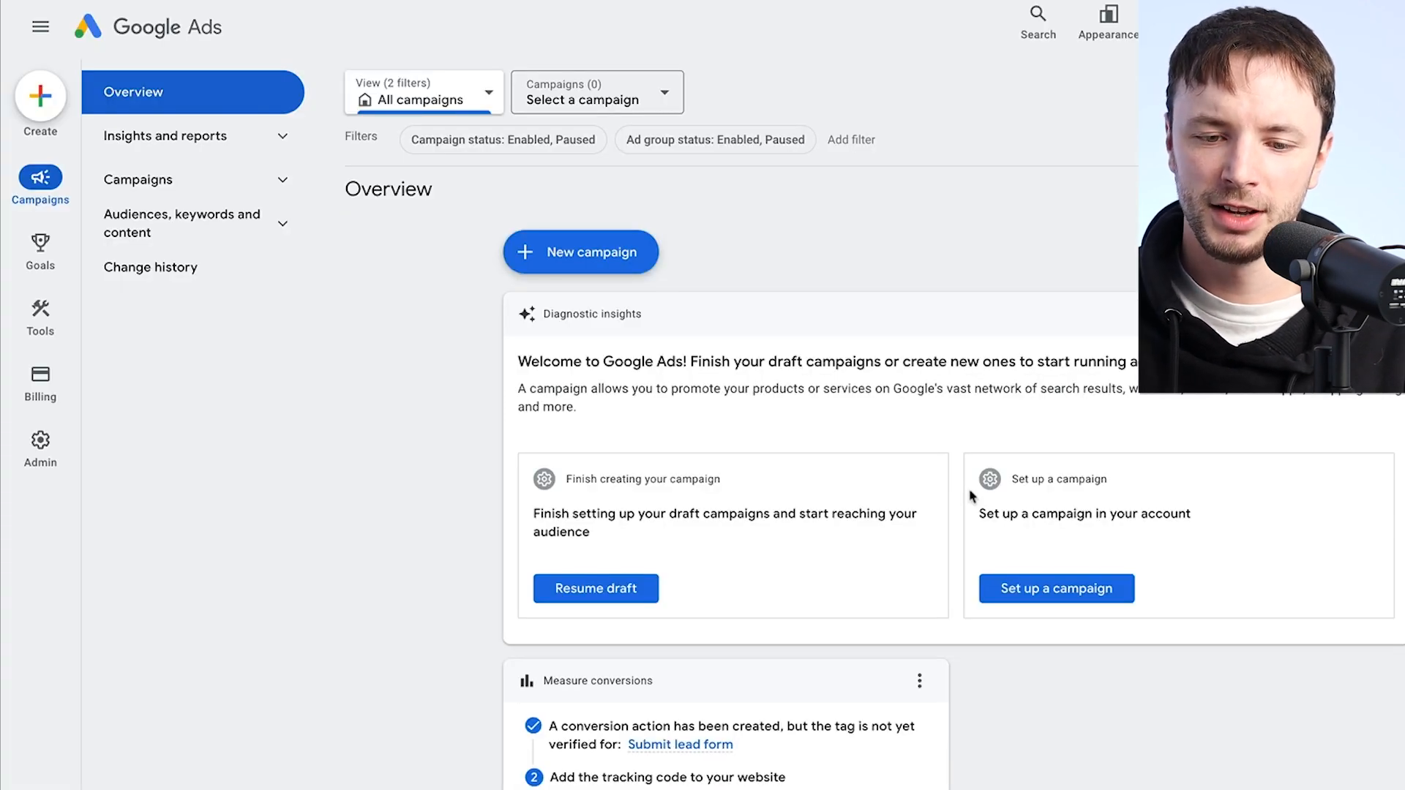
{"action": "mouse_move", "coordinate": [39, 260]}
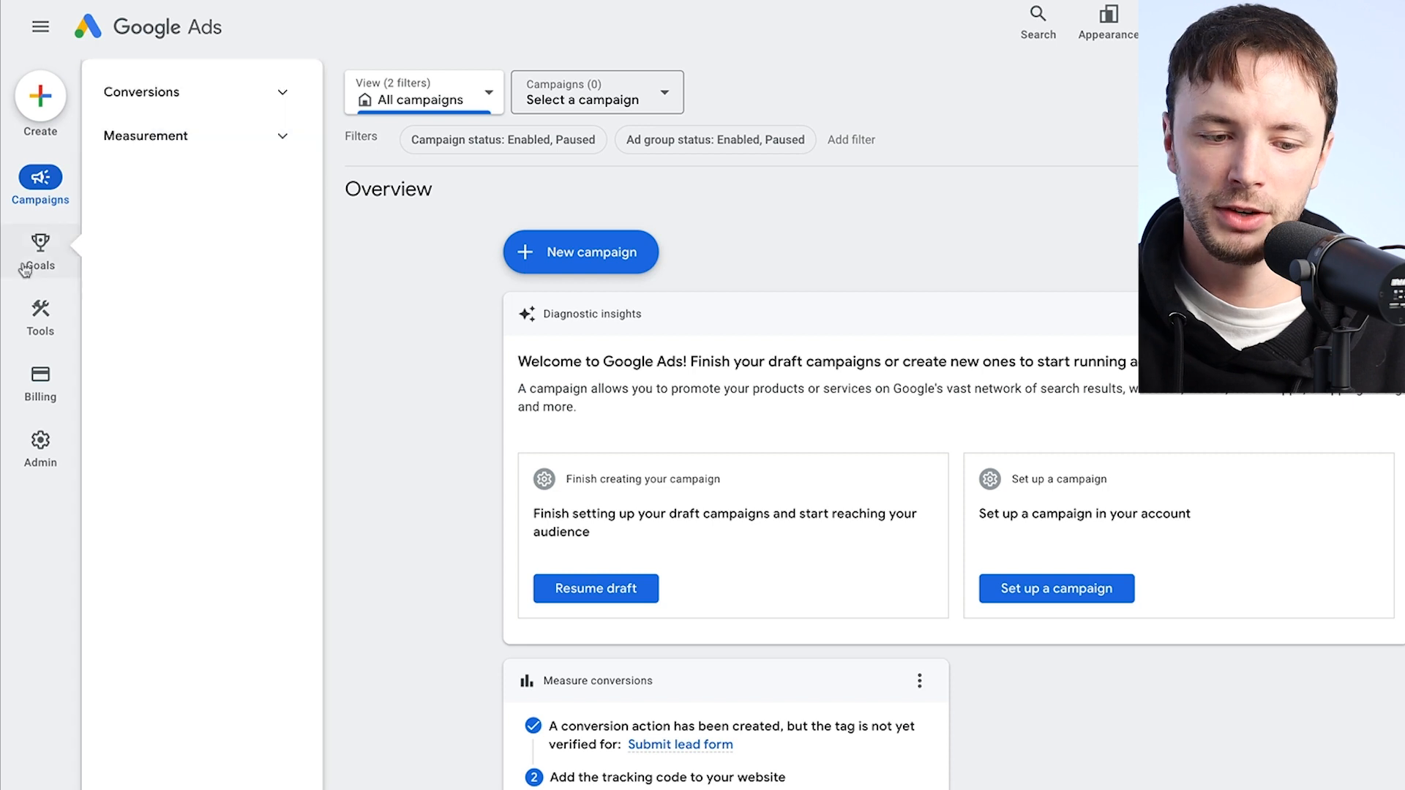
{"action": "left_click", "coordinate": [192, 99]}
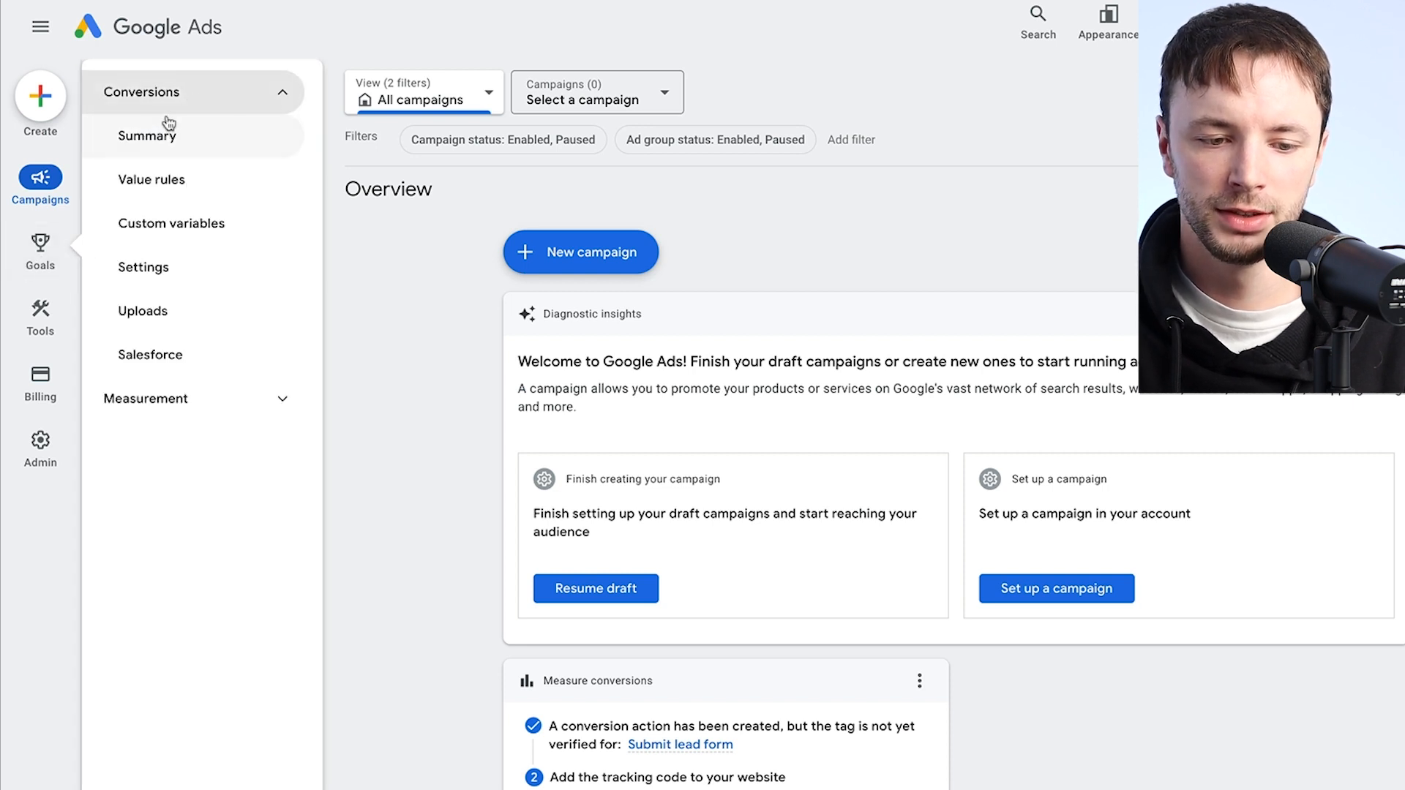
{"action": "left_click", "coordinate": [165, 140]}
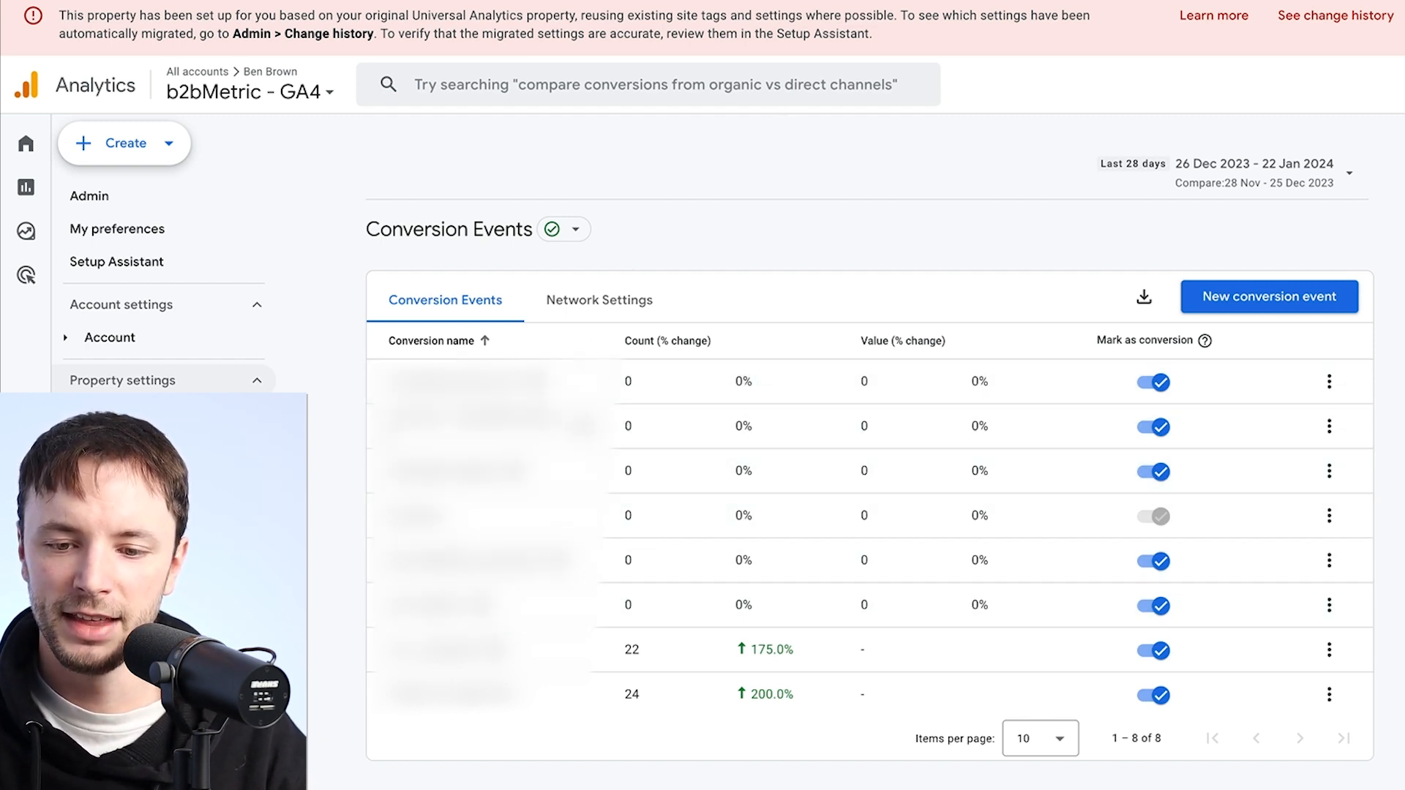
Switch from Google Analytics back to Google Ads and view the linked accounts page listing the Google products that can be connected
{"action": "left_click", "coordinate": [732, 1]}
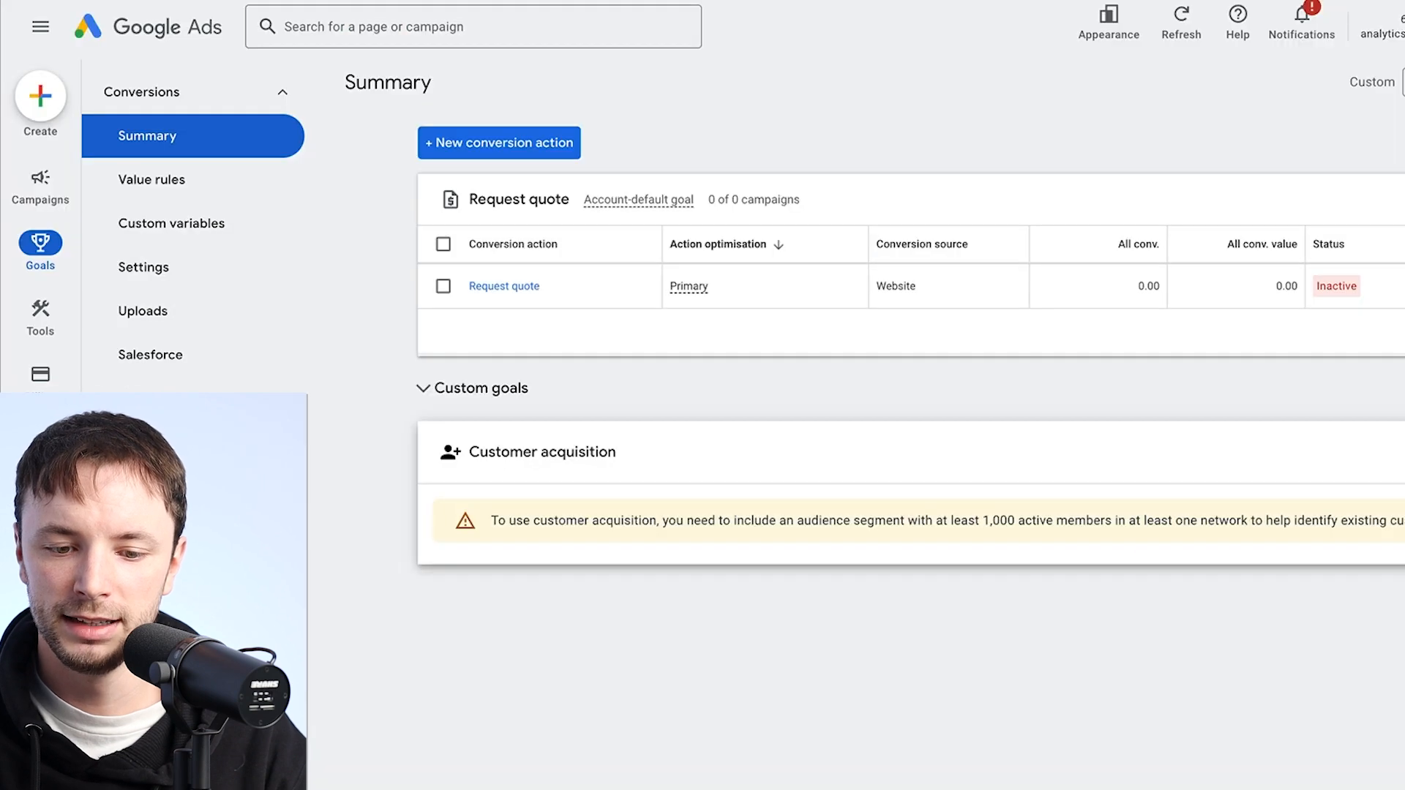
{"action": "mouse_move", "coordinate": [40, 440]}
{"action": "left_click", "coordinate": [173, 273]}
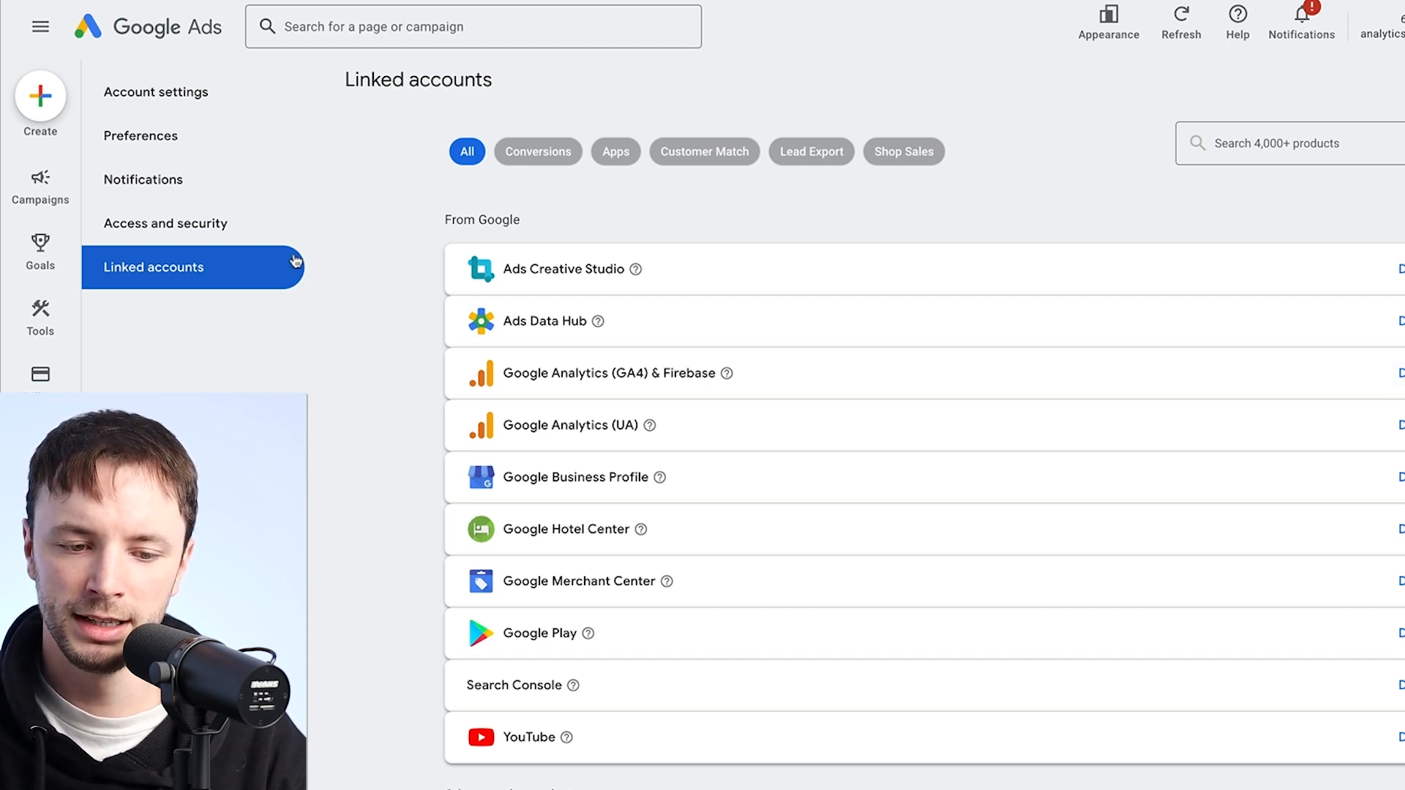
Start a new conversion action from the conversions summary that imports web conversions from Google Analytics 4 properties, and continue
{"action": "mouse_move", "coordinate": [44, 243]}
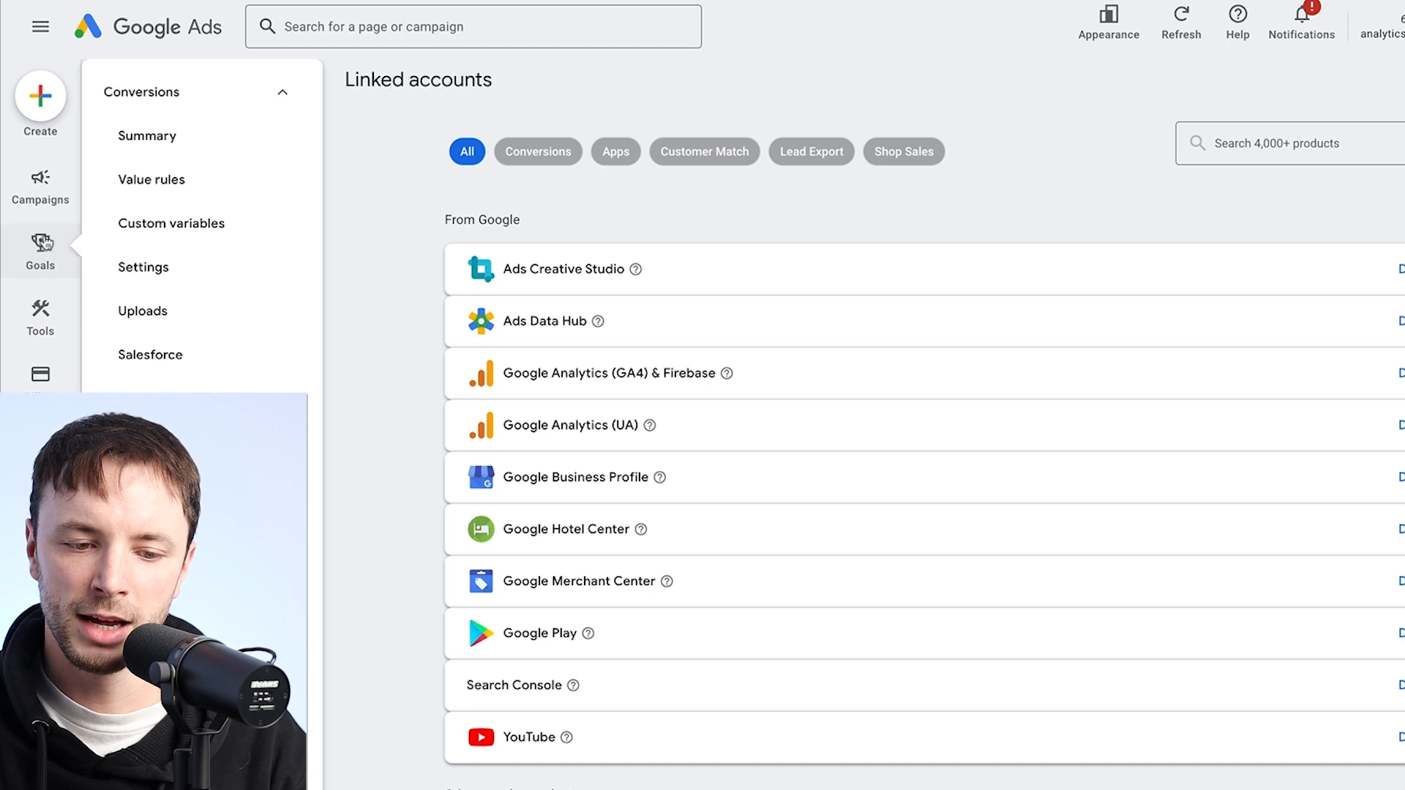
{"action": "left_click", "coordinate": [147, 139]}
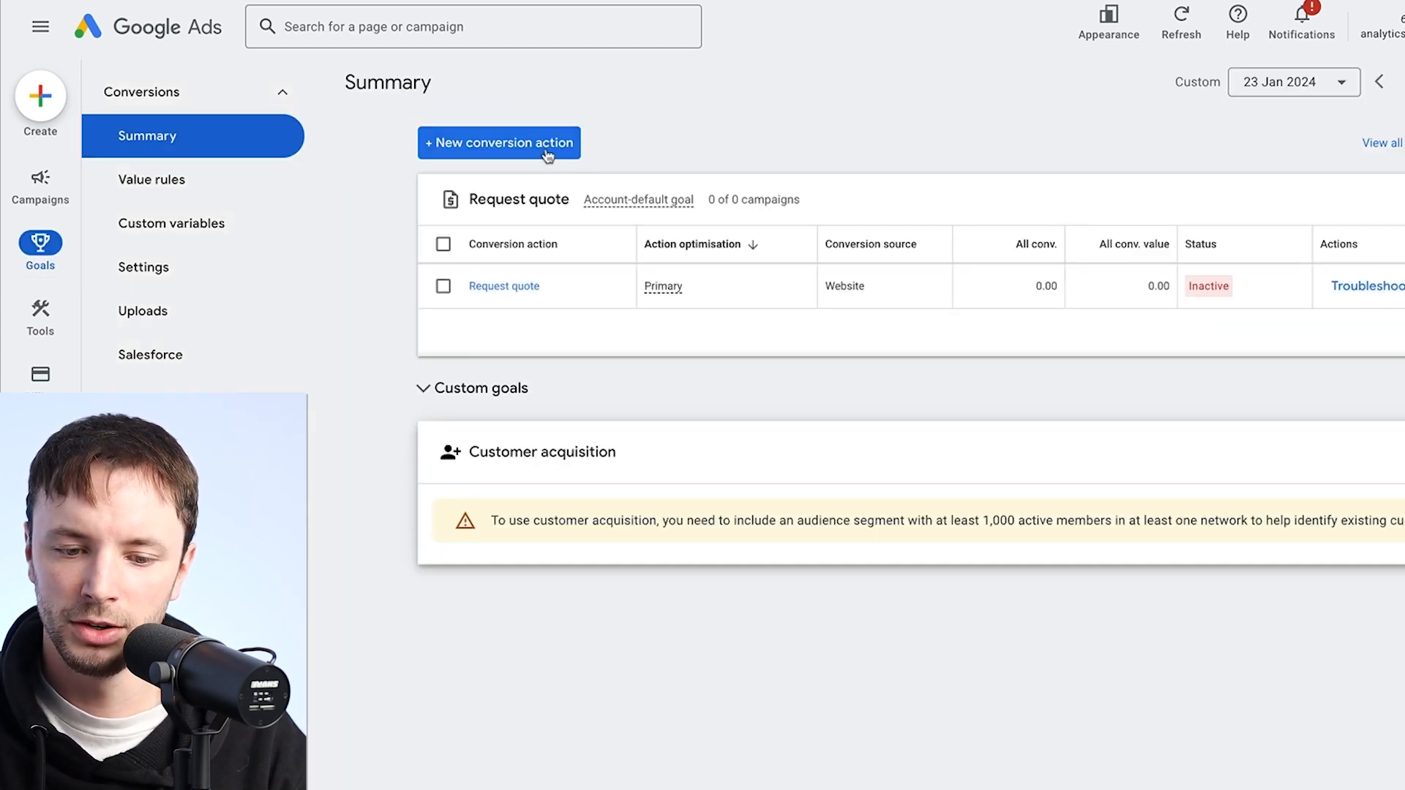
{"action": "left_click", "coordinate": [546, 145]}
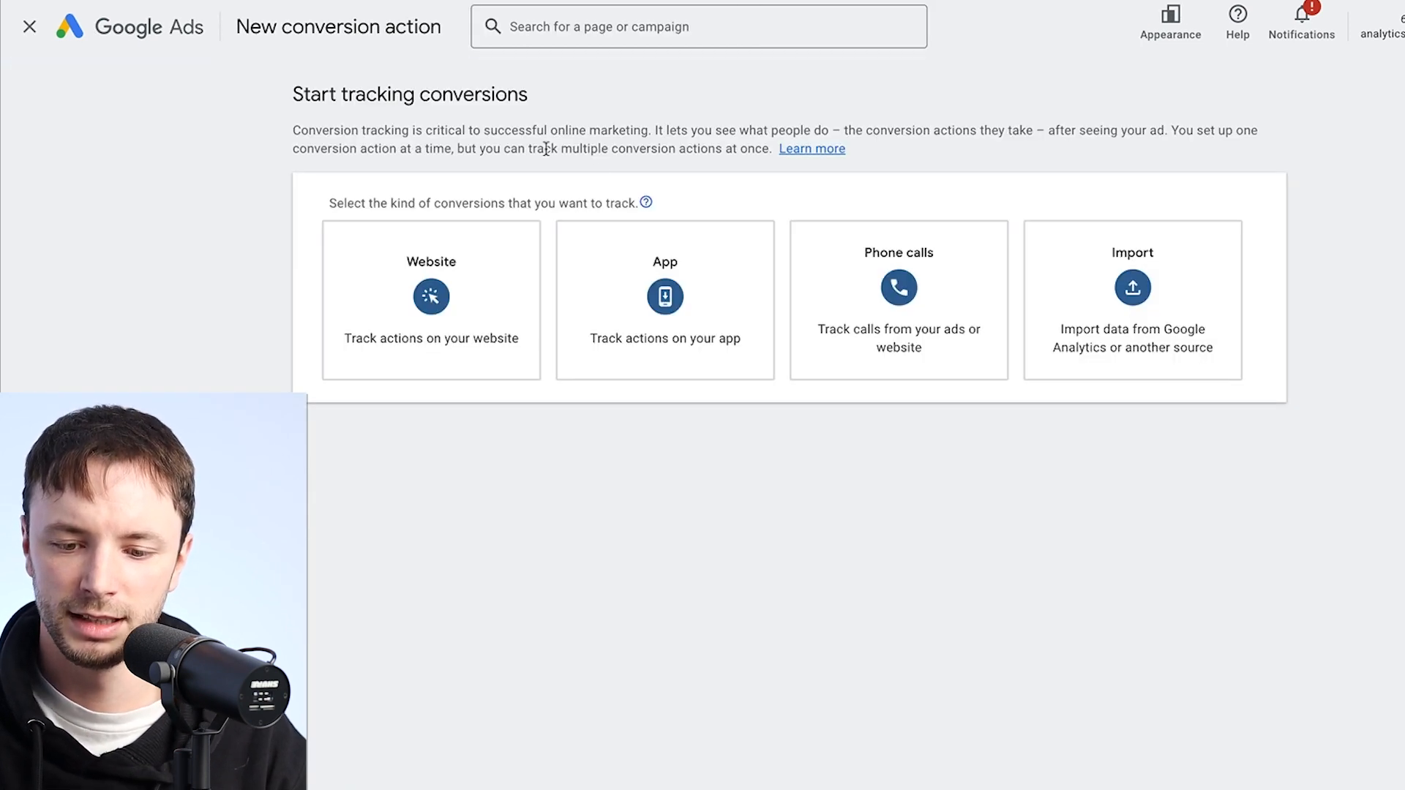
{"action": "left_click", "coordinate": [1053, 287]}
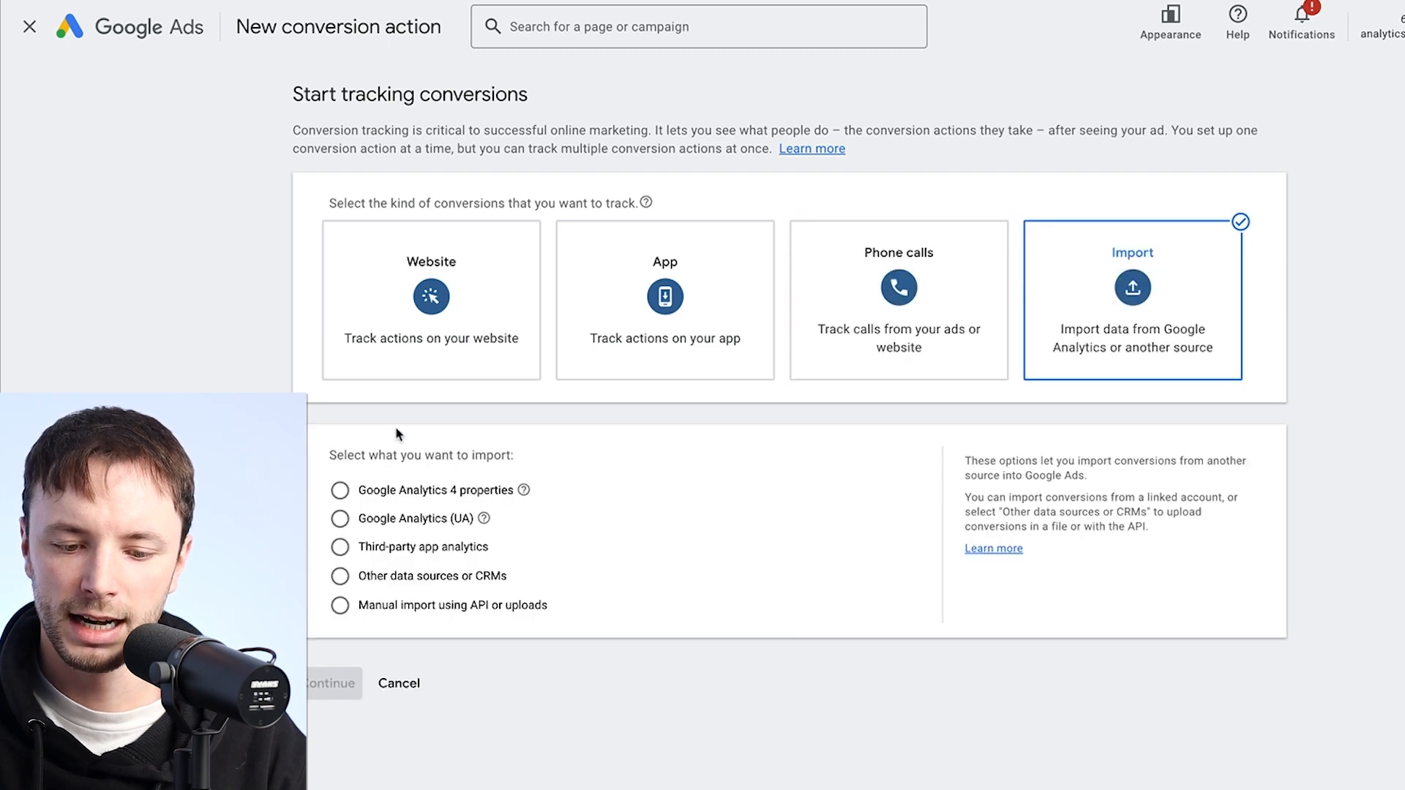
{"action": "left_click", "coordinate": [343, 496]}
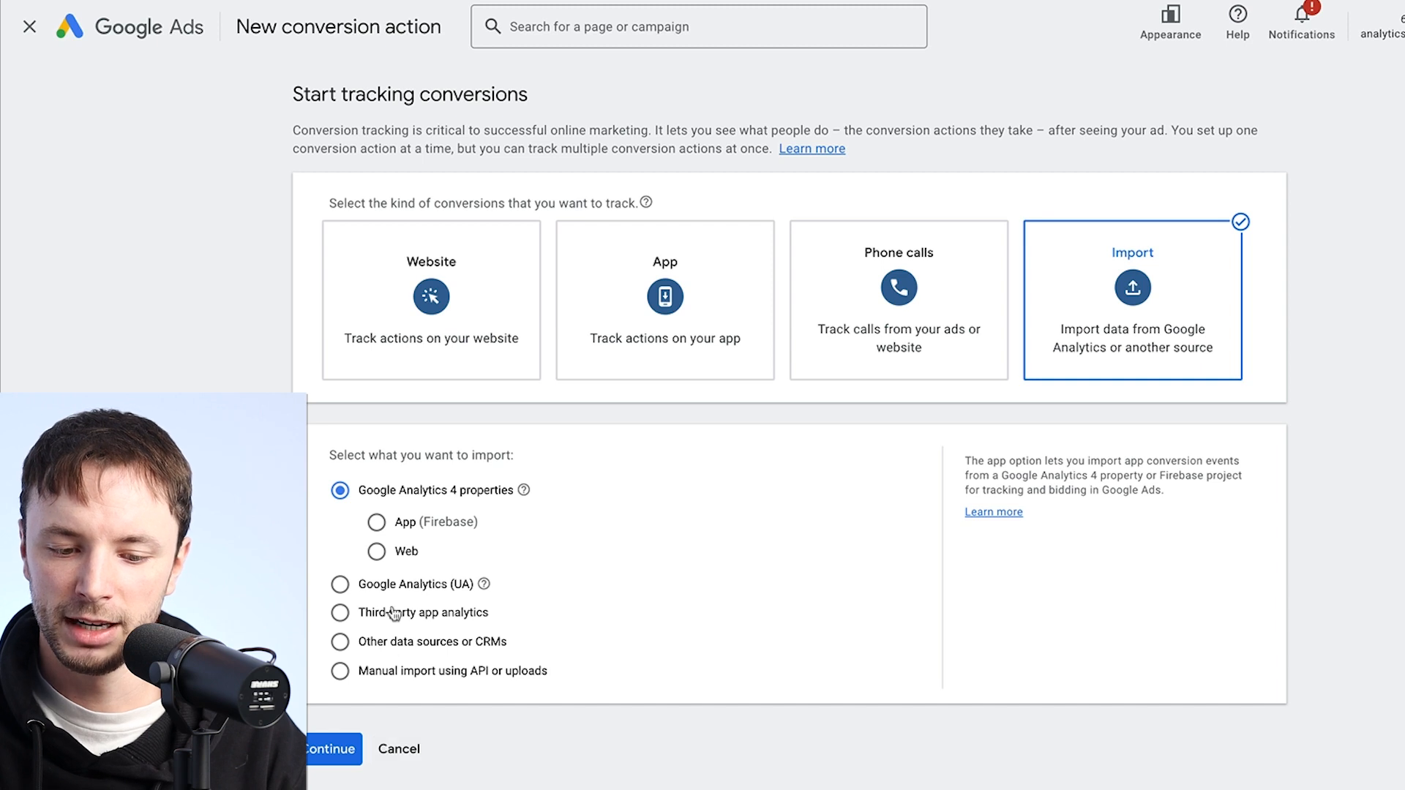
{"action": "left_click", "coordinate": [377, 551]}
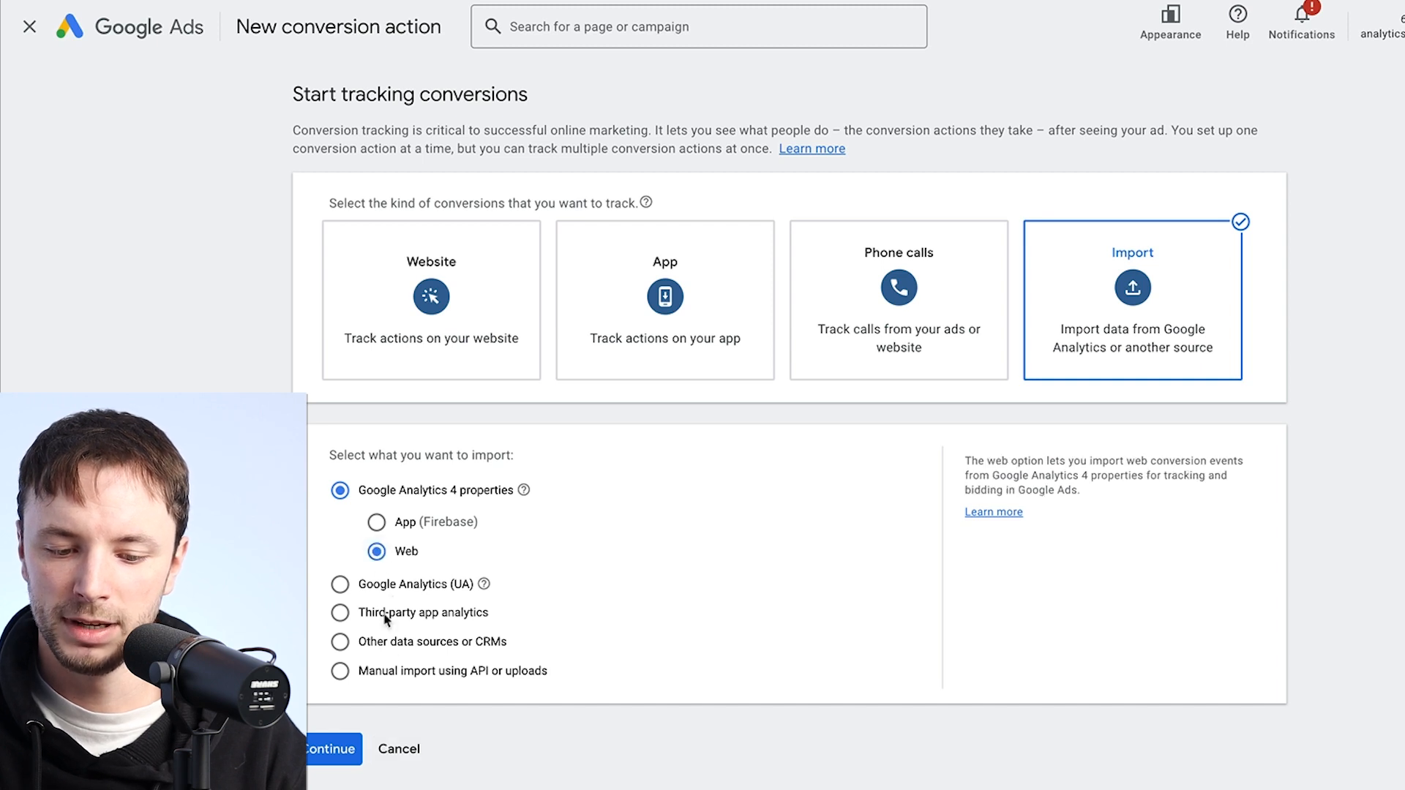
{"action": "left_click", "coordinate": [340, 754]}
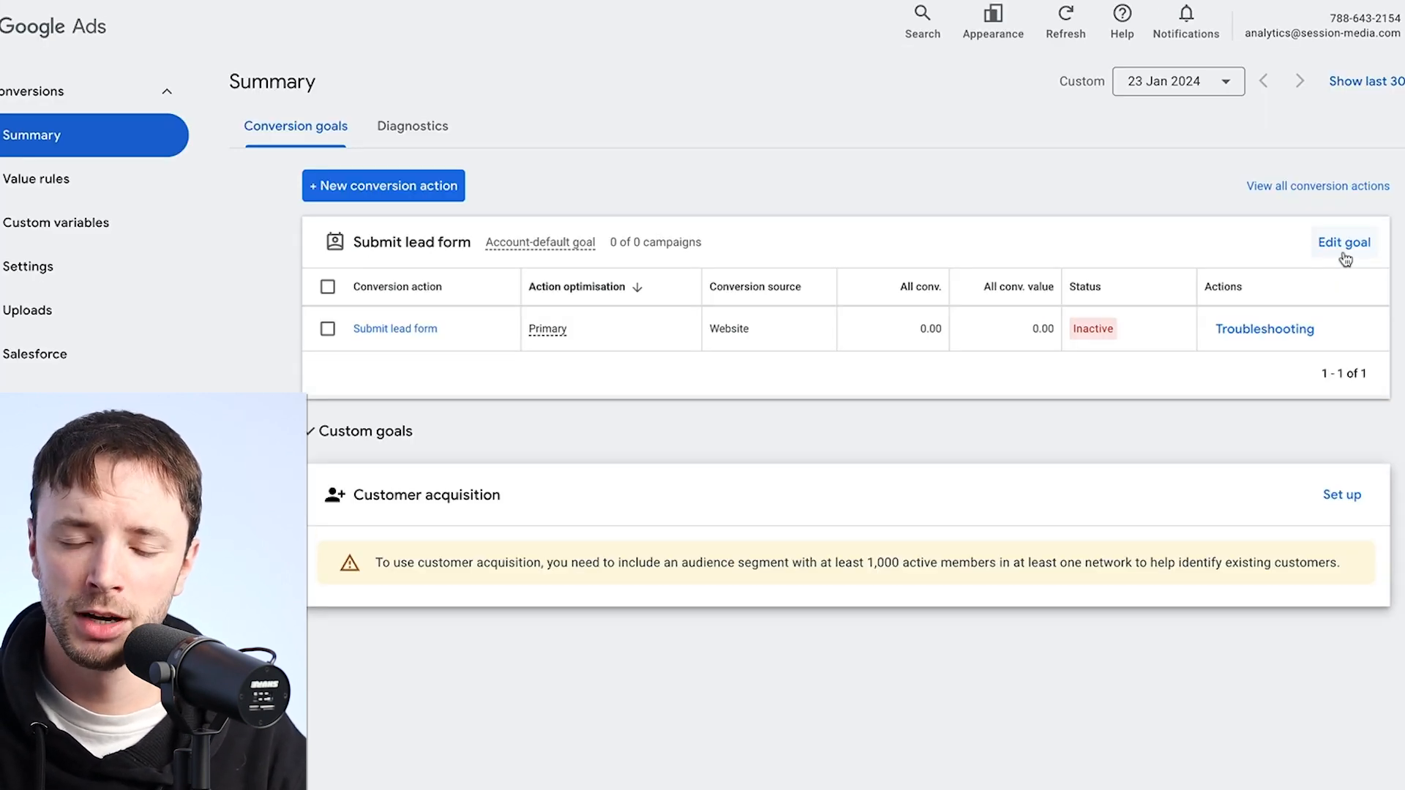
Review the Submit lead form goal's account-default settings and its primary and secondary action options, leaving without saving
{"action": "left_click", "coordinate": [1344, 249]}
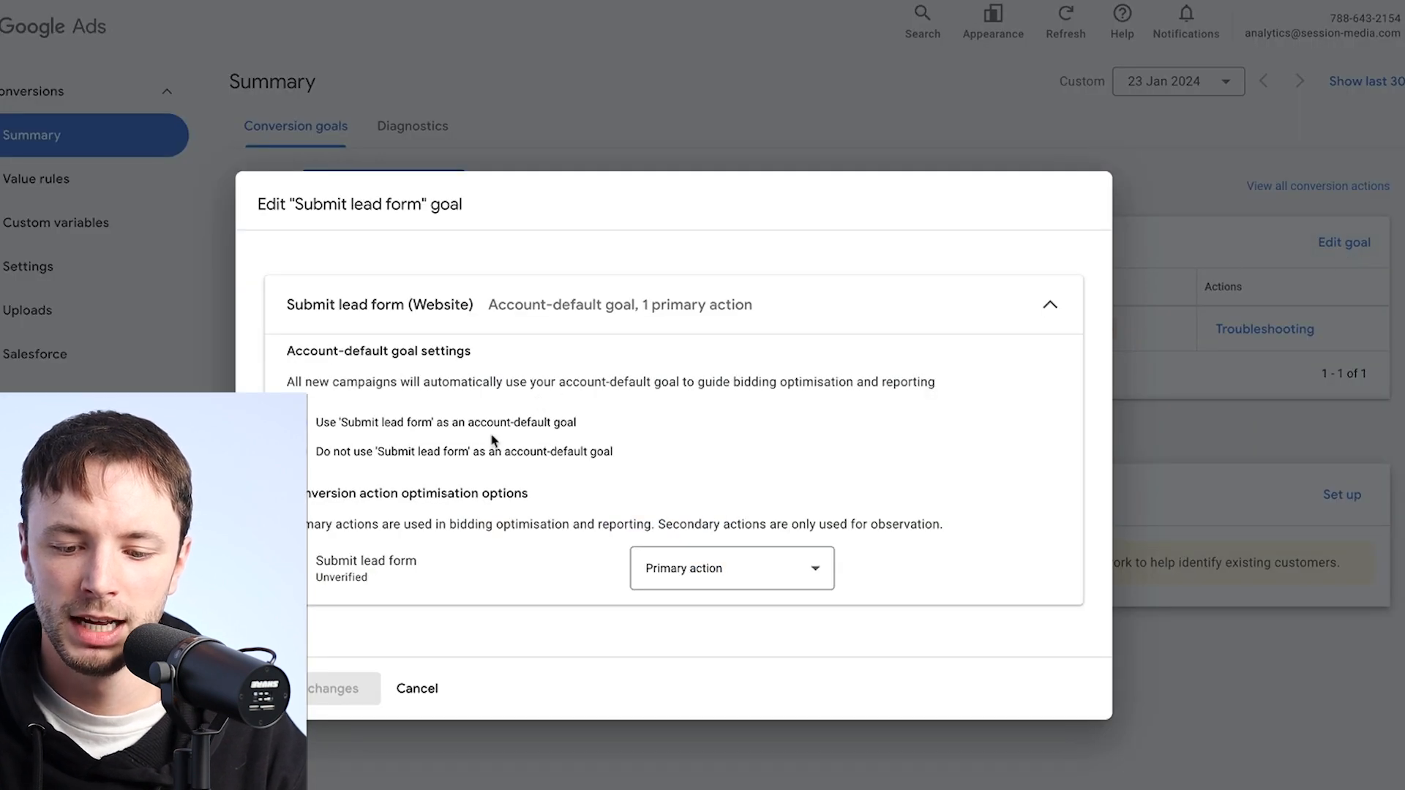
{"action": "left_click", "coordinate": [736, 580]}
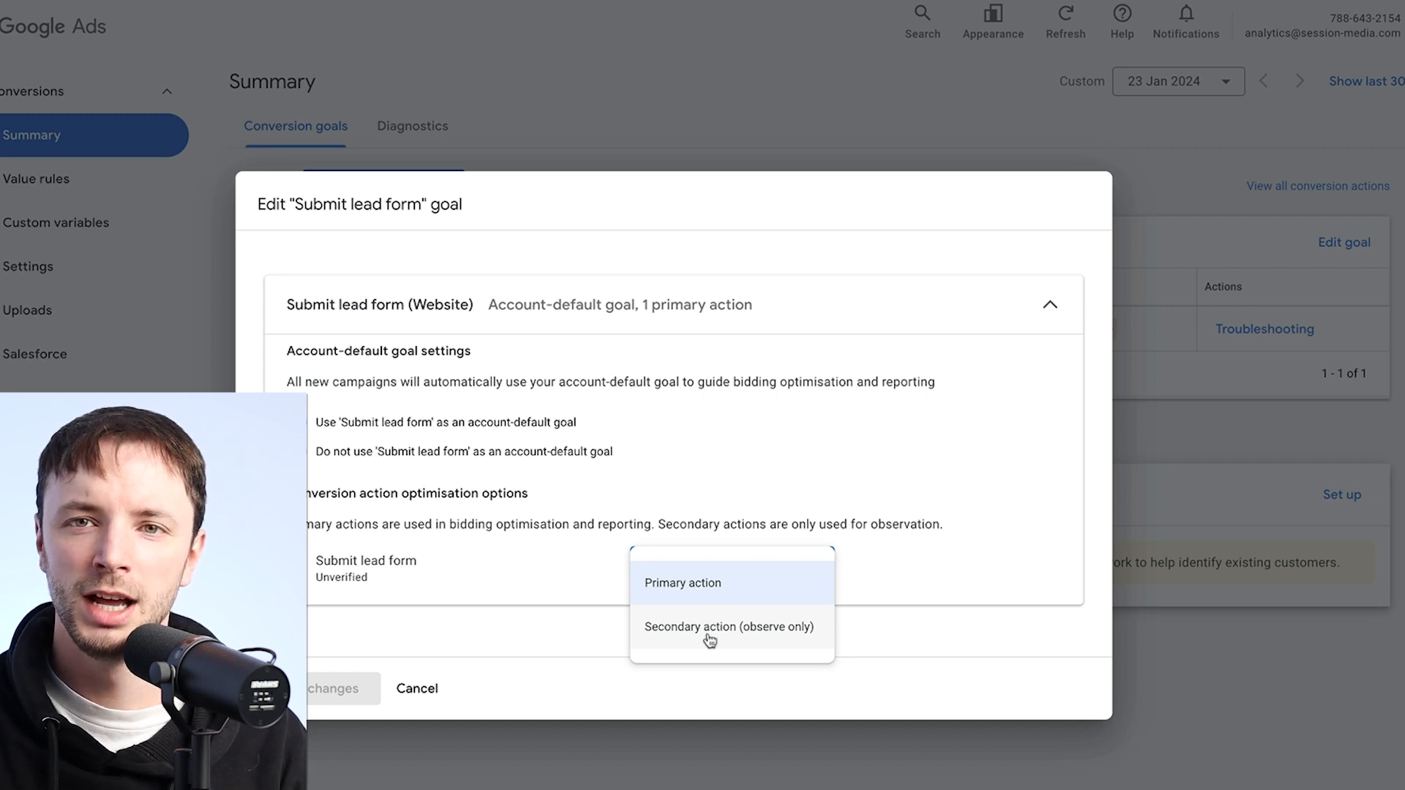
{"action": "left_click", "coordinate": [619, 477]}
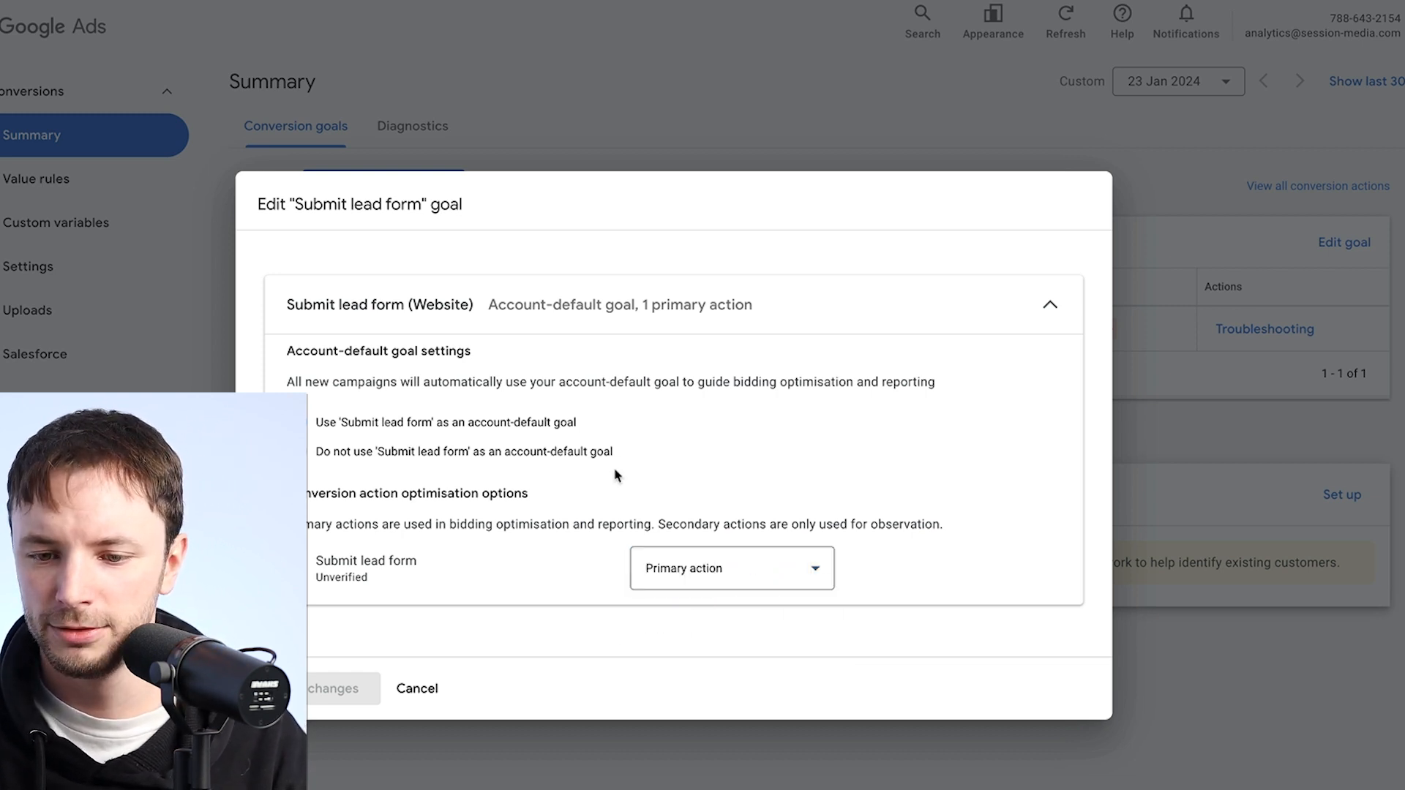
{"action": "left_click", "coordinate": [424, 695]}
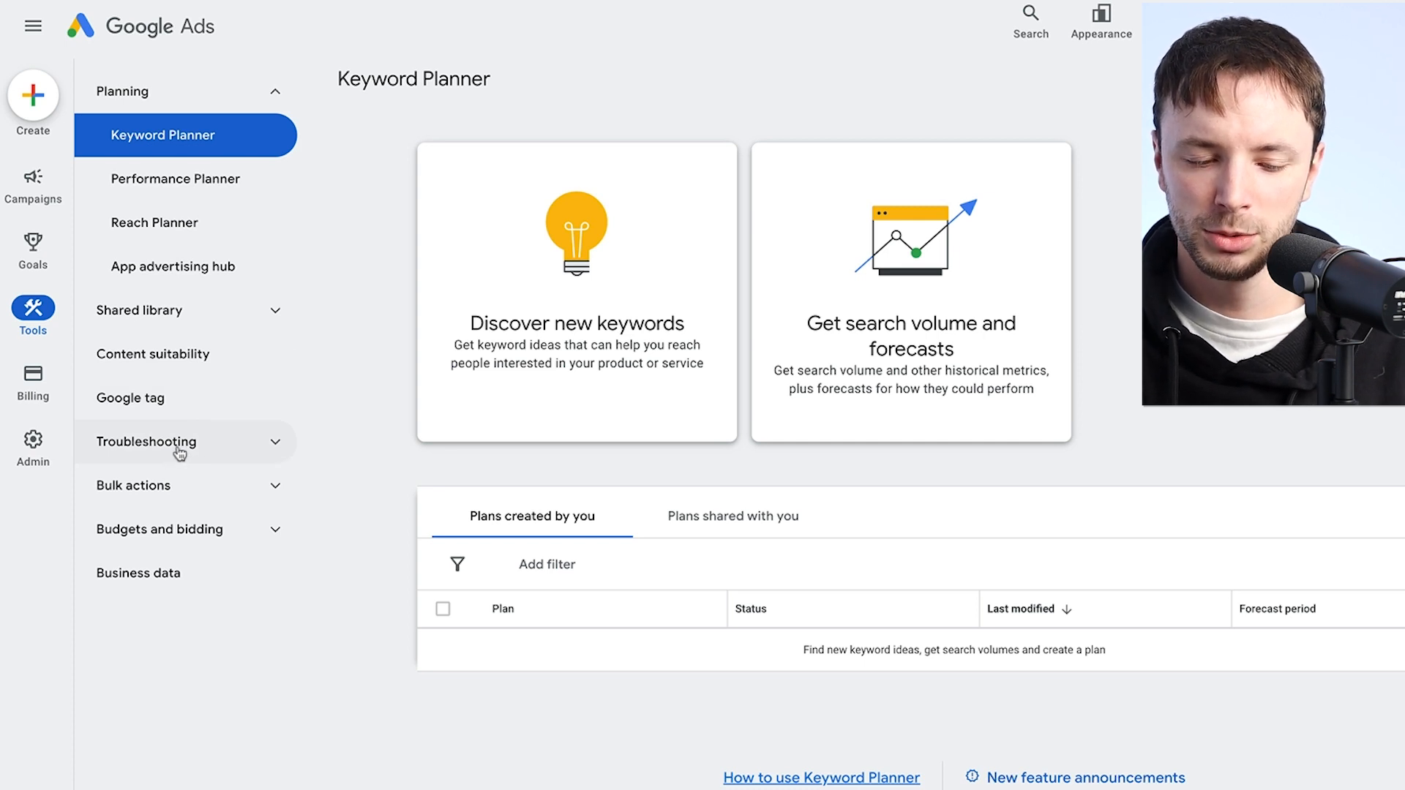
Run the Ad preview and diagnosis tool for the search term CRM Software
{"action": "left_click", "coordinate": [179, 452]}
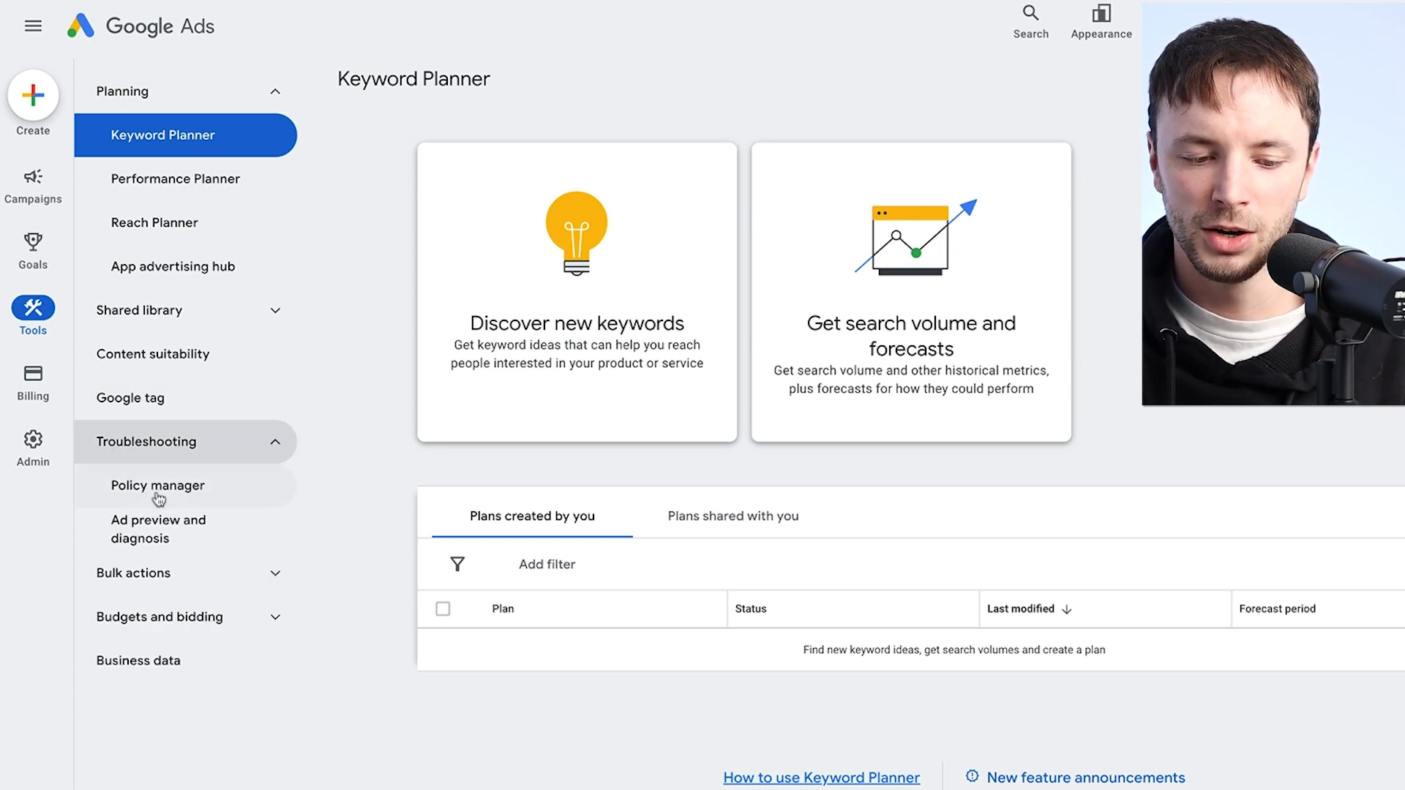
{"action": "left_click", "coordinate": [150, 529]}
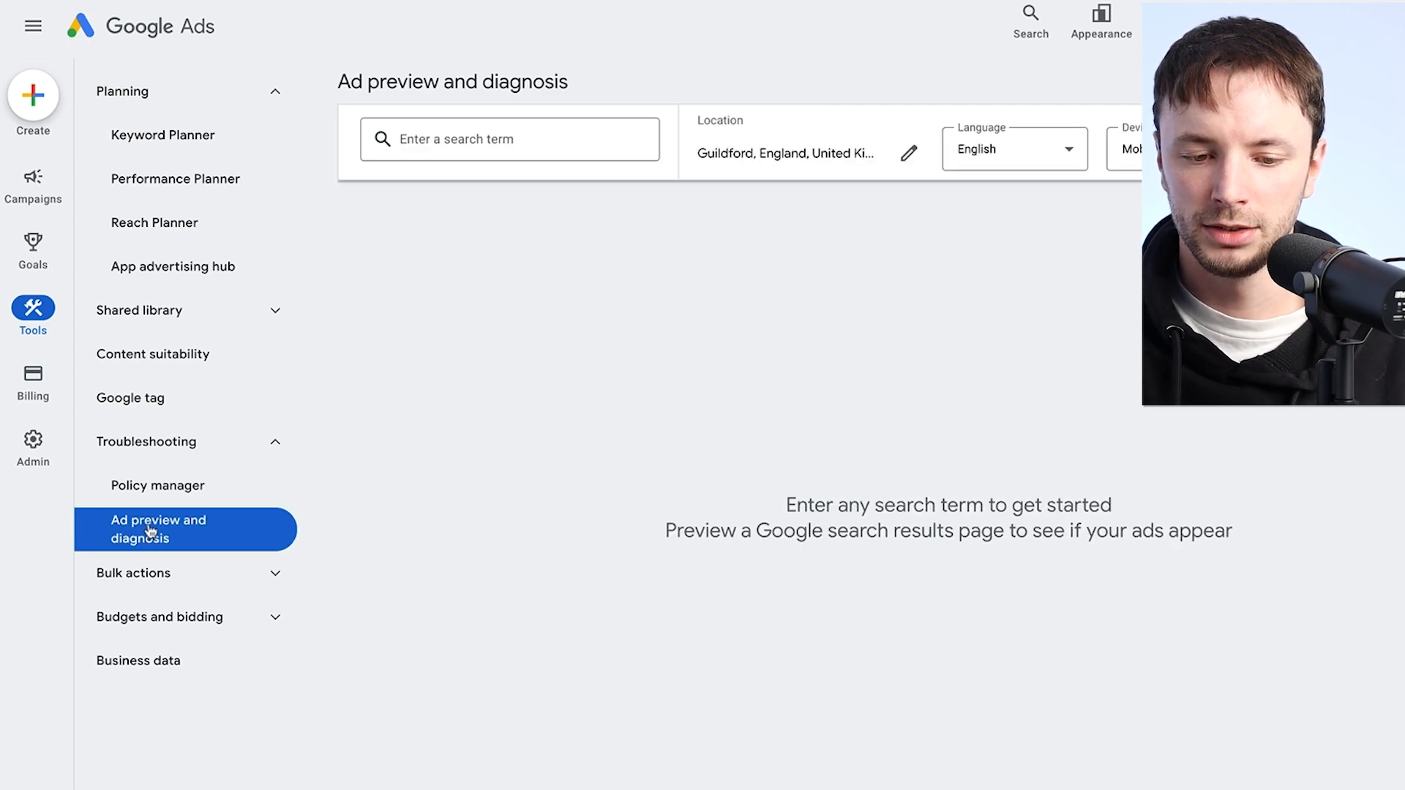
{"action": "left_click", "coordinate": [556, 139]}
{"action": "type", "text": "qRM Software"}
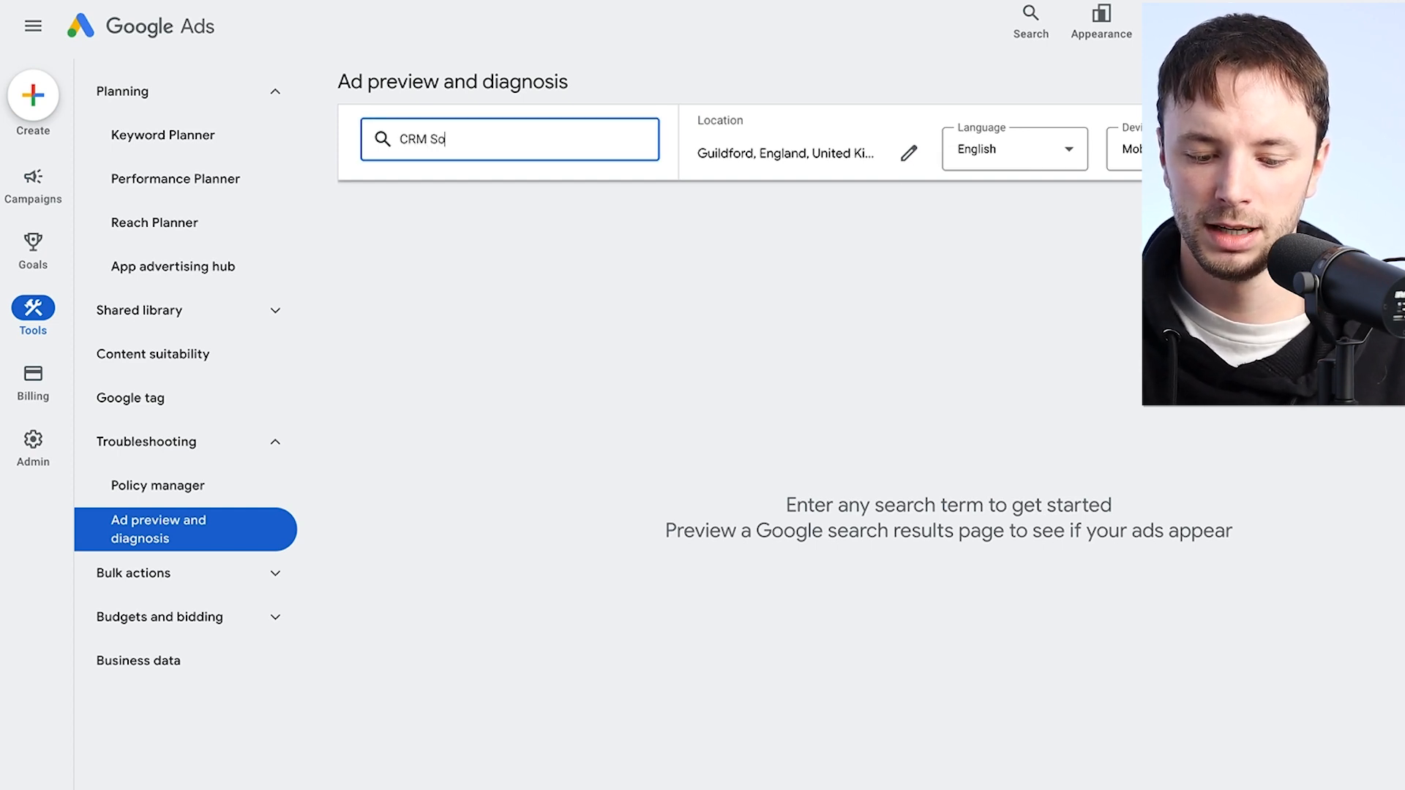
{"action": "key", "text": "Return"}
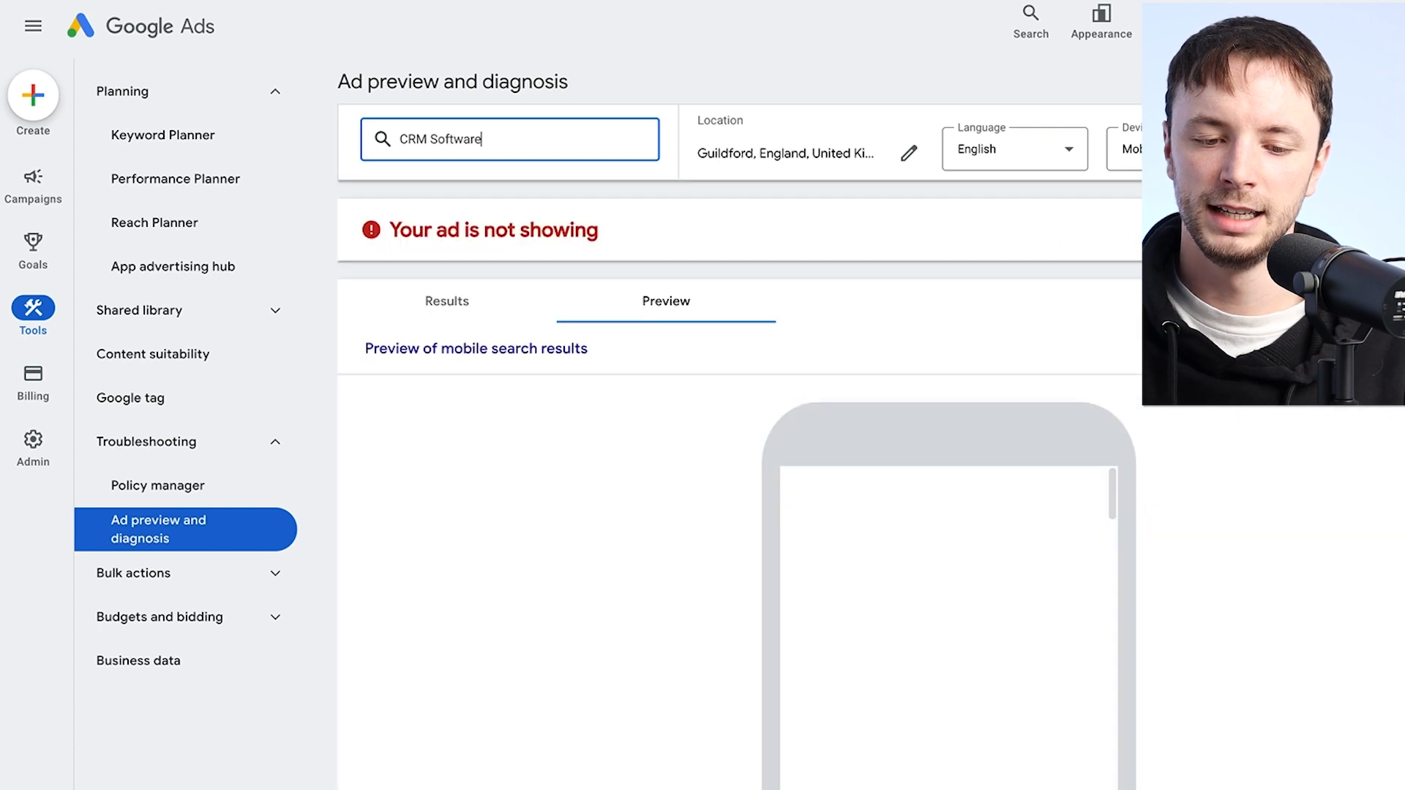